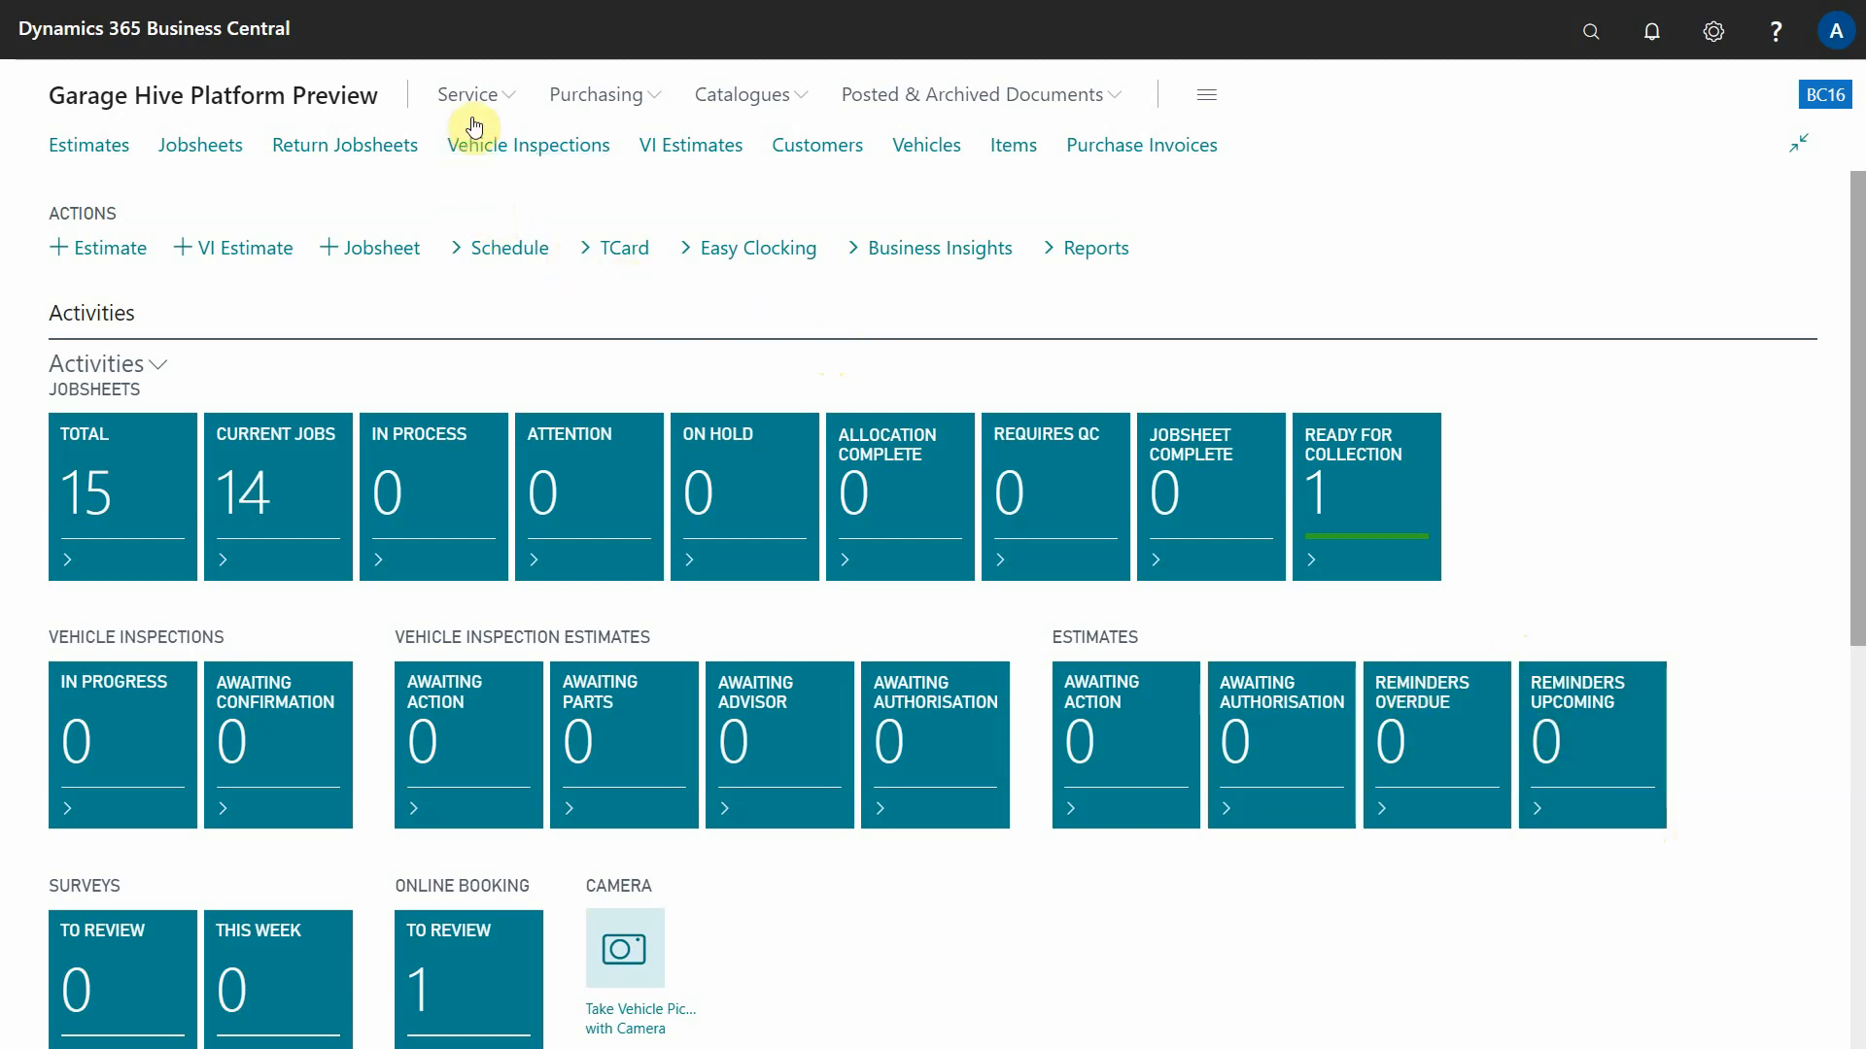
Step: Open the Local Council purchase invoice from the list of purchase invoices and view its lines
{"action": "left_click", "coordinate": [599, 102]}
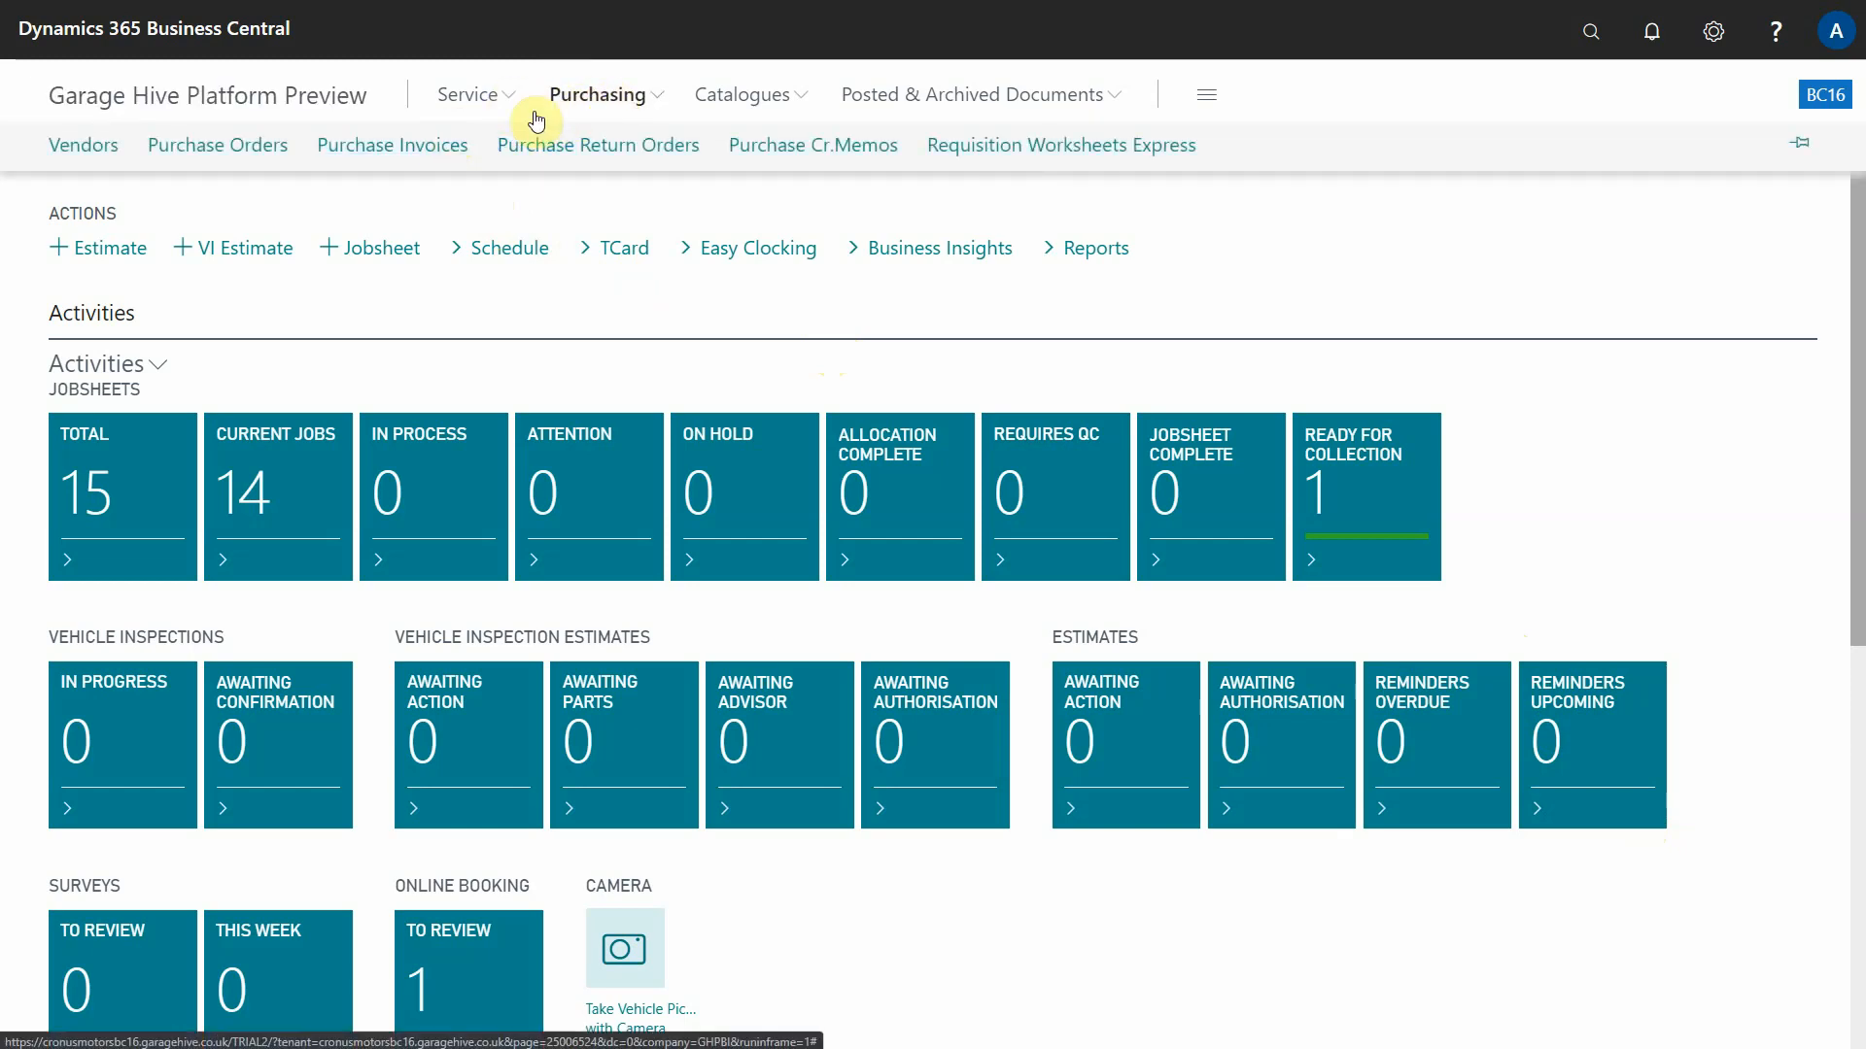
{"action": "left_click", "coordinate": [418, 146]}
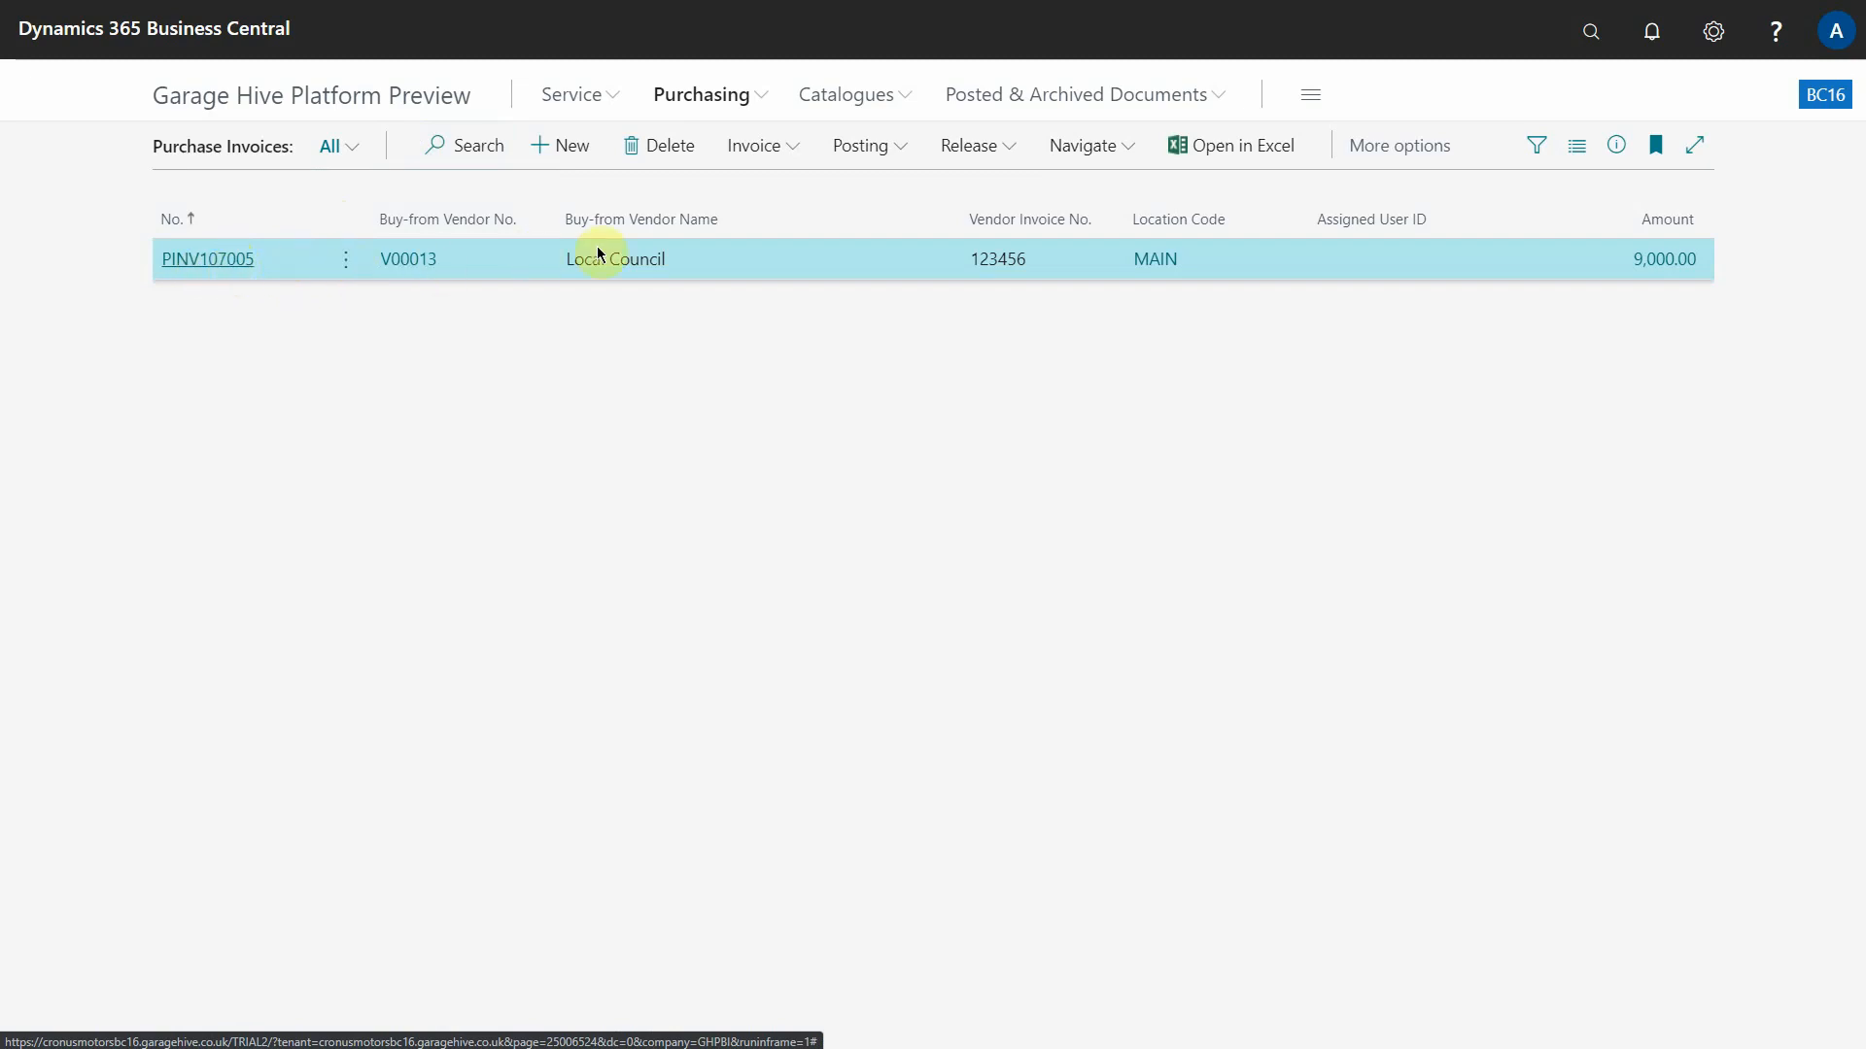
{"action": "left_click", "coordinate": [219, 261]}
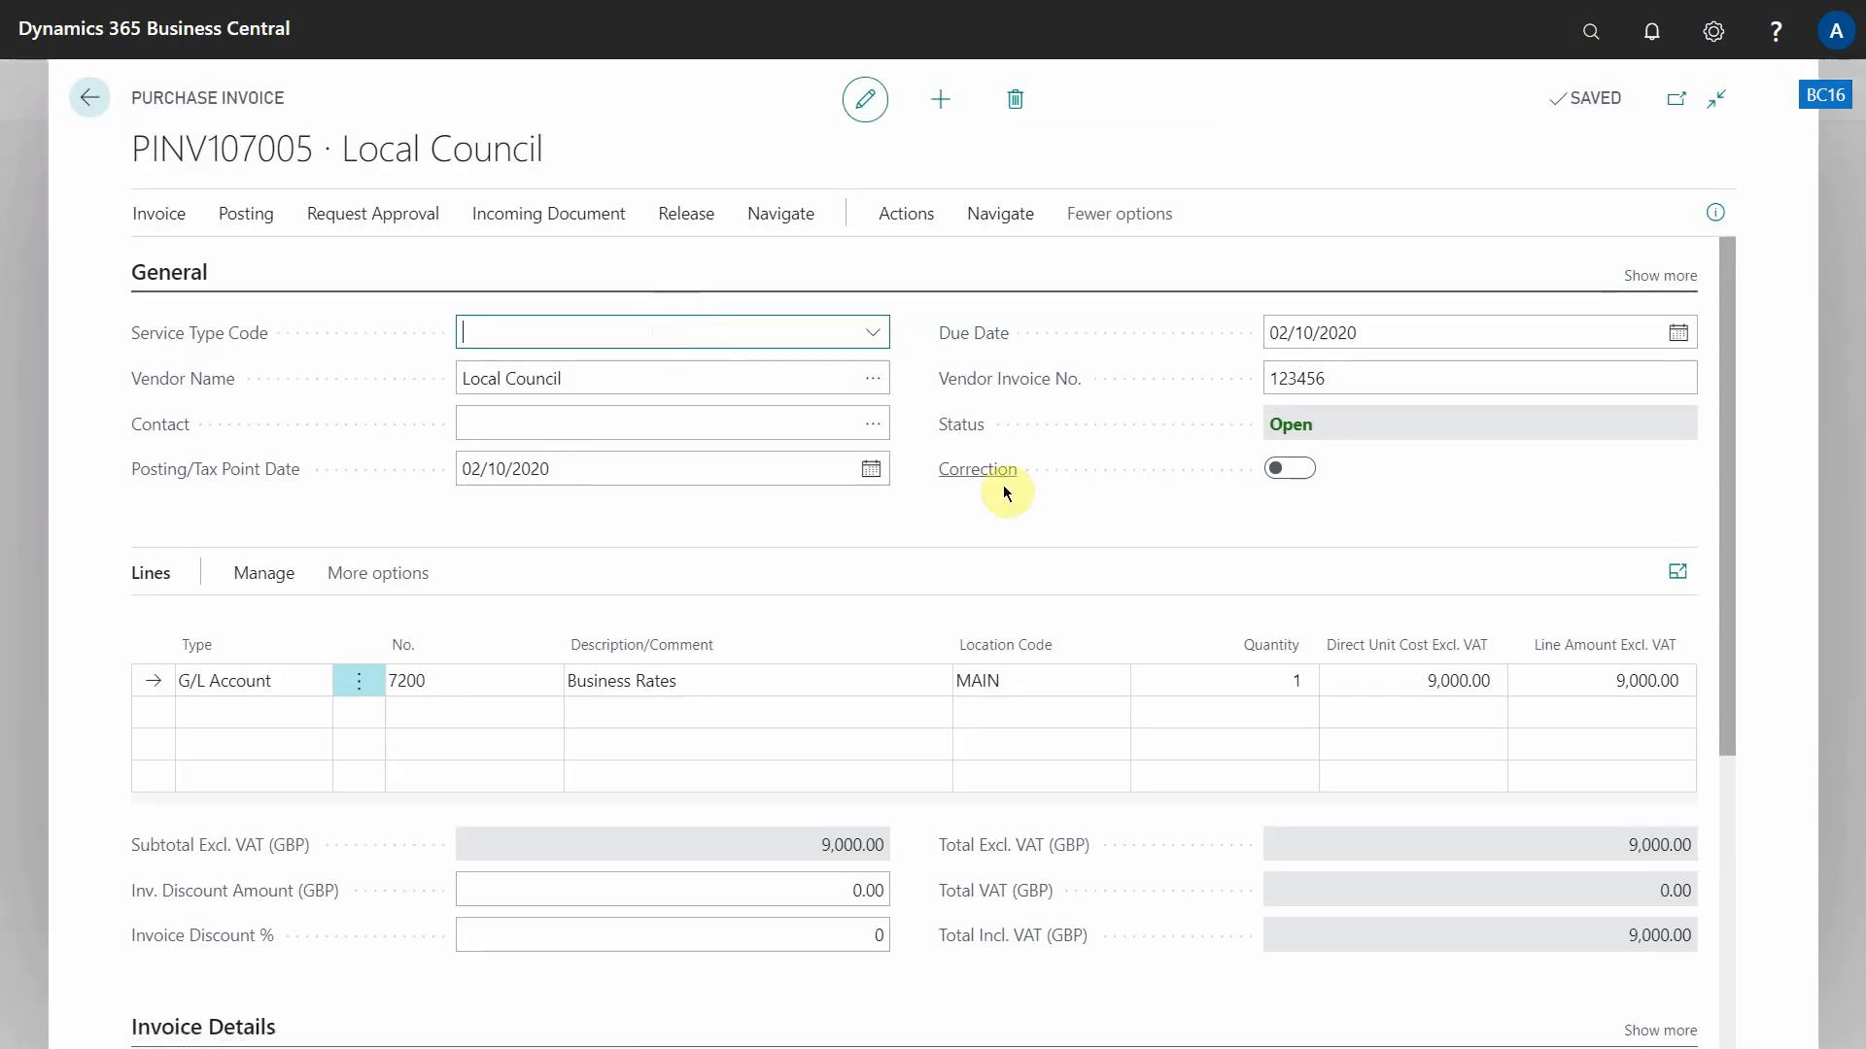
{"action": "scroll", "coordinate": [1124, 483], "scroll_direction": "down", "scroll_amount": 1}
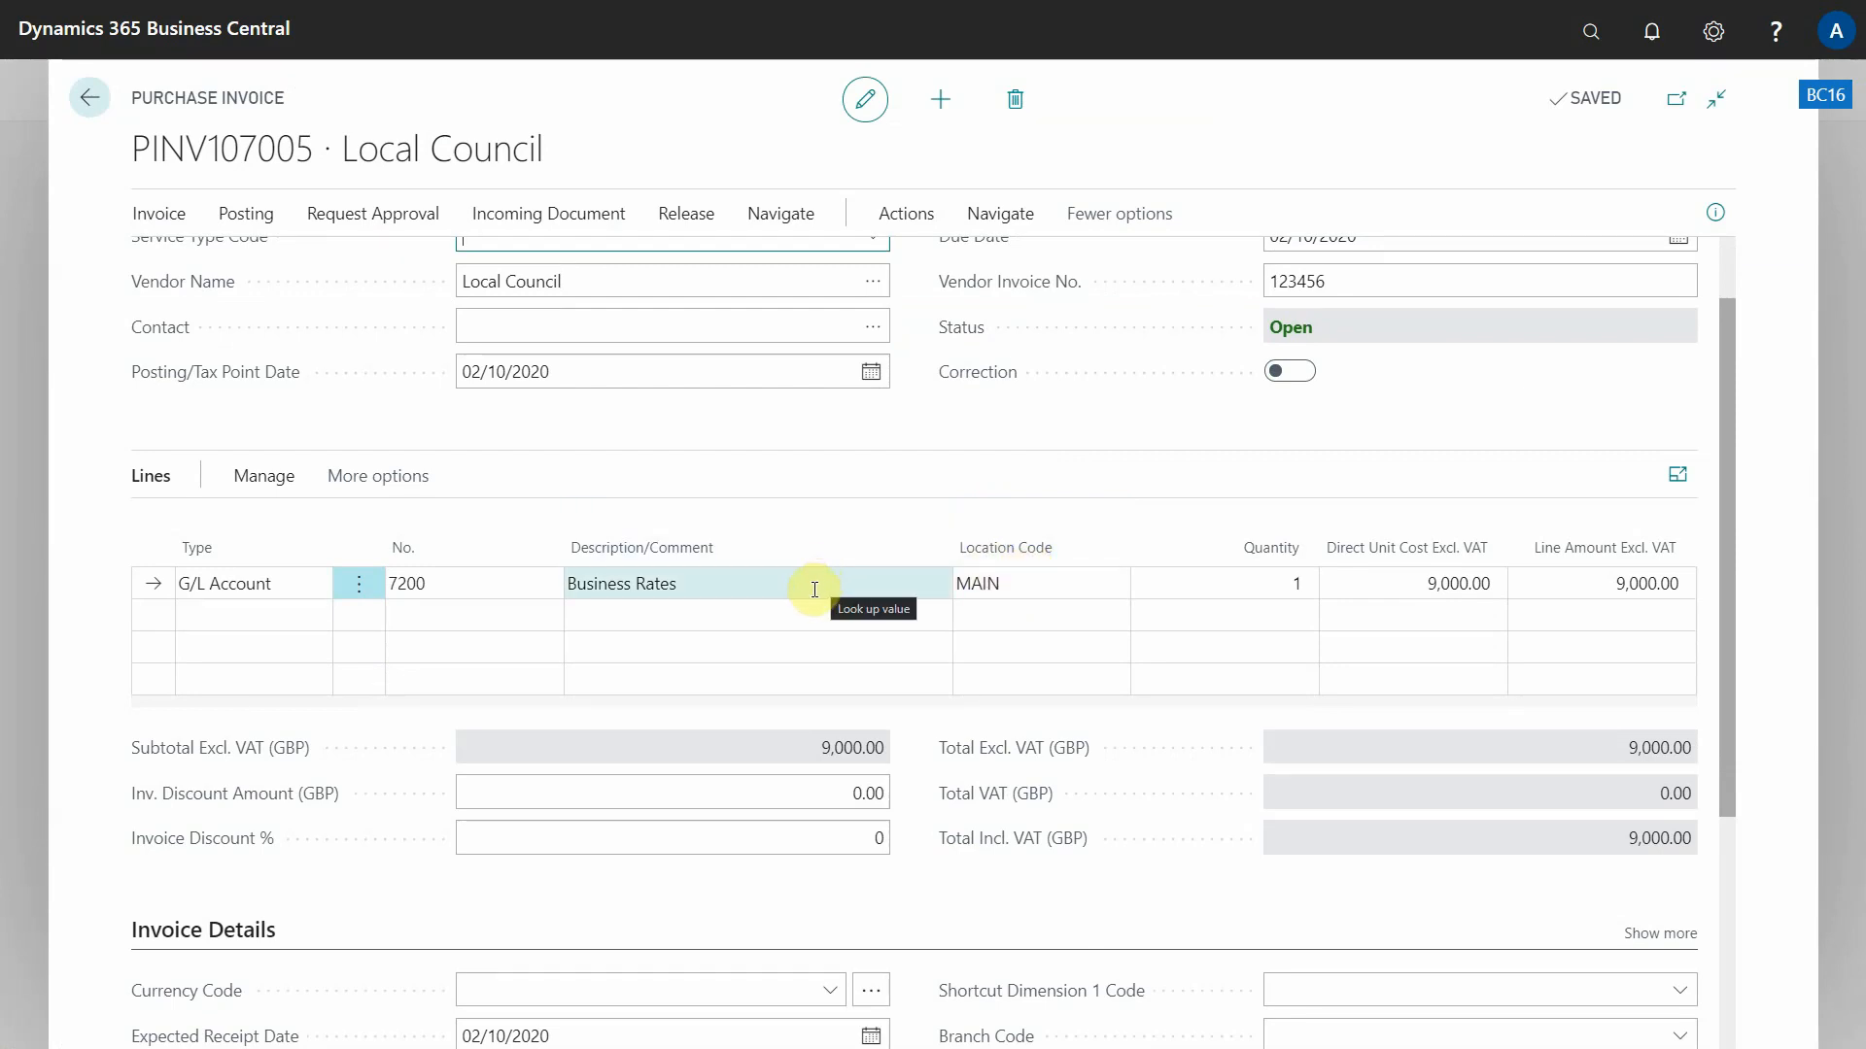
Step: Personalise the purchase invoice page by adding the Deferral Code field as a column in the Lines section
{"action": "left_click", "coordinate": [1712, 39]}
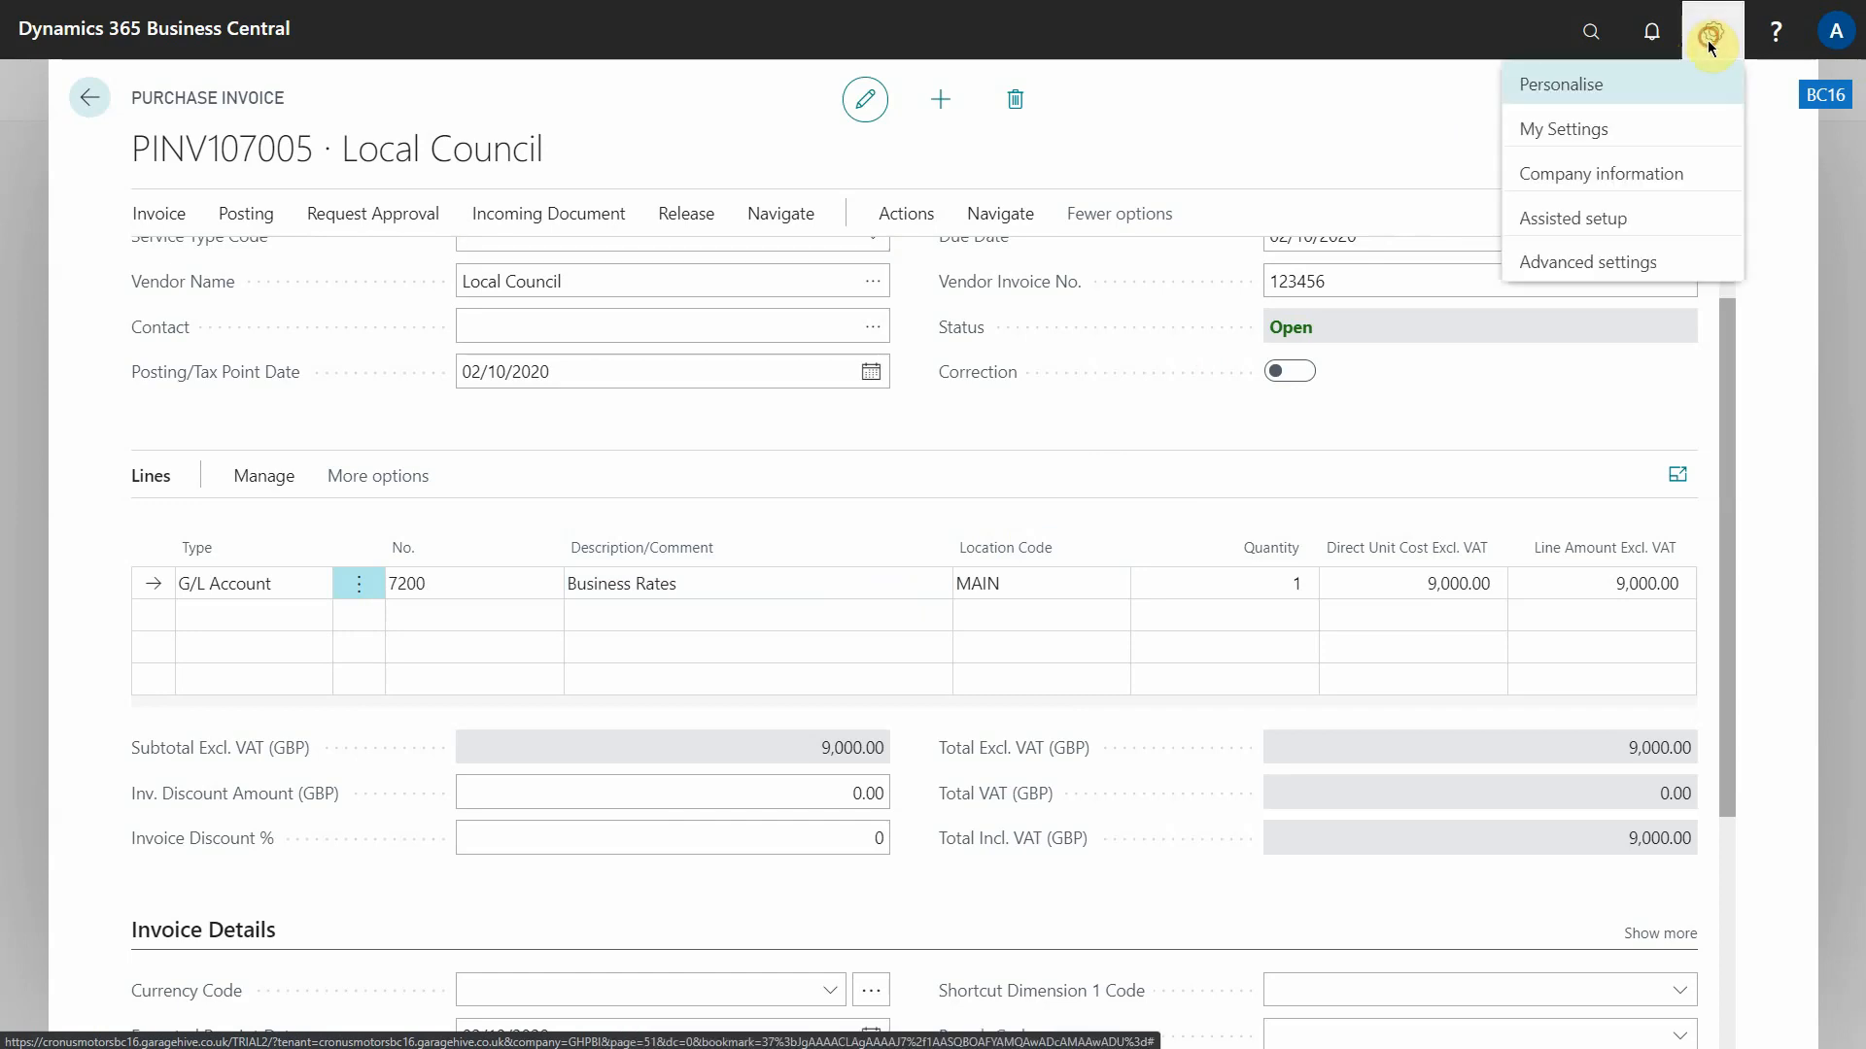
{"action": "left_click", "coordinate": [1573, 92]}
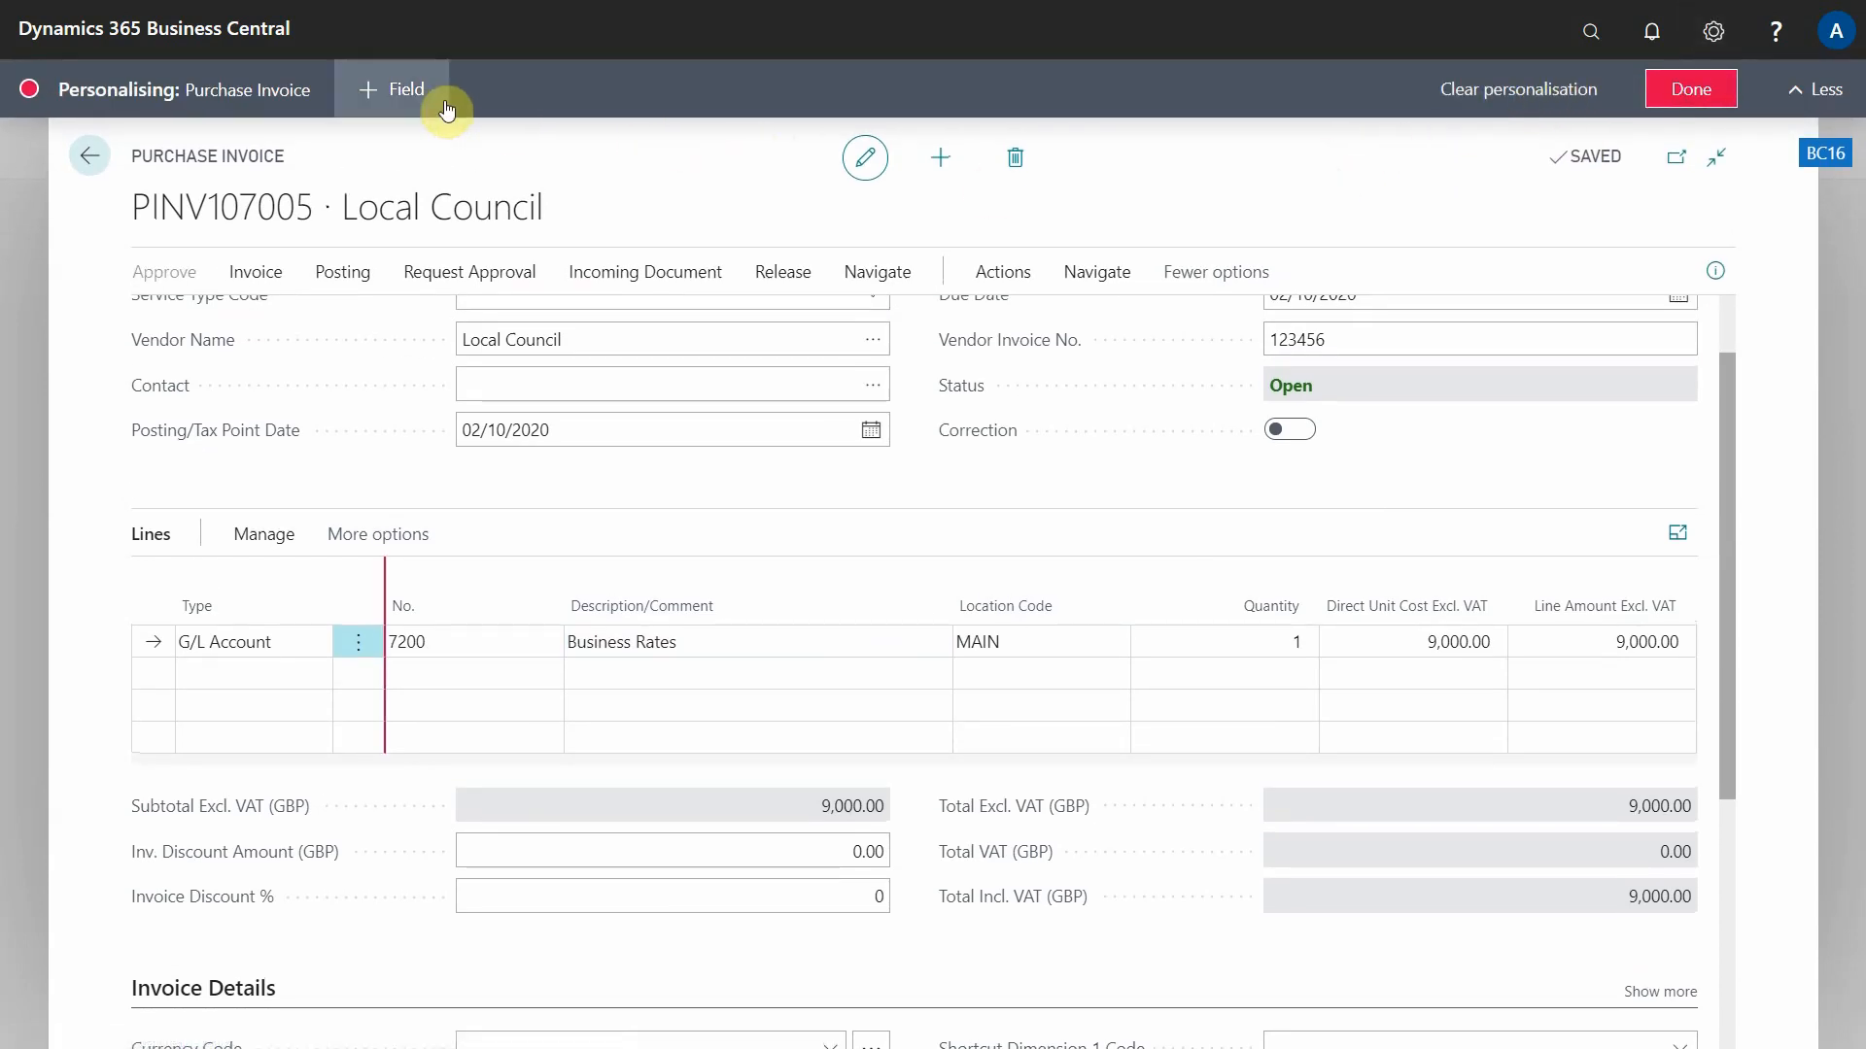
{"action": "left_click", "coordinate": [422, 92]}
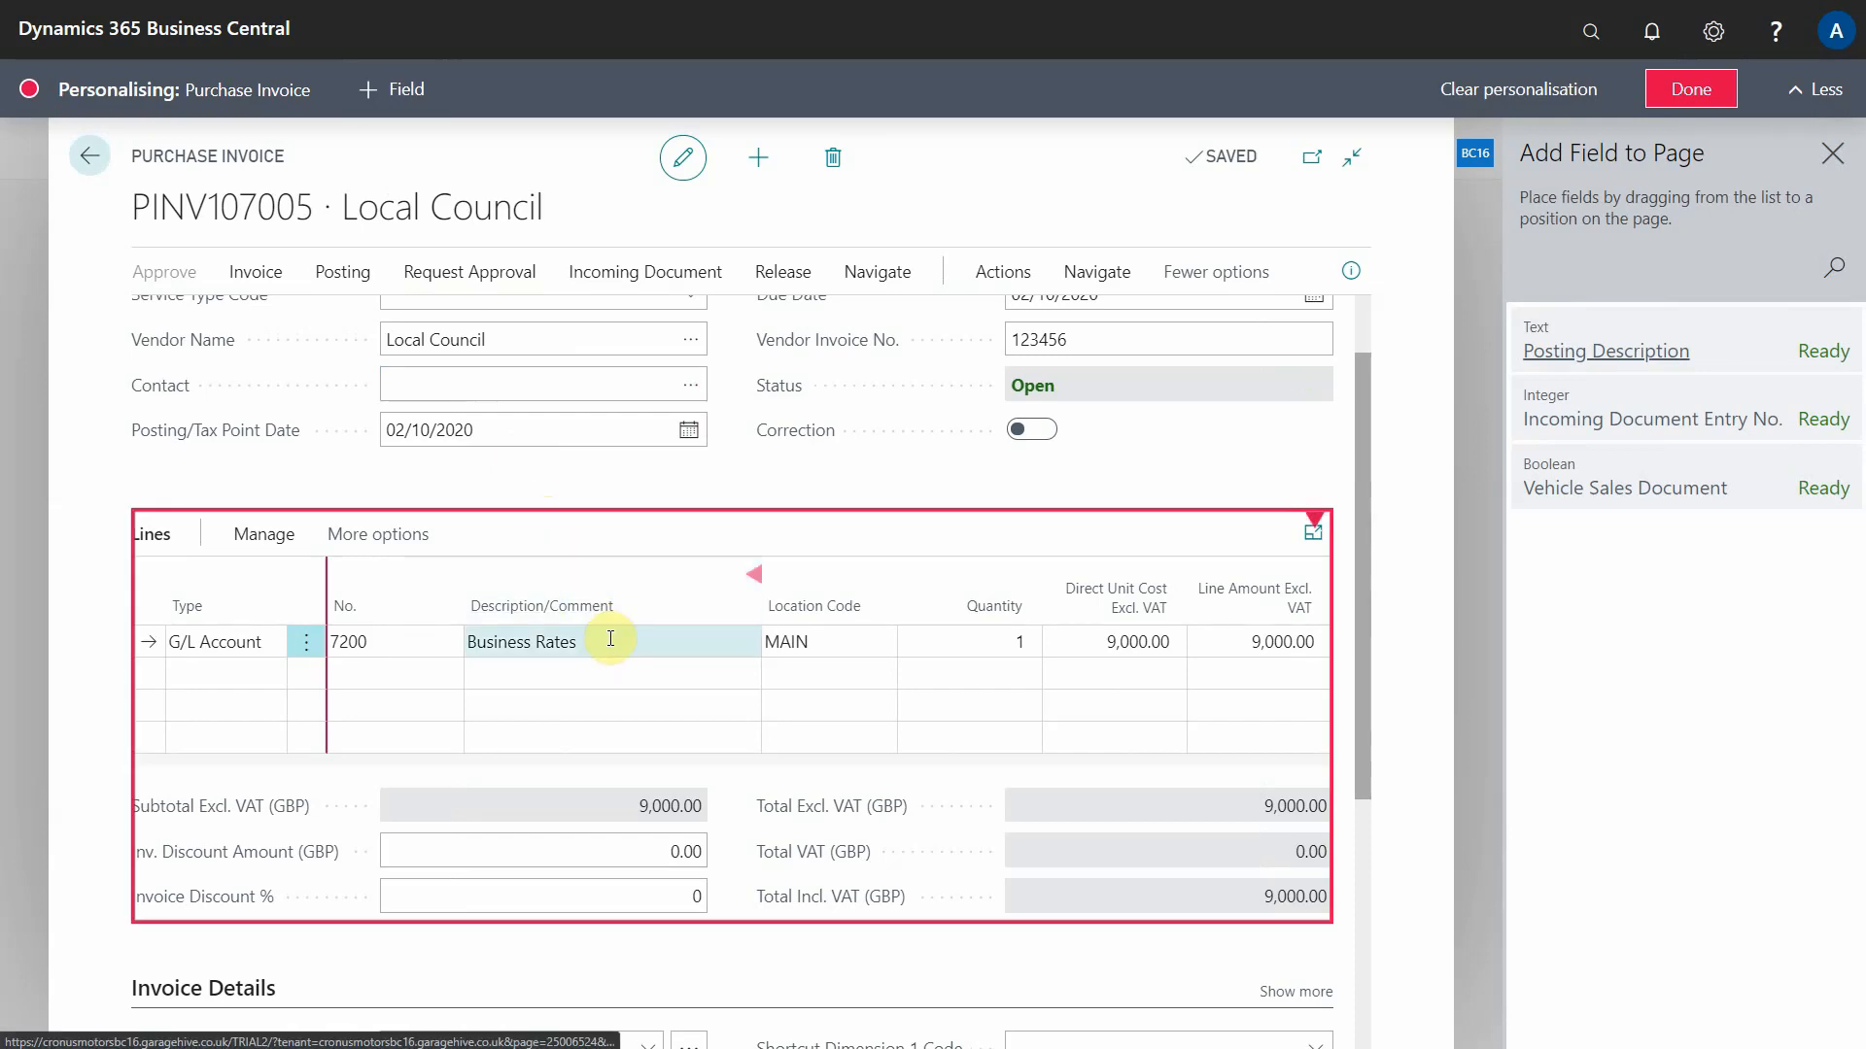
{"action": "left_click", "coordinate": [708, 537]}
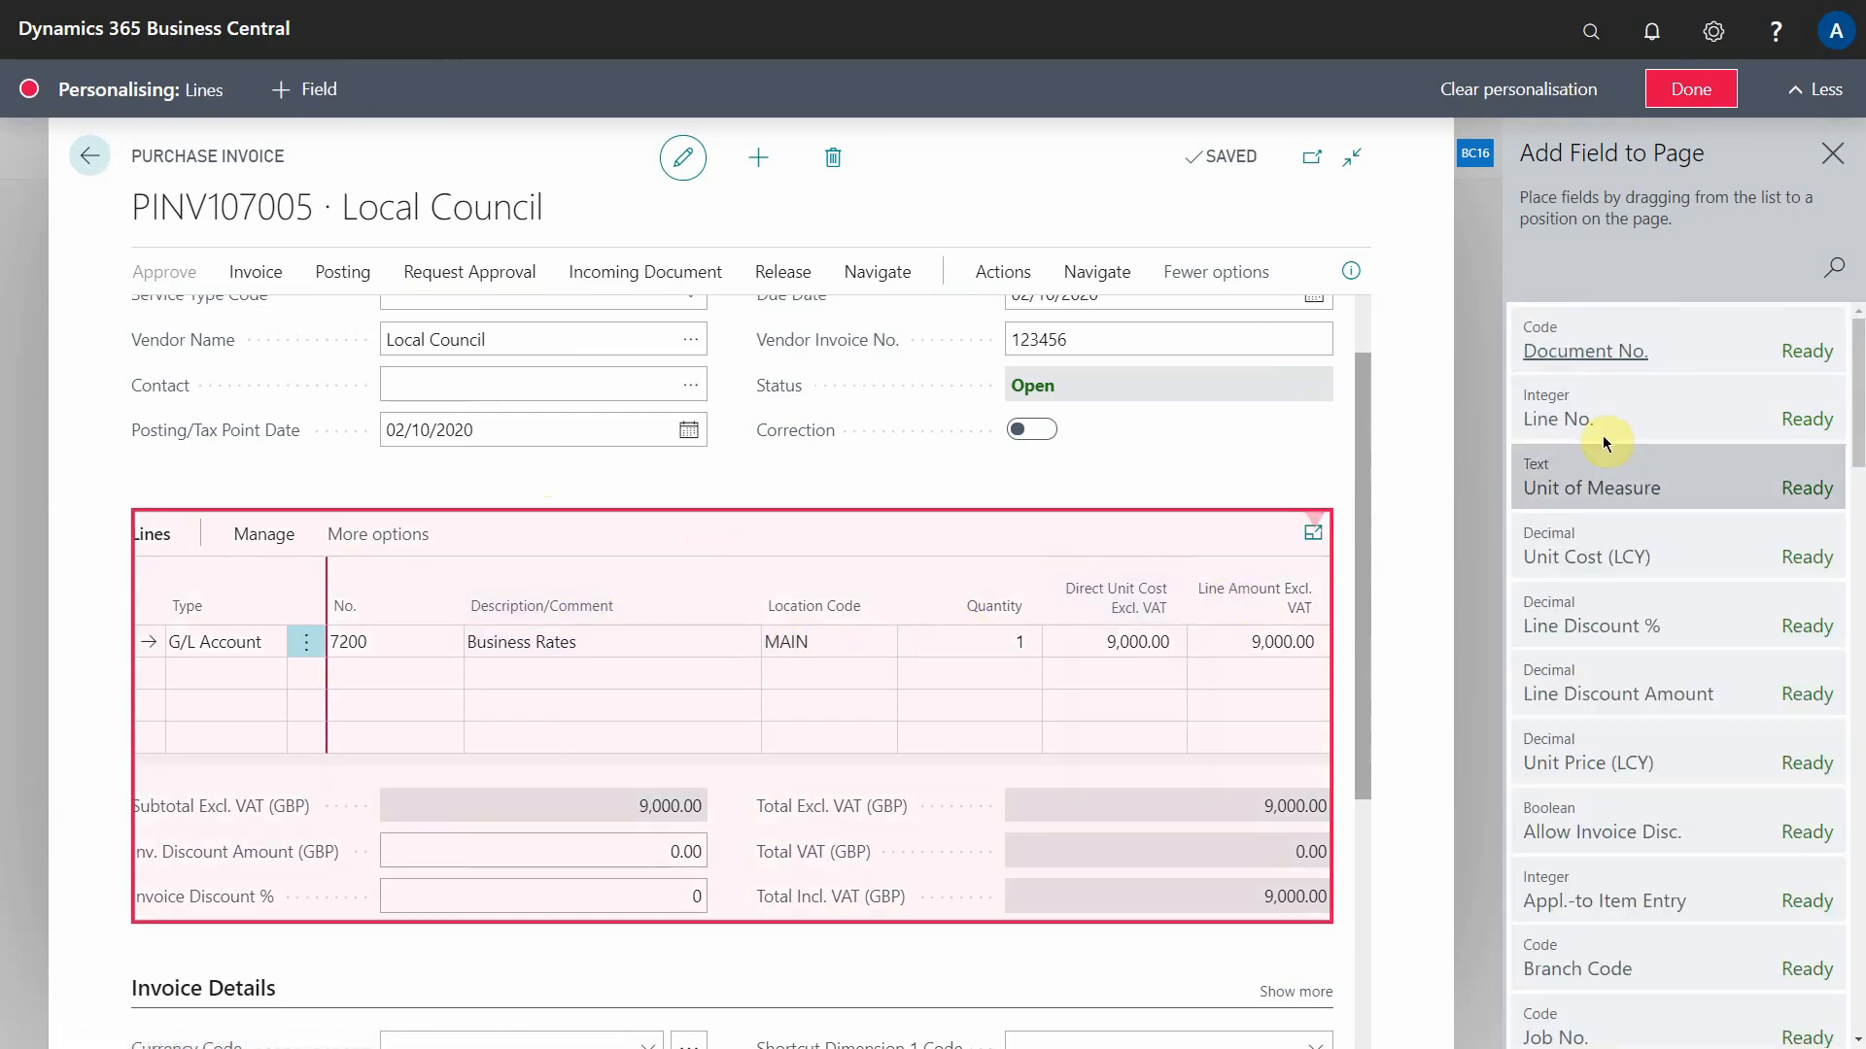
{"action": "left_click", "coordinate": [1820, 272]}
{"action": "type", "text": "def"}
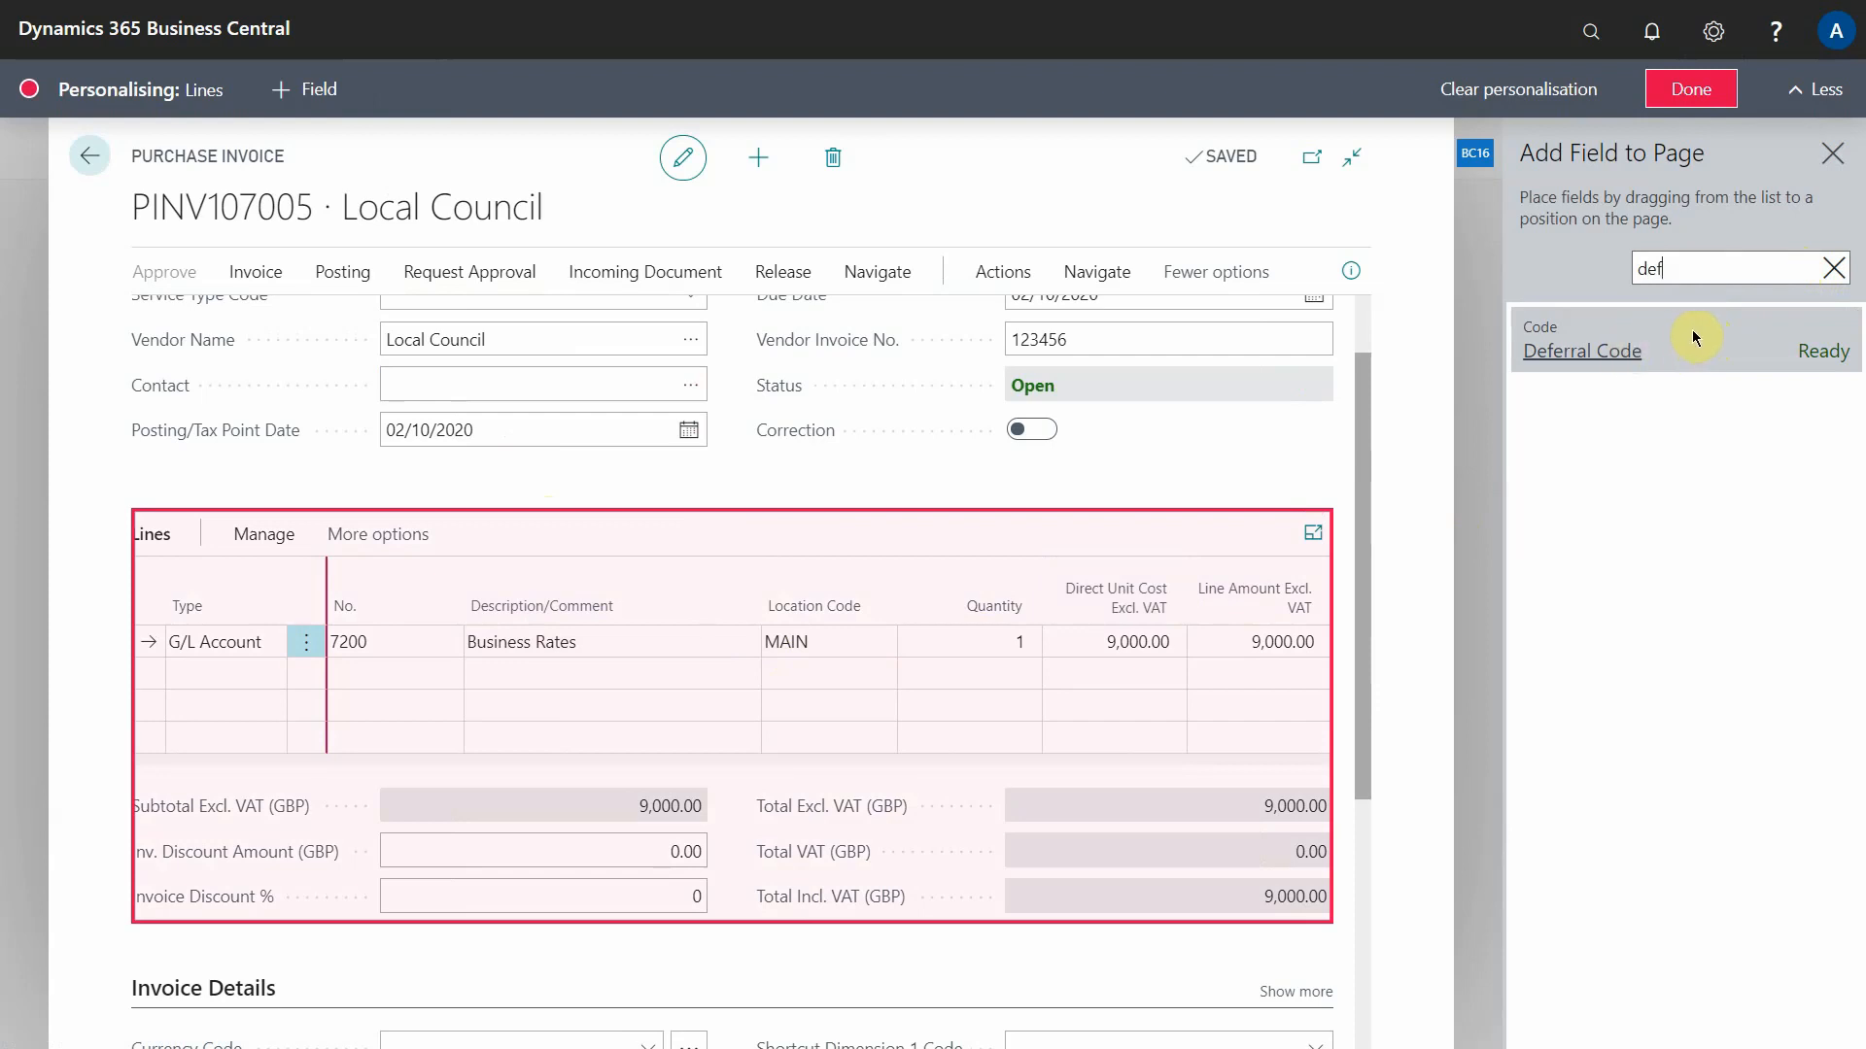
{"action": "left_click_drag", "start_coordinate": [1693, 334], "coordinate": [1191, 617]}
Step: Move the Deferral Code column after Line Amount Excl. VAT and finish personalising the page
{"action": "left_click_drag", "start_coordinate": [1135, 763], "coordinate": [1262, 773]}
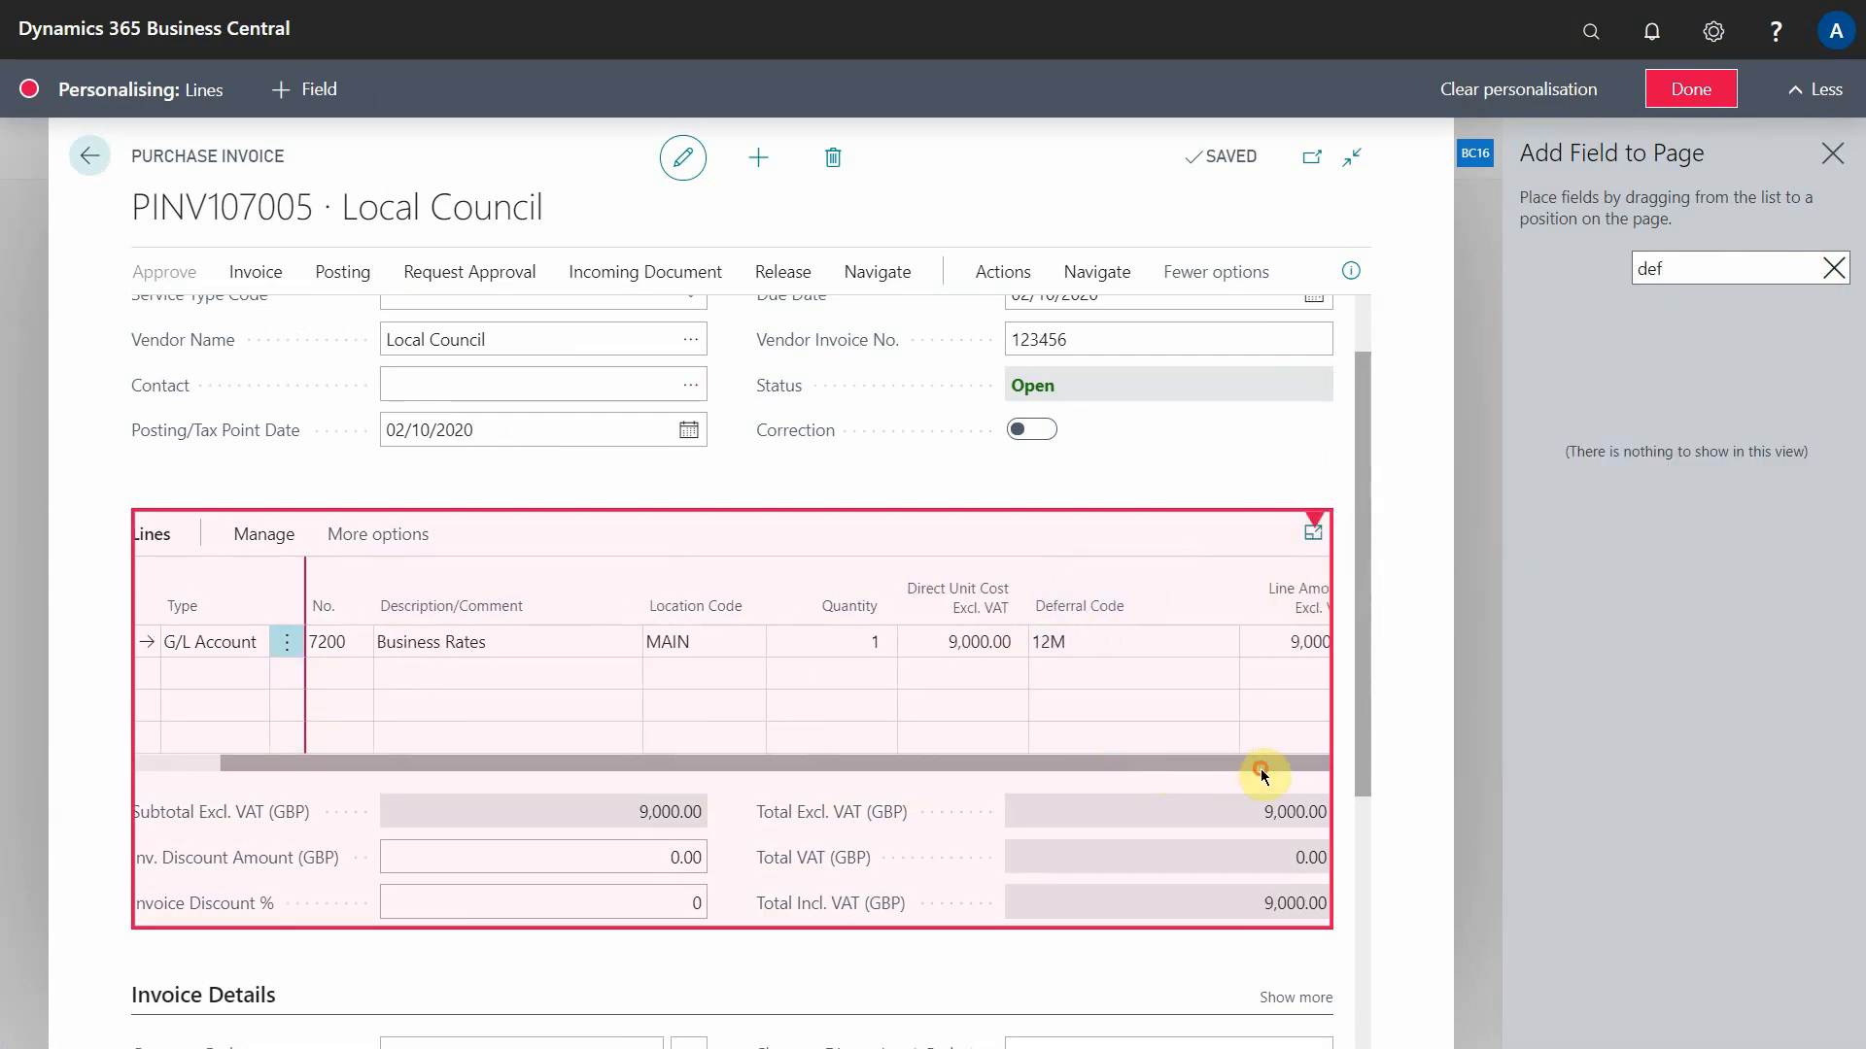
{"action": "left_click_drag", "start_coordinate": [1236, 603], "coordinate": [1030, 592]}
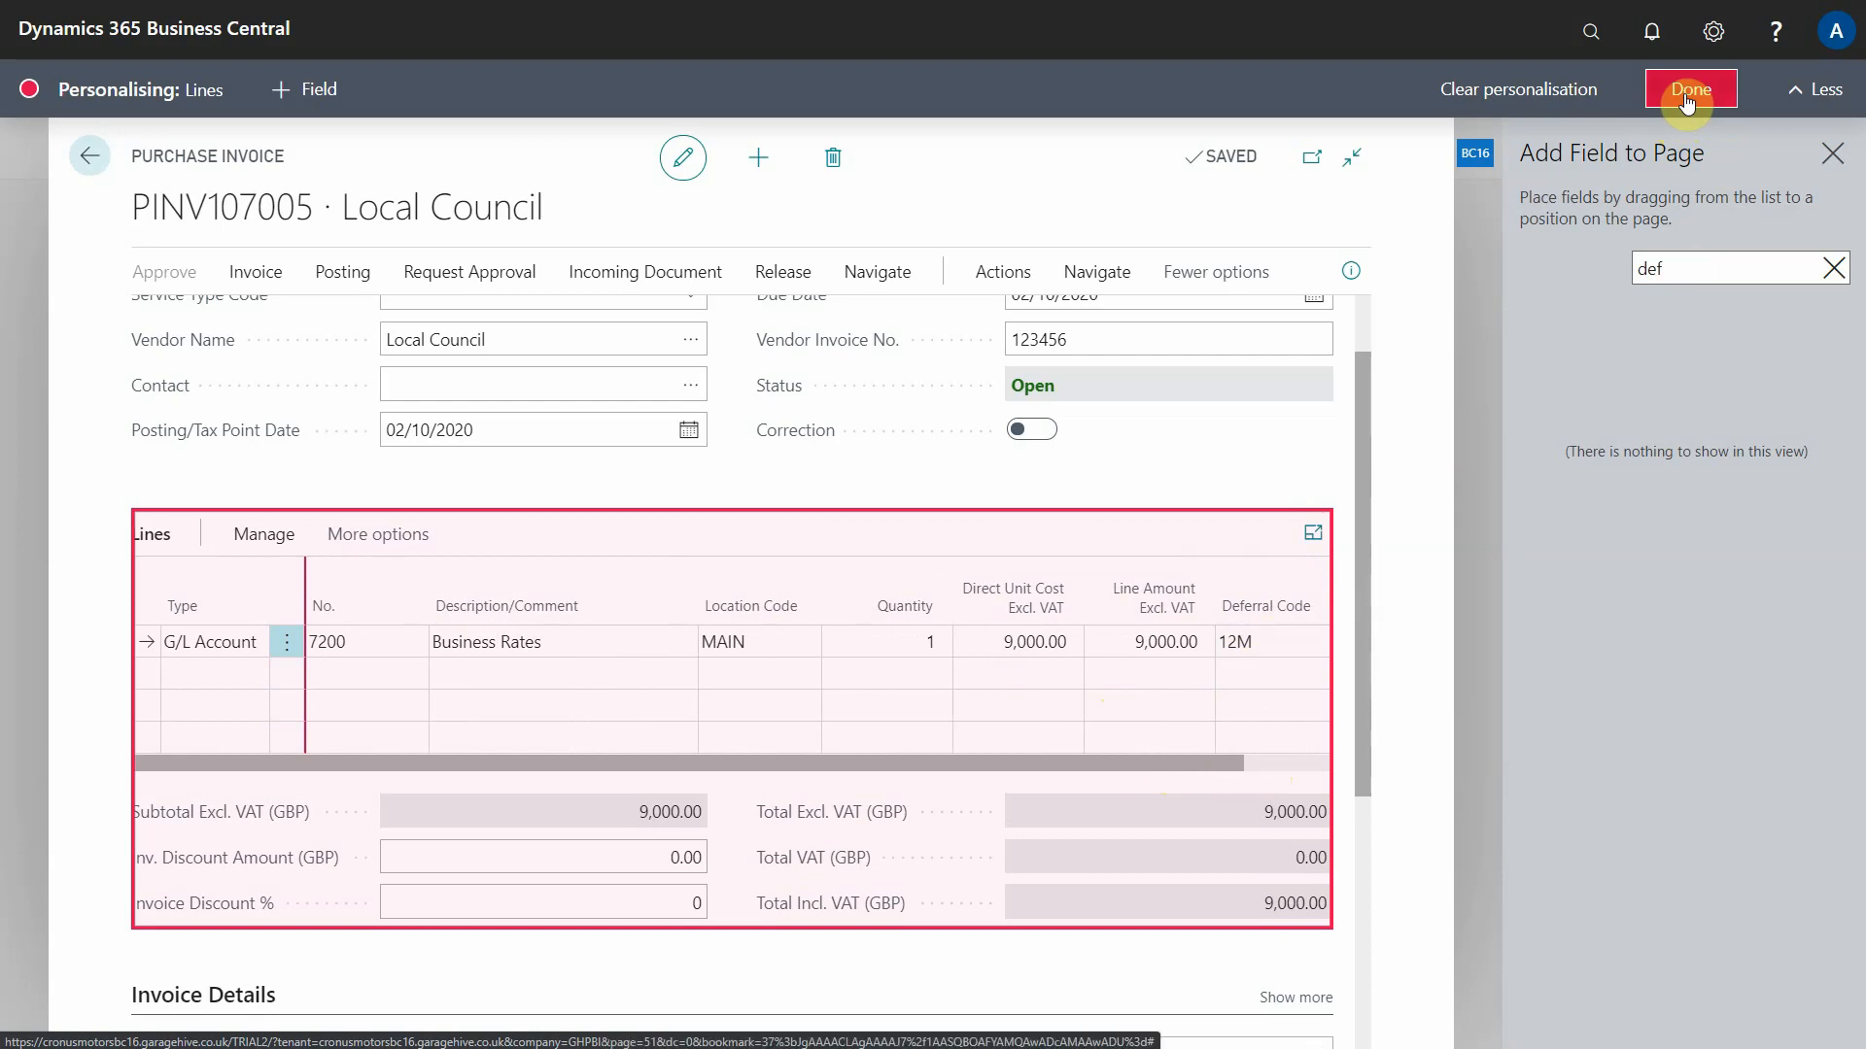
{"action": "left_click", "coordinate": [1689, 90]}
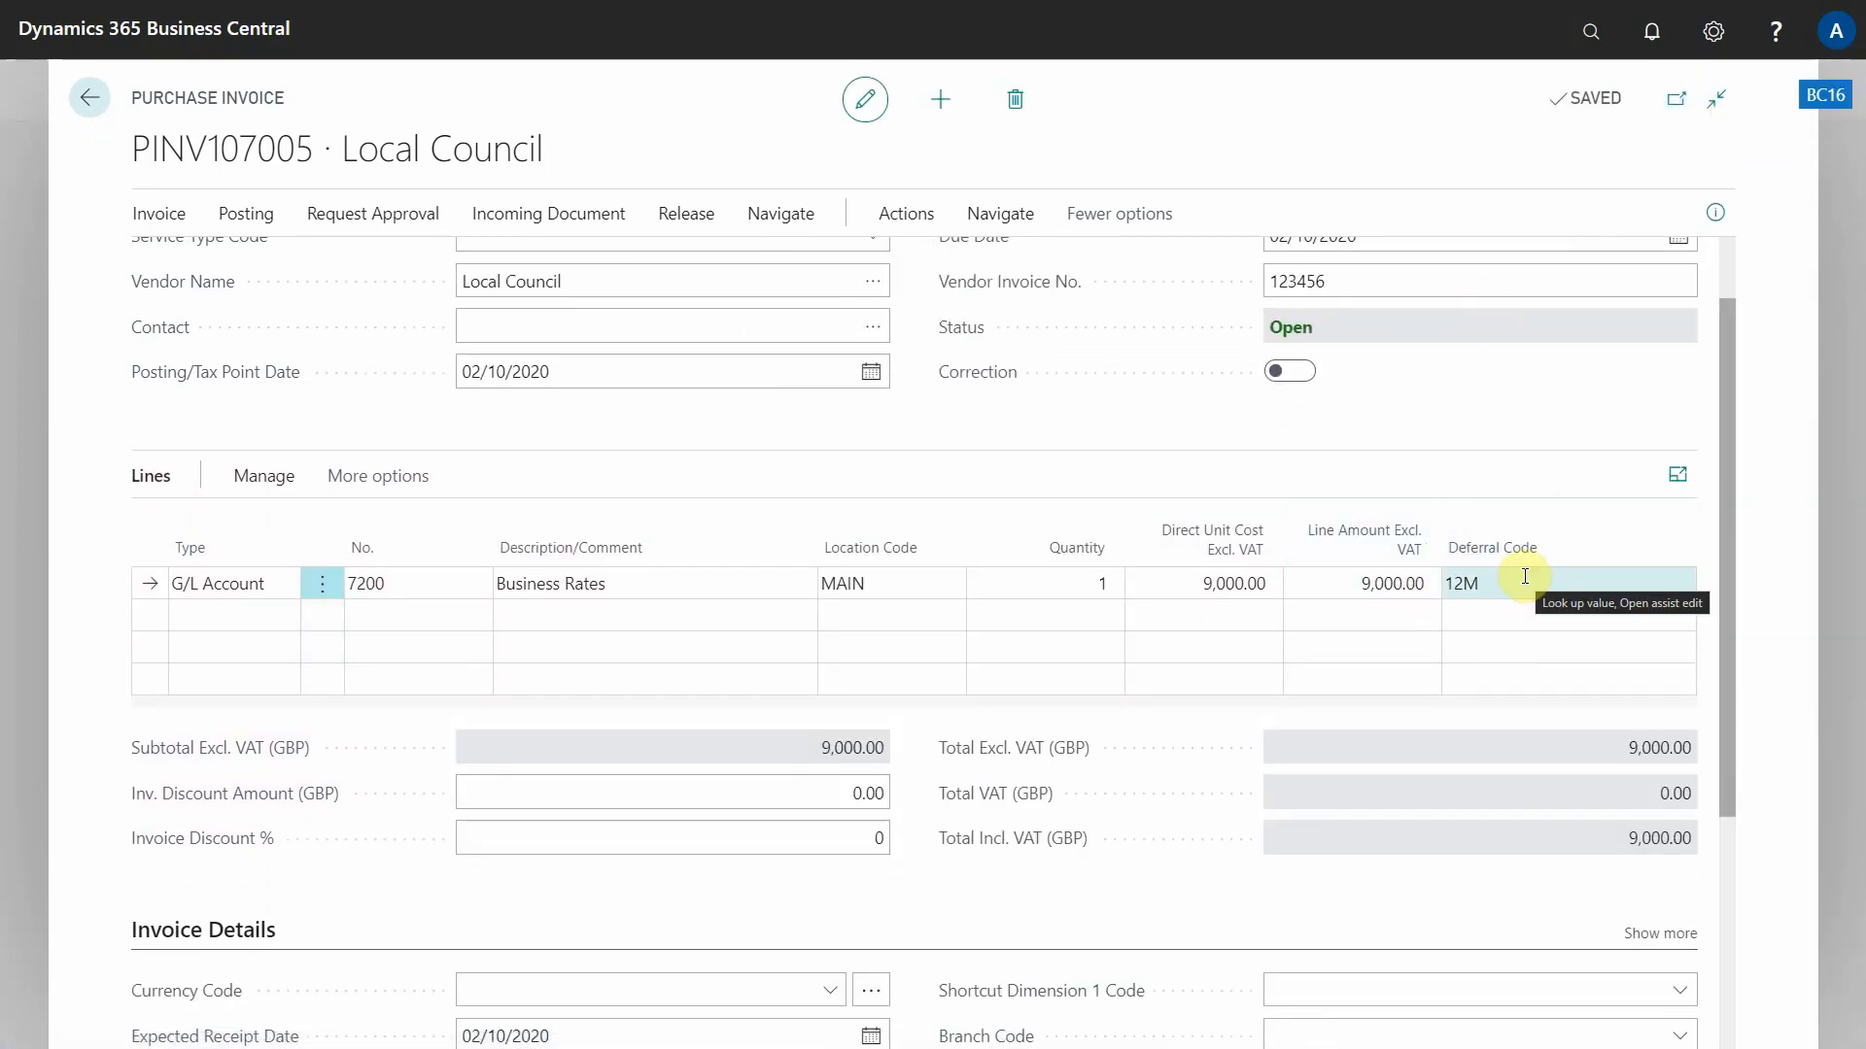
Step: Check the general ledger account and description chosen on the Business Rates invoice line
{"action": "scroll", "coordinate": [950, 574], "scroll_direction": "up", "scroll_amount": 1}
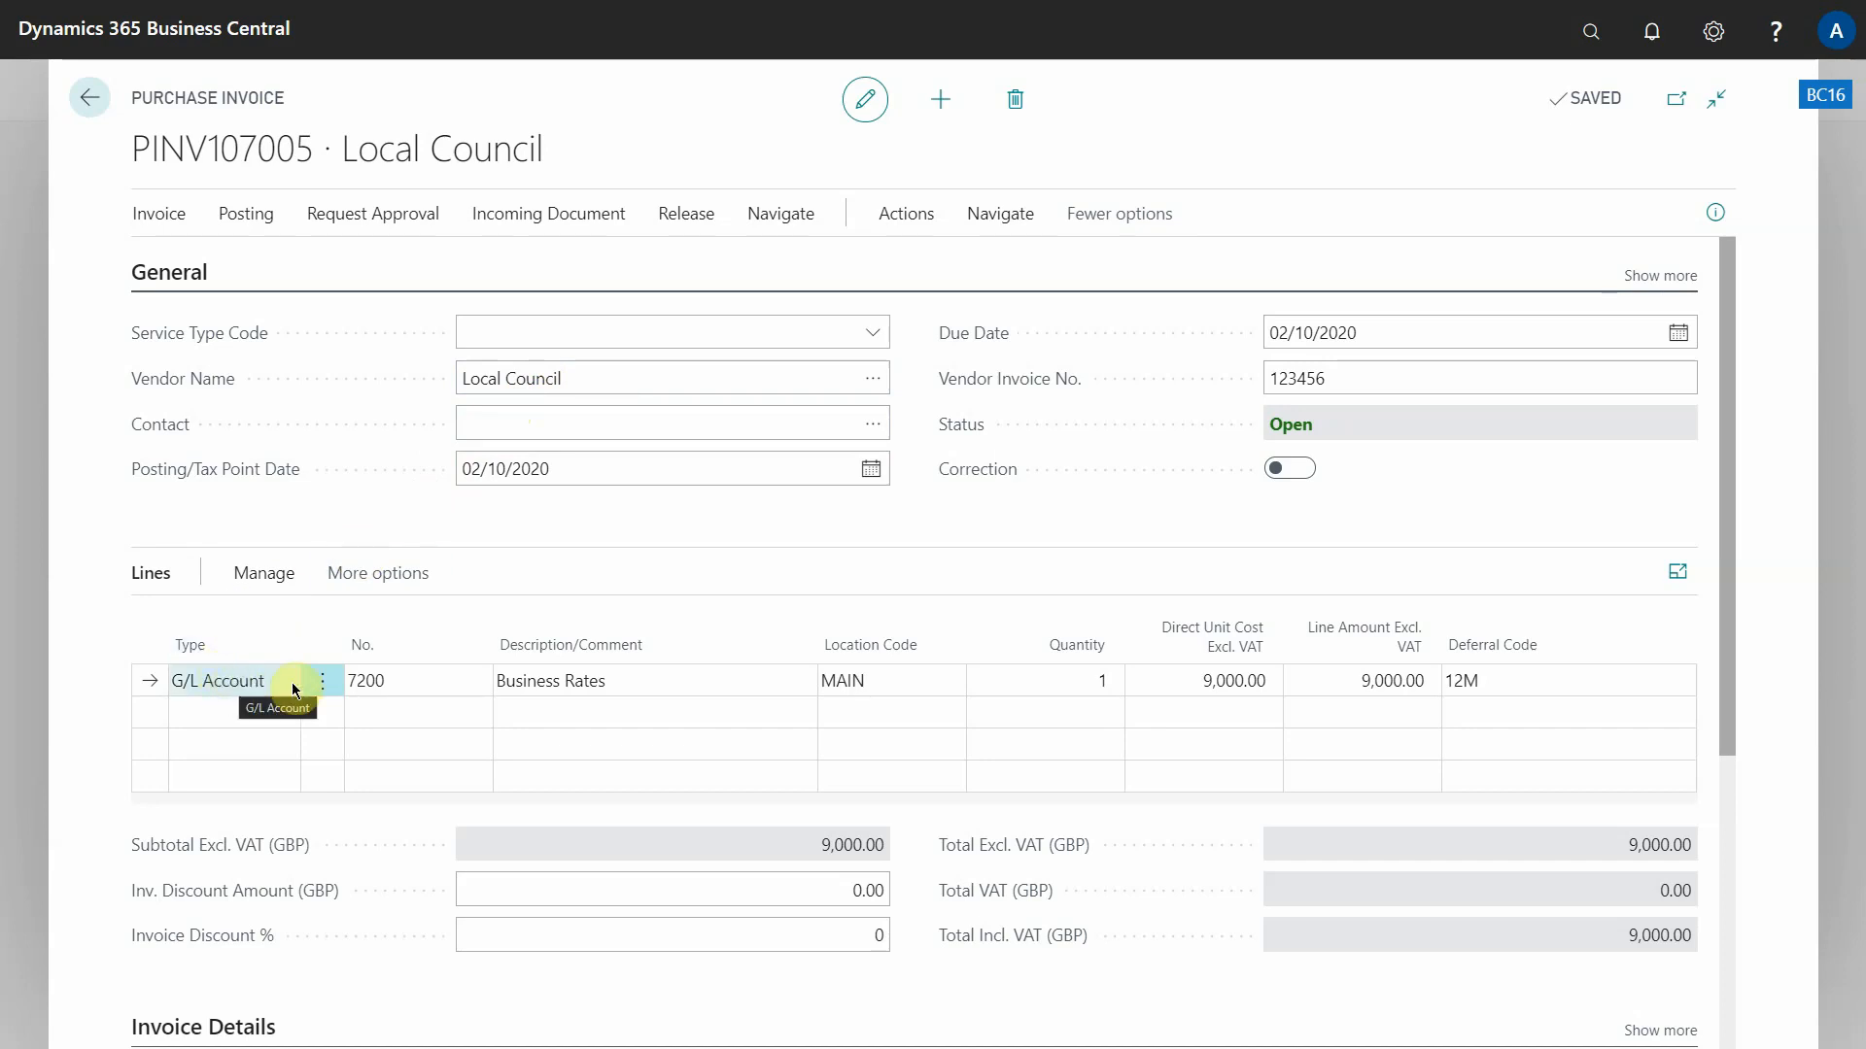
{"action": "left_click", "coordinate": [381, 680]}
{"action": "left_click", "coordinate": [475, 683]}
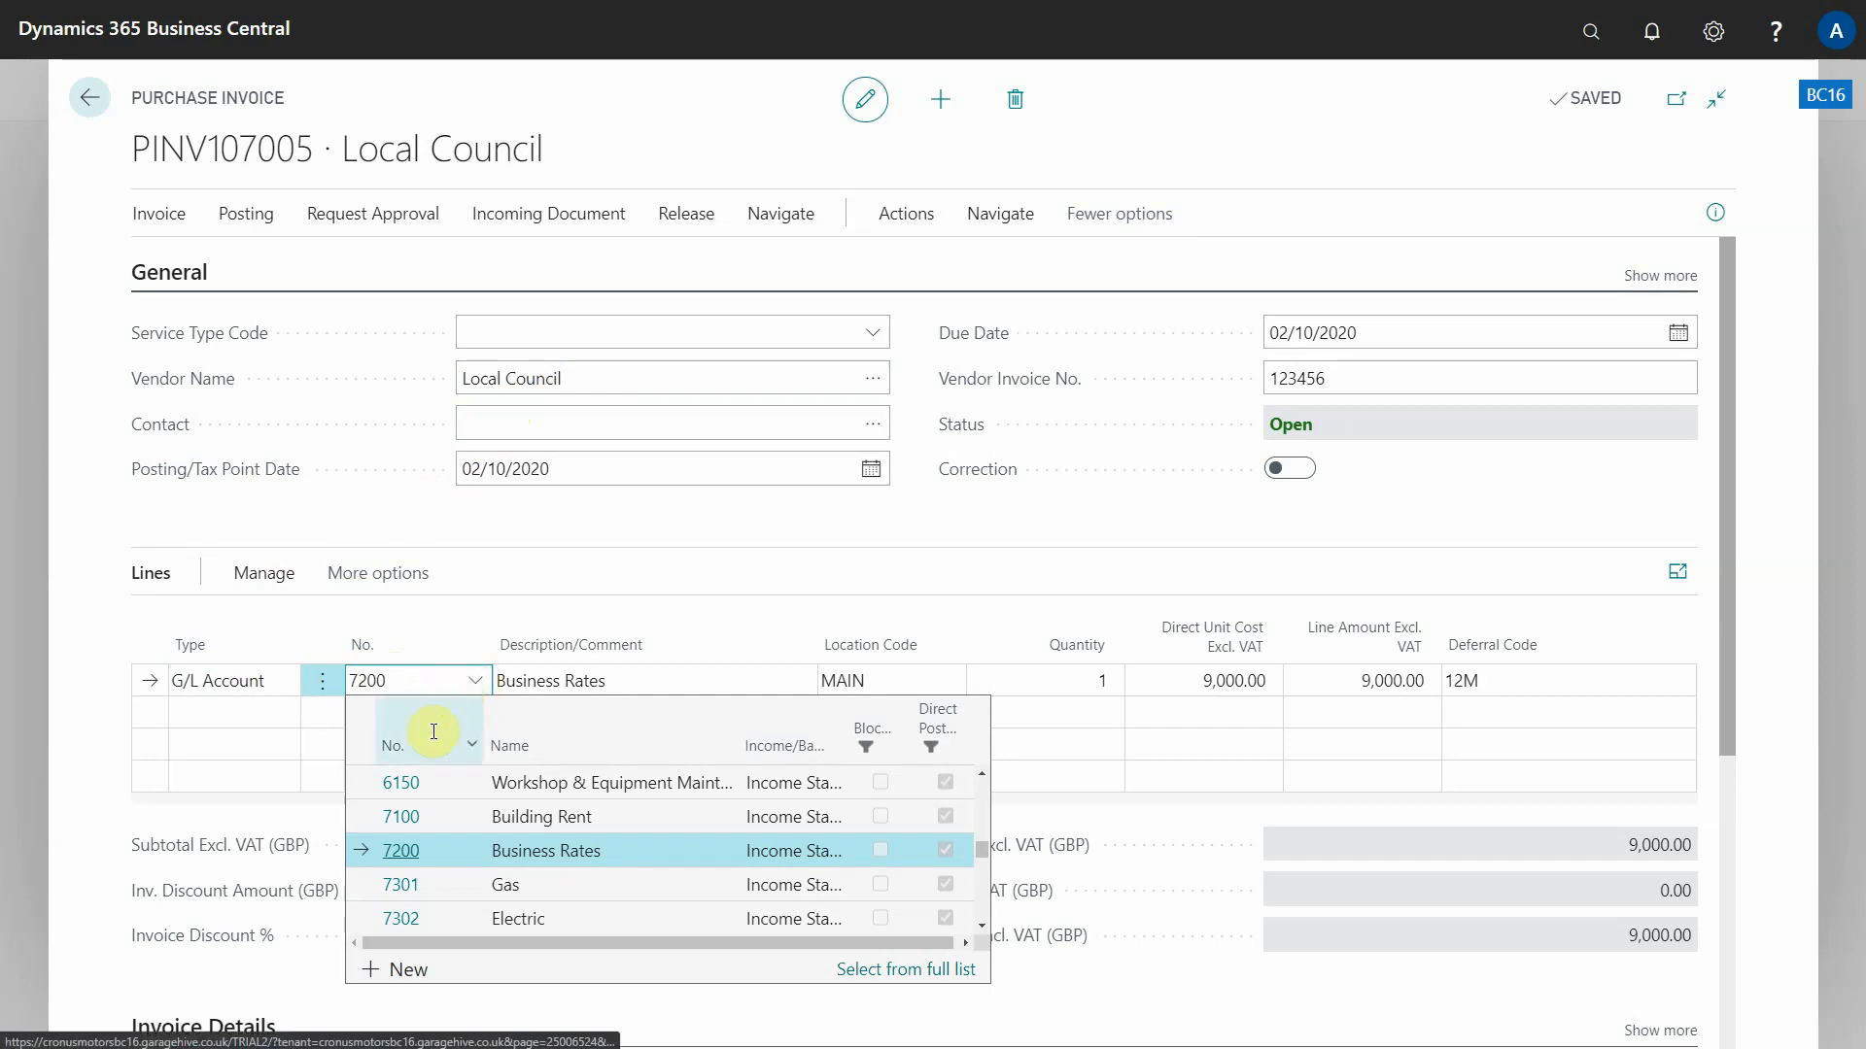
{"action": "left_click", "coordinate": [622, 678]}
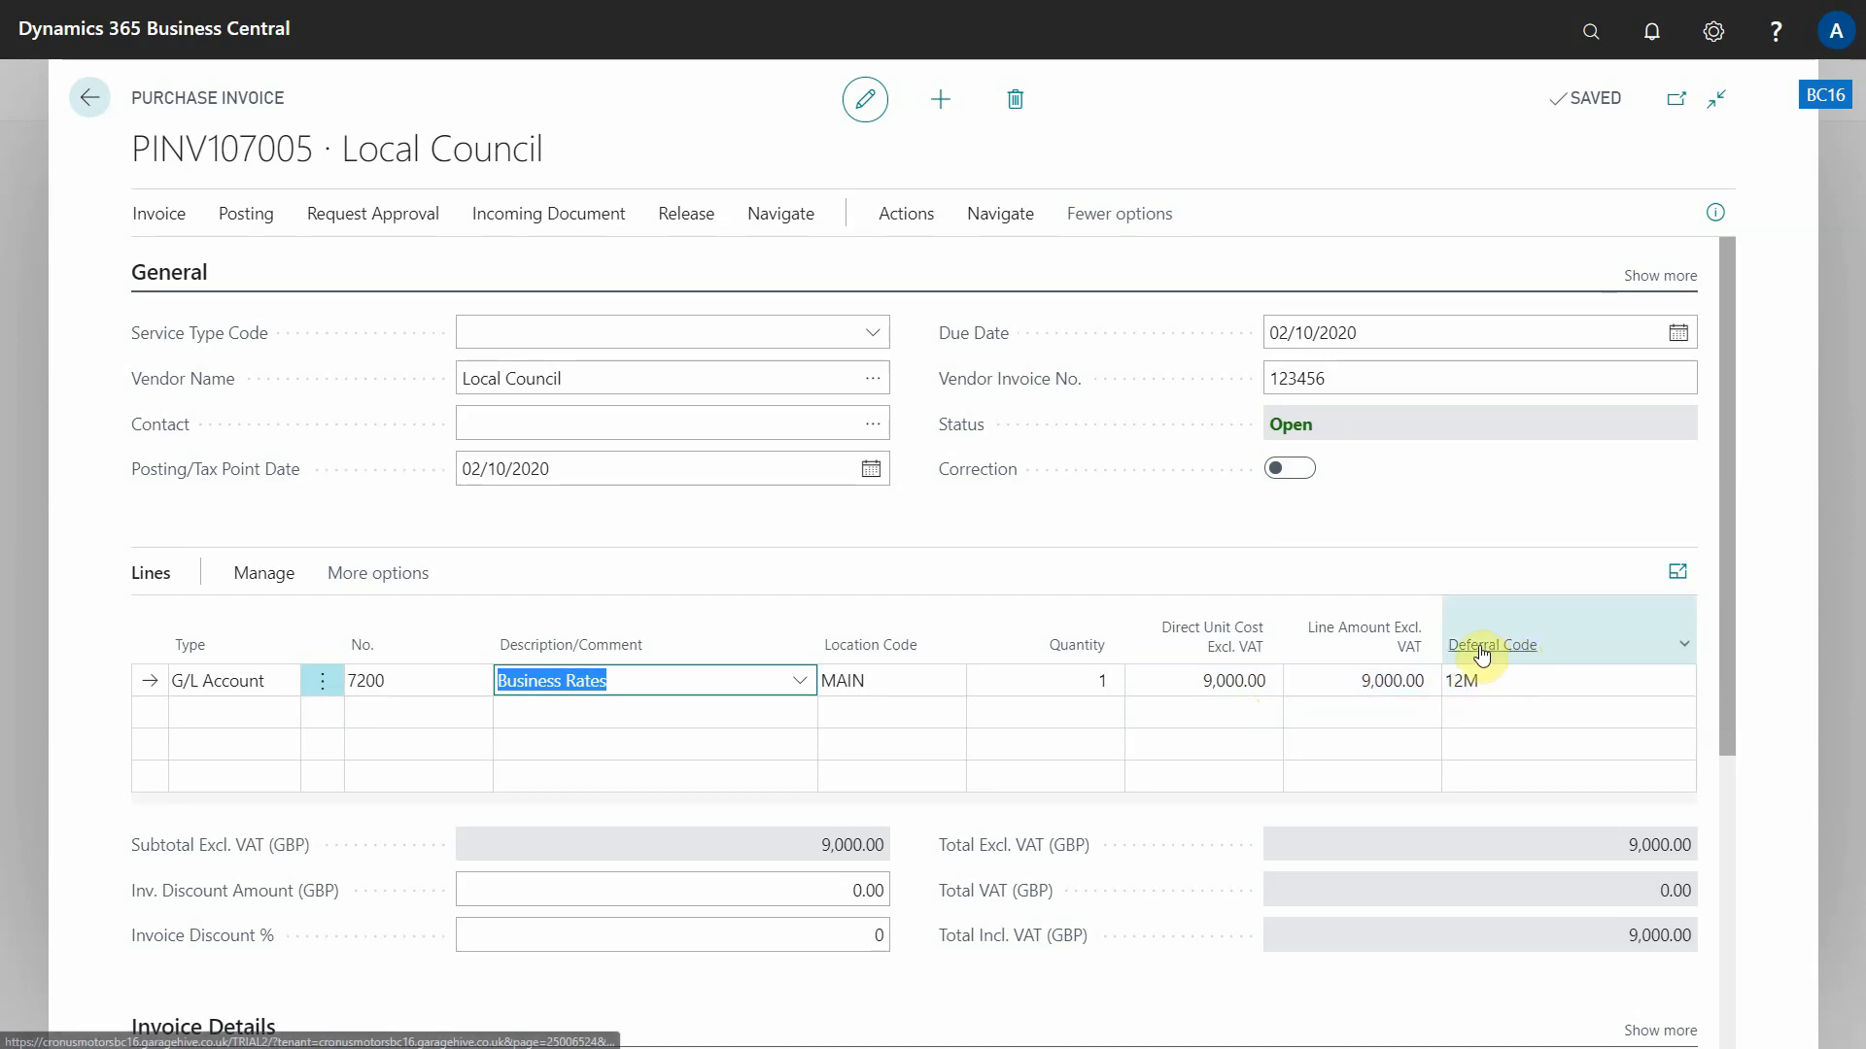
Step: Open the 12M deferral template for editing from the full list of deferral codes for the Business Rates line
{"action": "left_click", "coordinate": [1509, 681]}
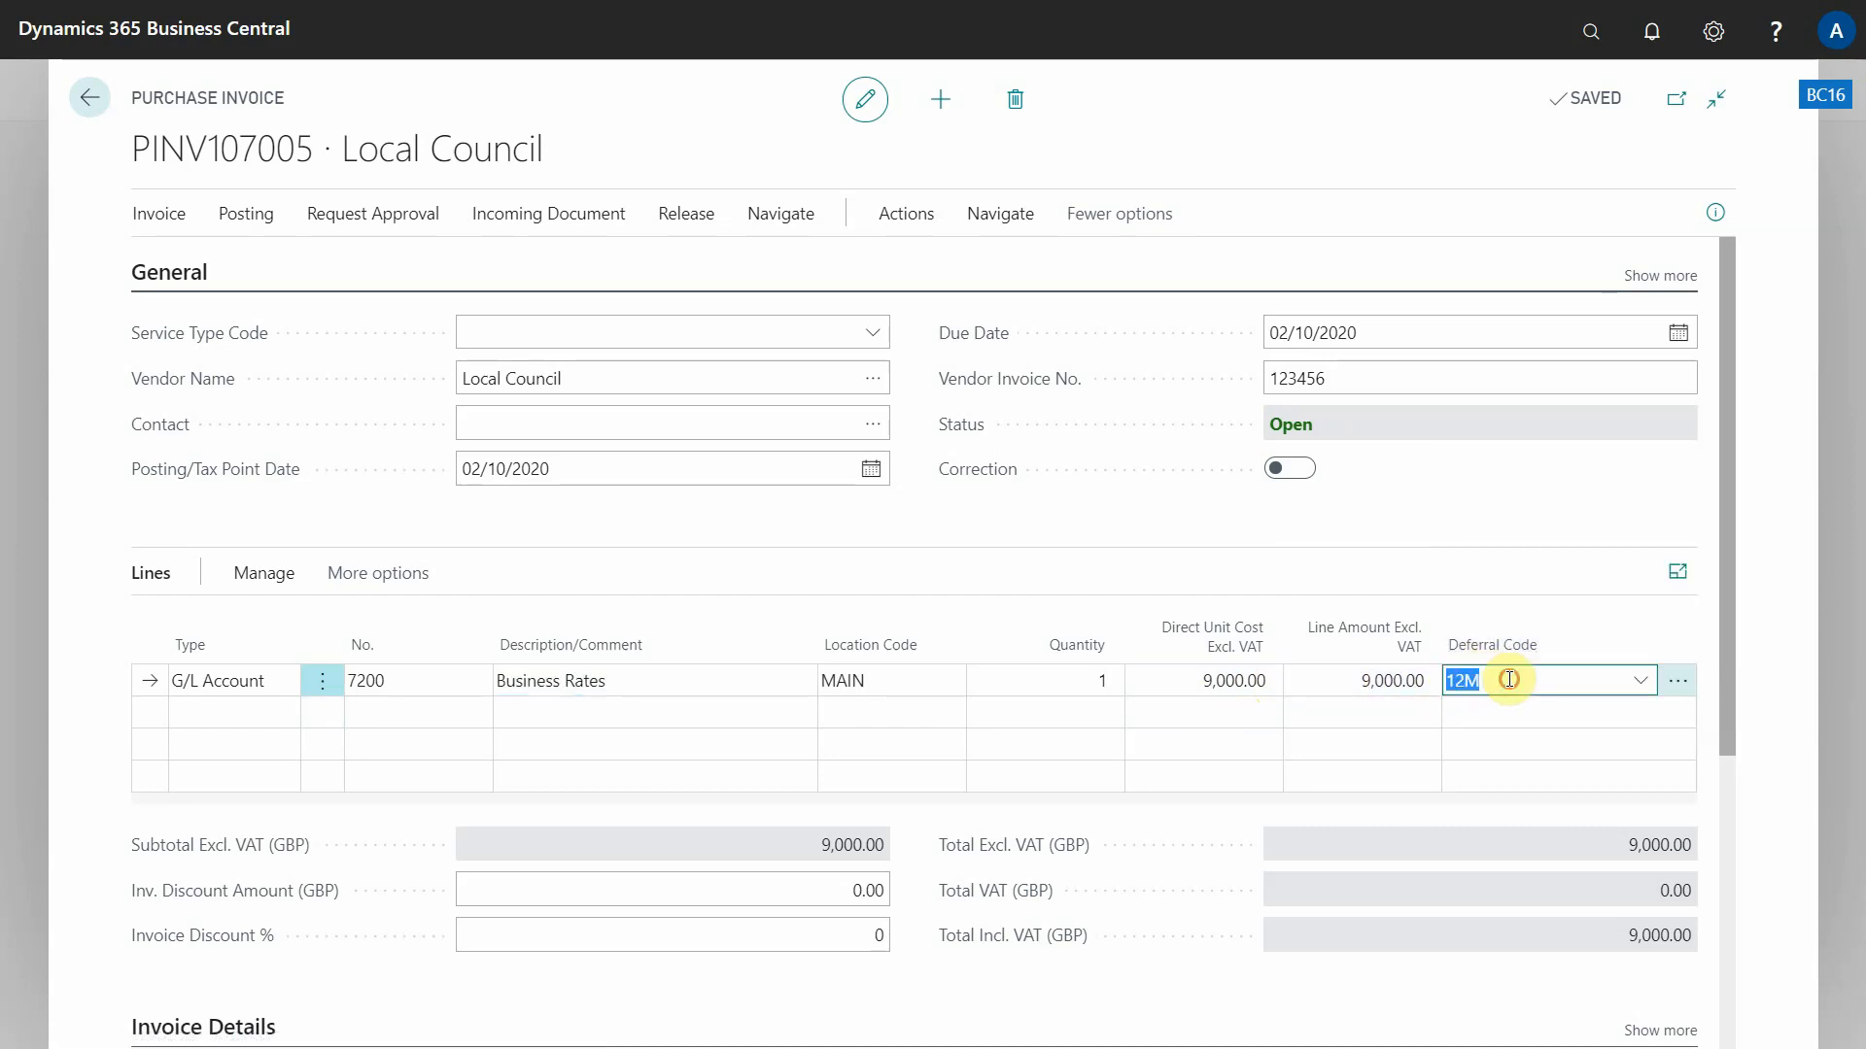
{"action": "left_click", "coordinate": [1640, 680]}
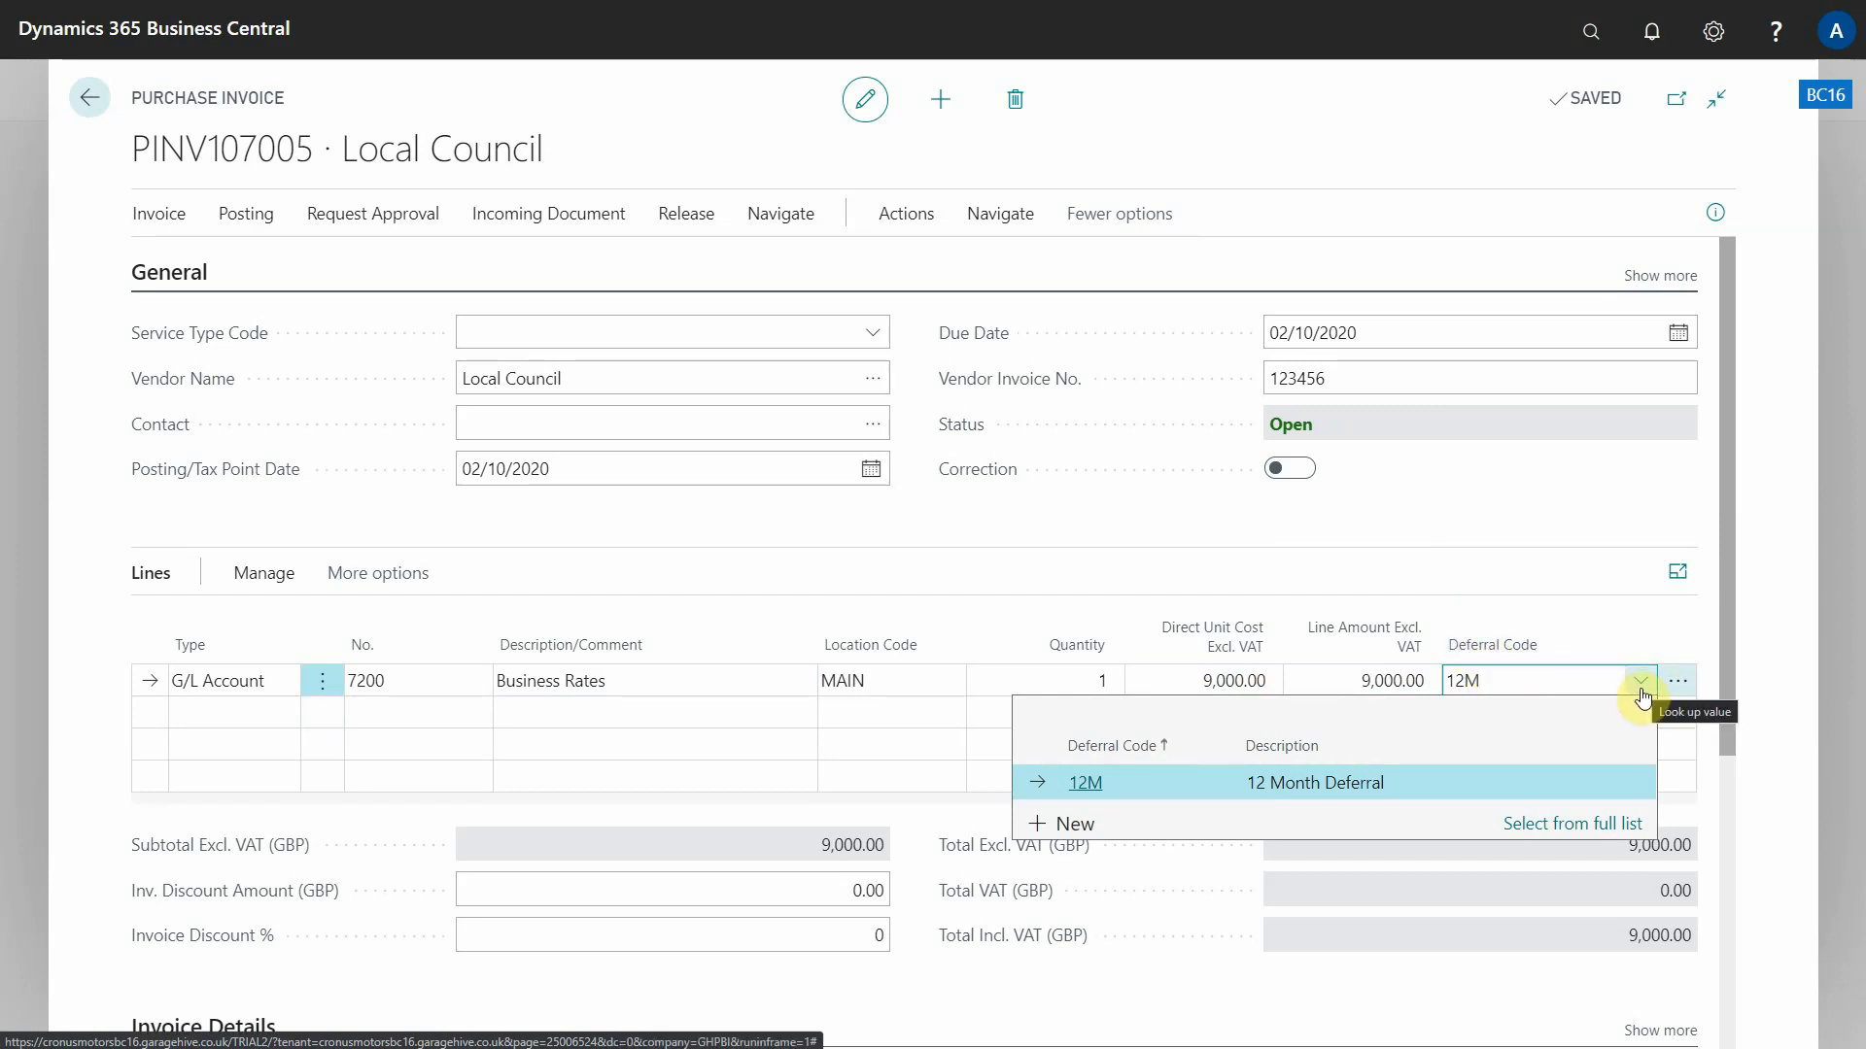
{"action": "left_click", "coordinate": [1554, 823]}
{"action": "left_click", "coordinate": [604, 86]}
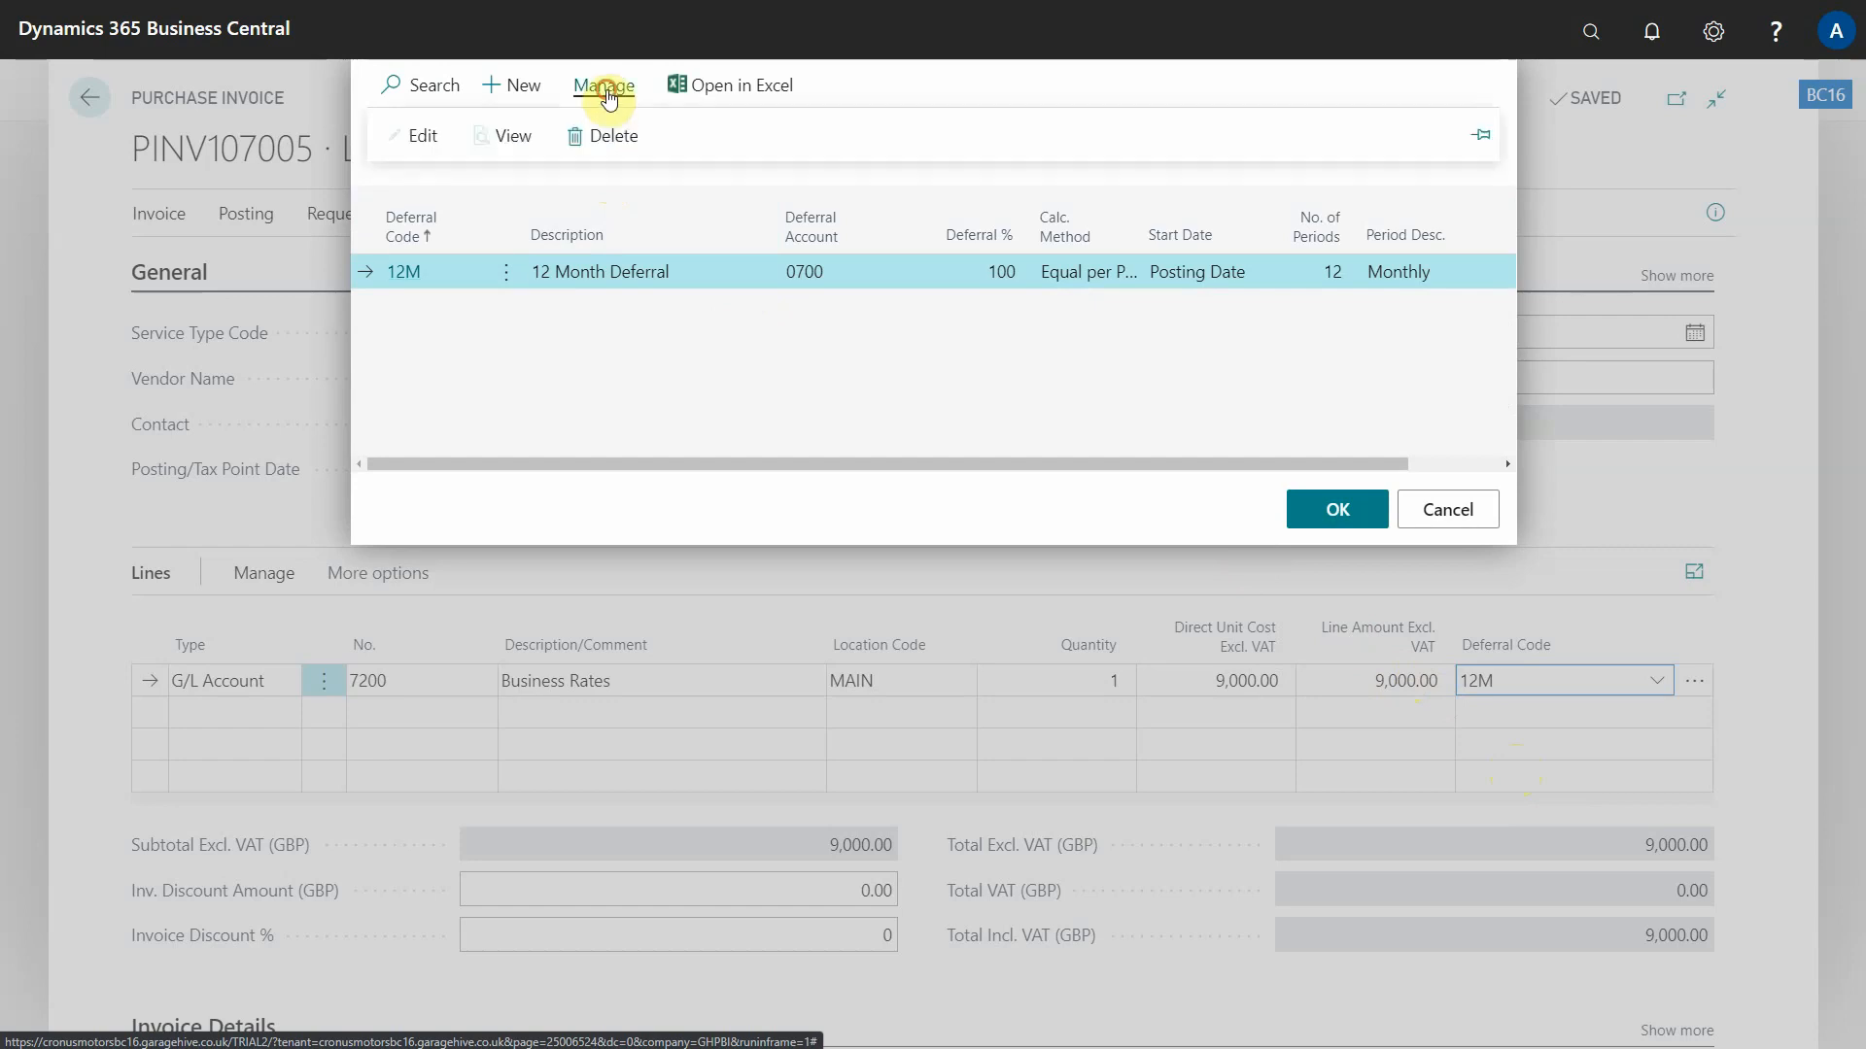
{"action": "left_click", "coordinate": [428, 141]}
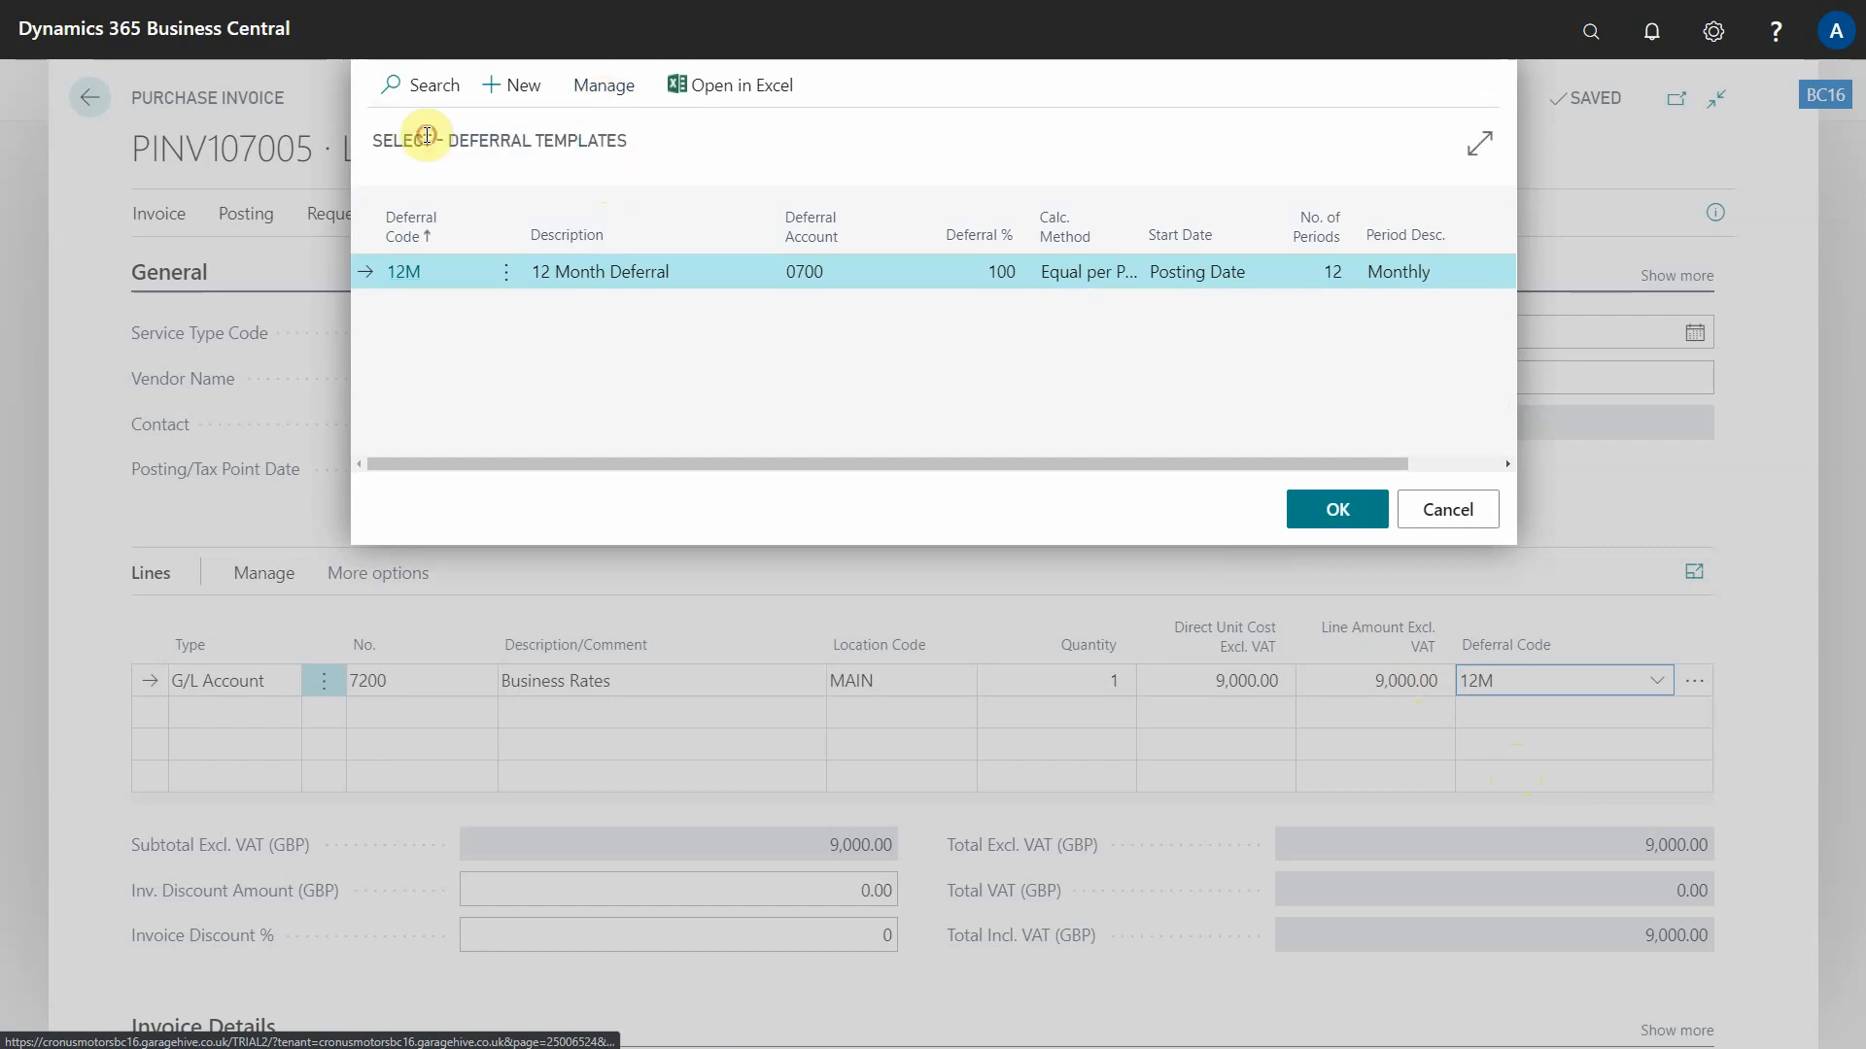
Step: Examine the deferral code and description on the 12M deferral template card
{"action": "left_click", "coordinate": [757, 307]}
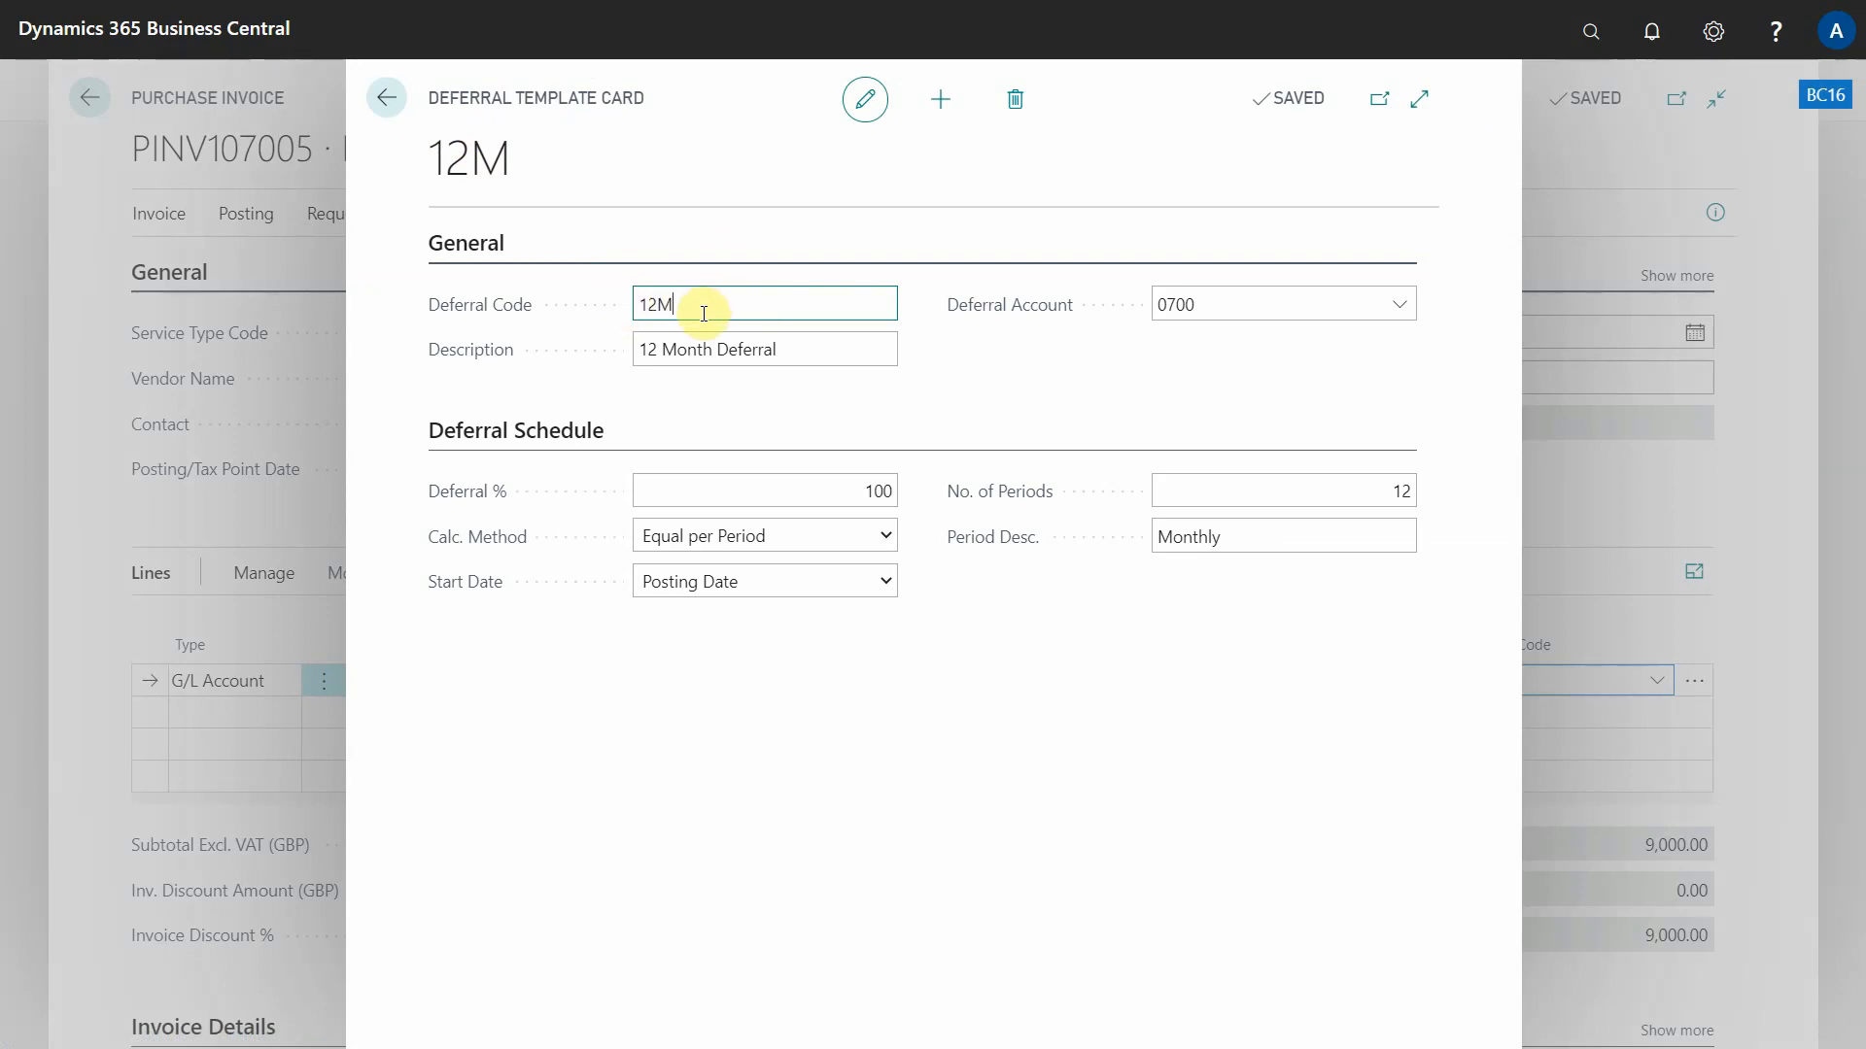
{"action": "left_click_drag", "start_coordinate": [703, 314], "coordinate": [639, 304]}
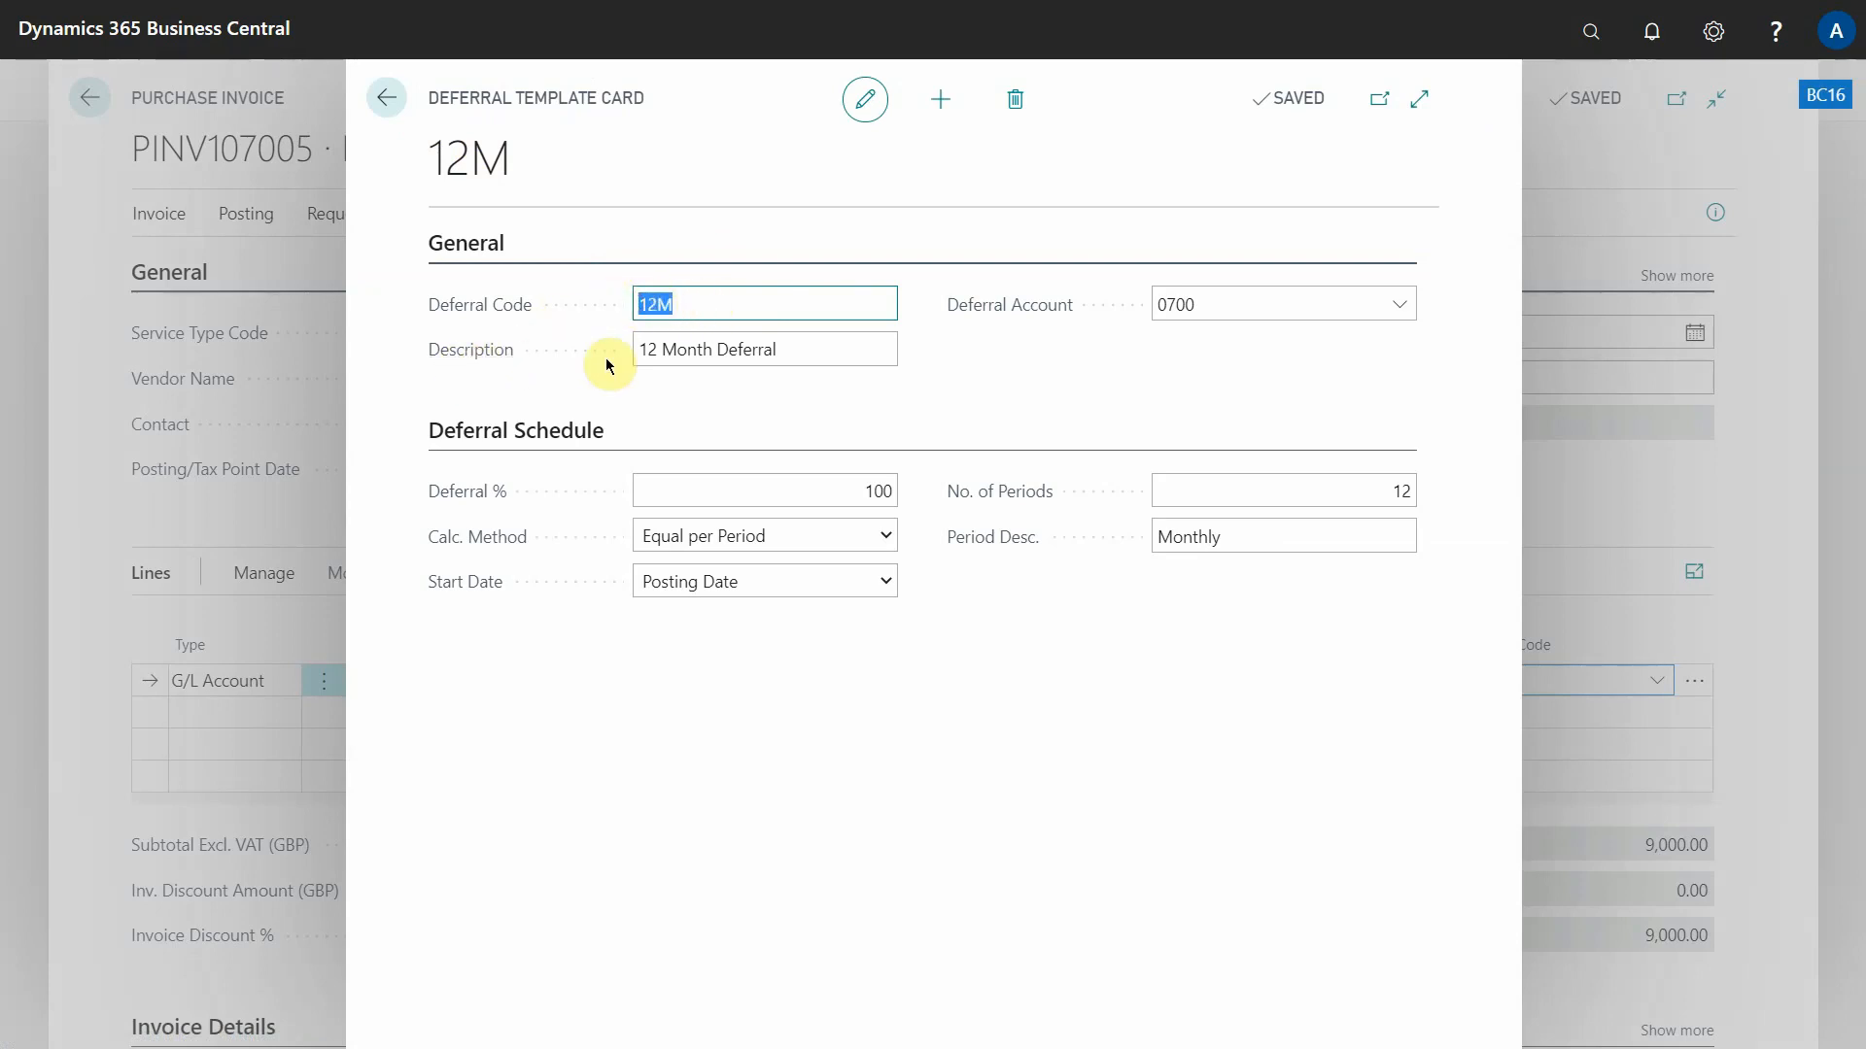
{"action": "left_click", "coordinate": [690, 351]}
{"action": "left_click_drag", "start_coordinate": [836, 350], "coordinate": [596, 350]}
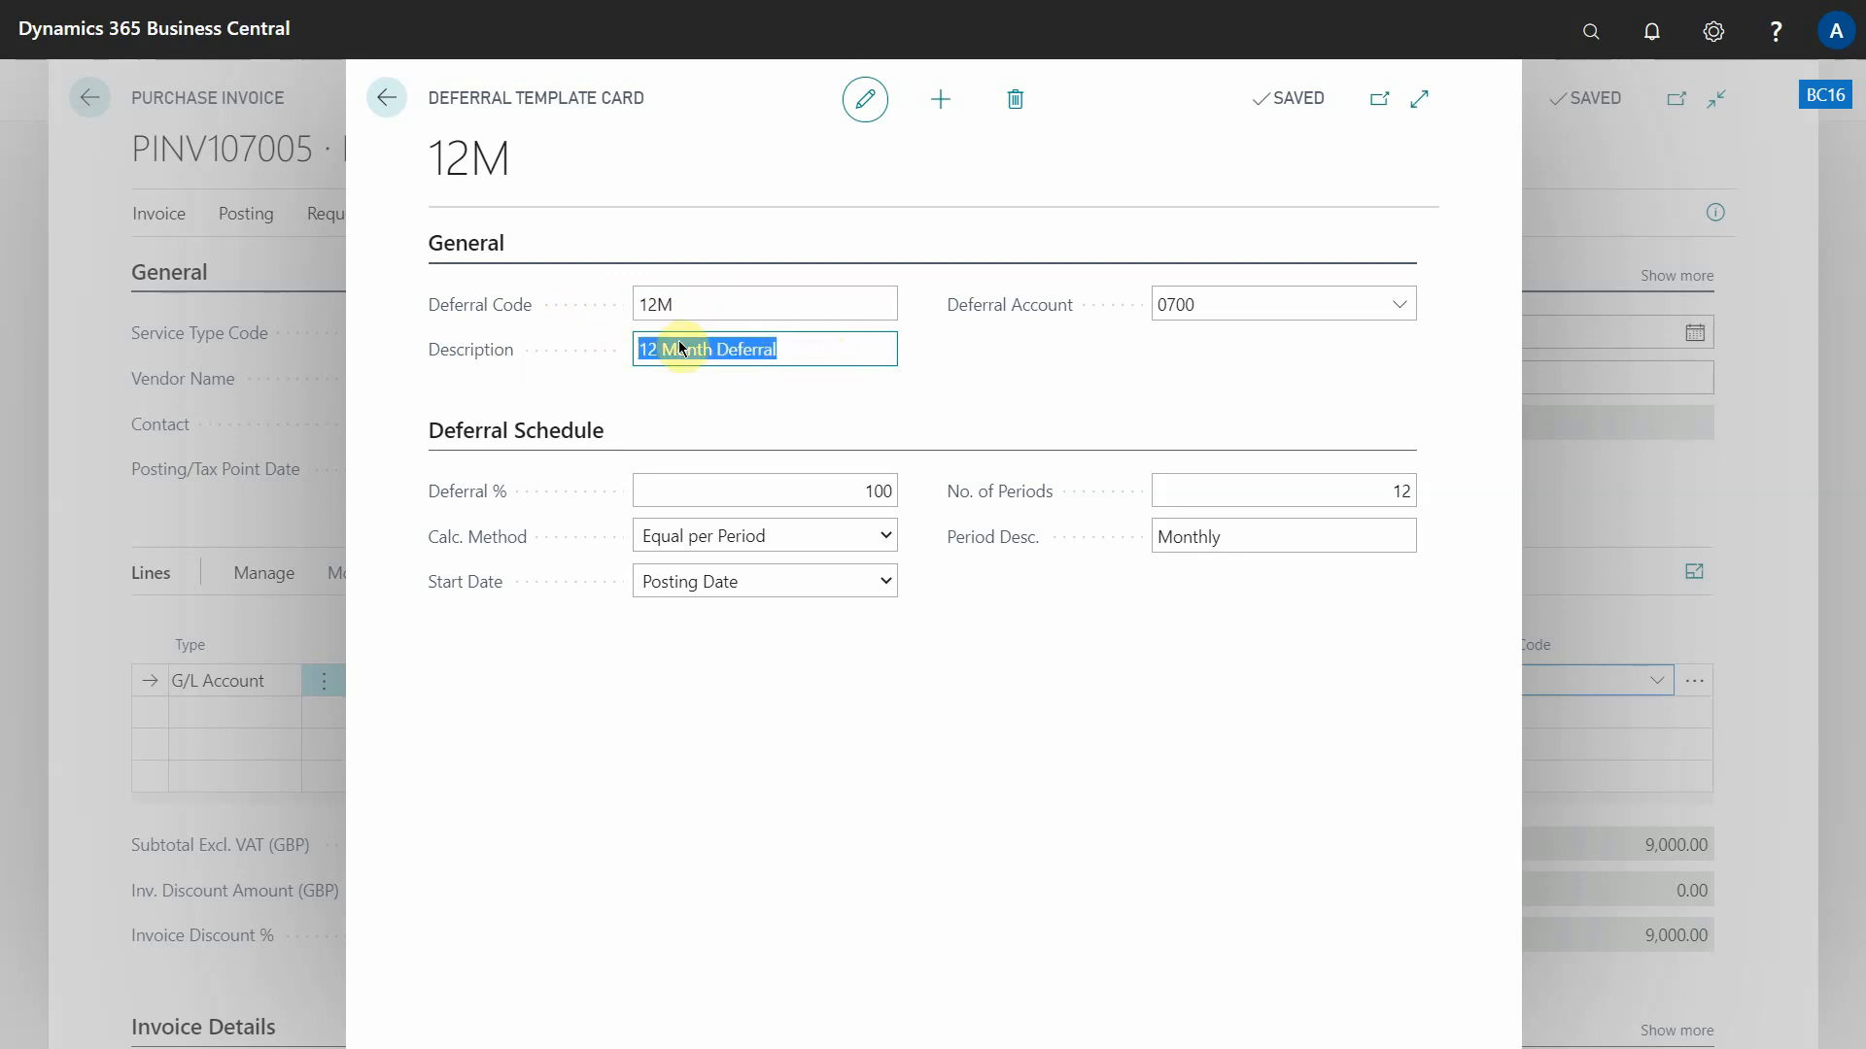
{"action": "left_click", "coordinate": [791, 337]}
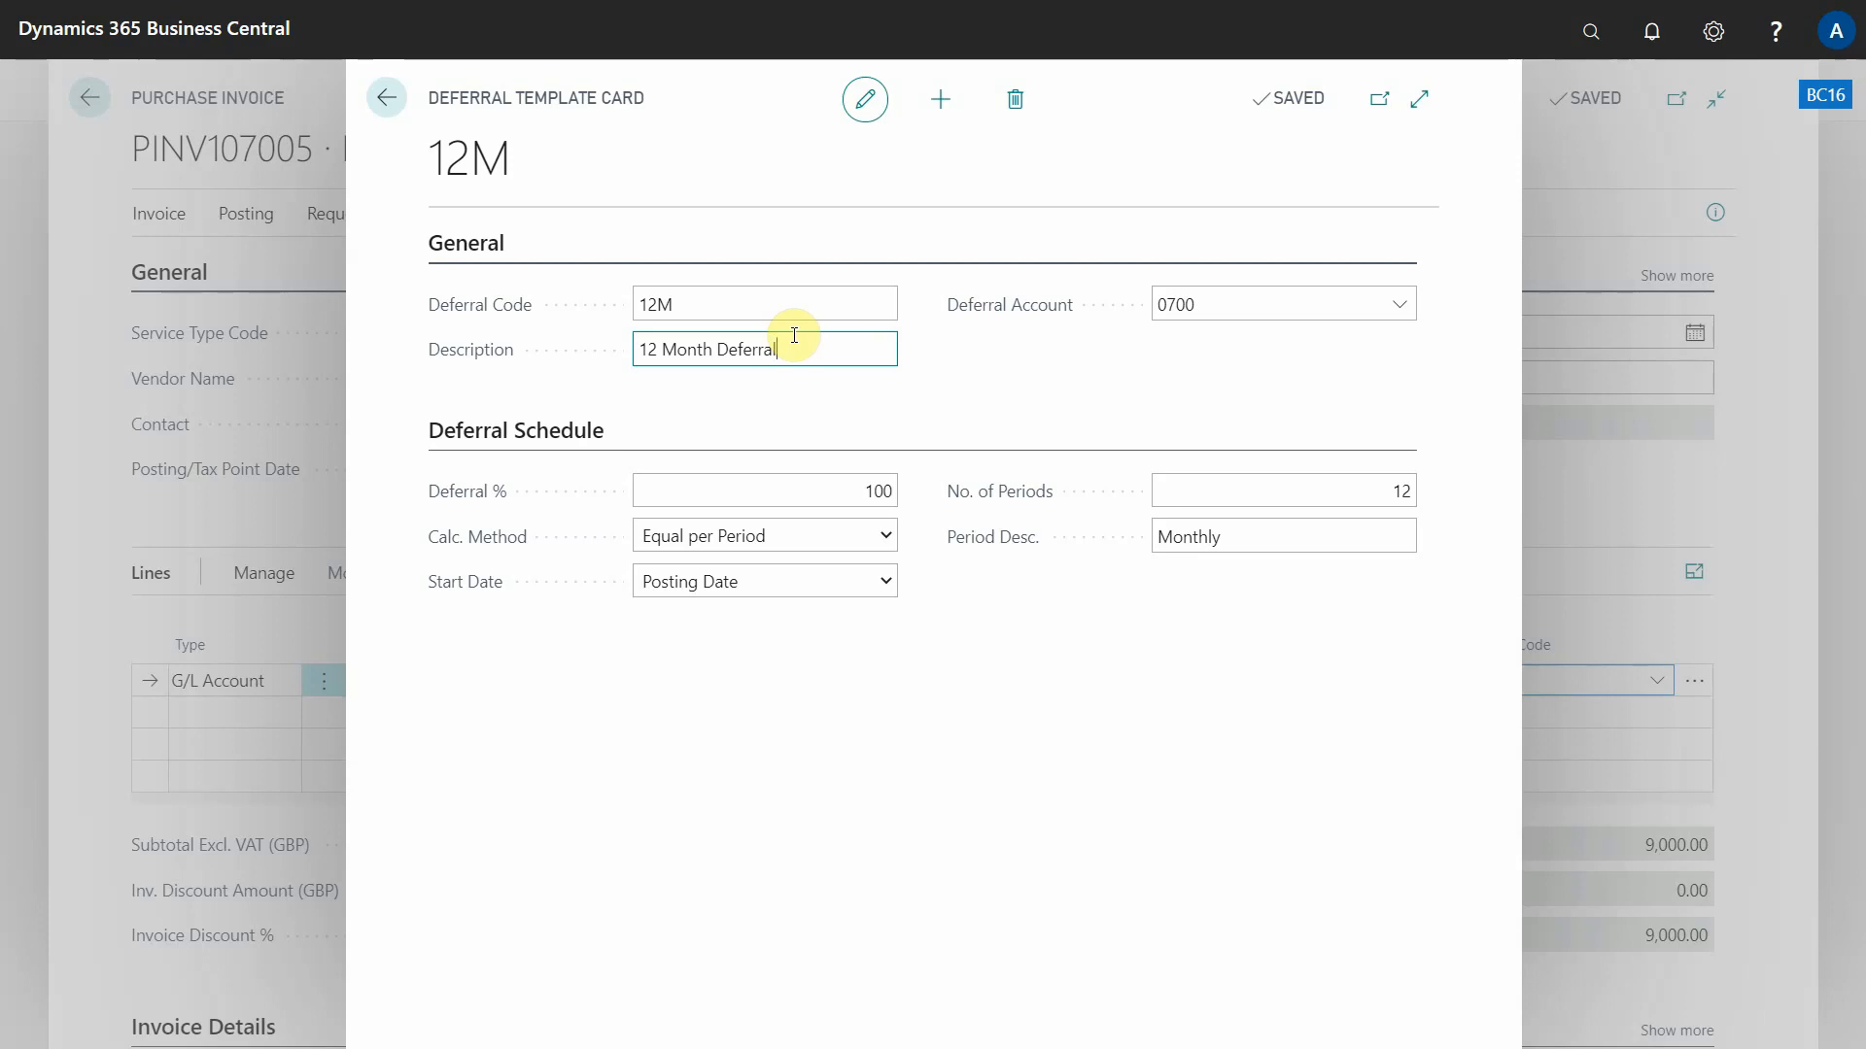
Step: Set the template's Deferral Account to 0700, Deferred Invoices
{"action": "left_click", "coordinate": [1397, 307]}
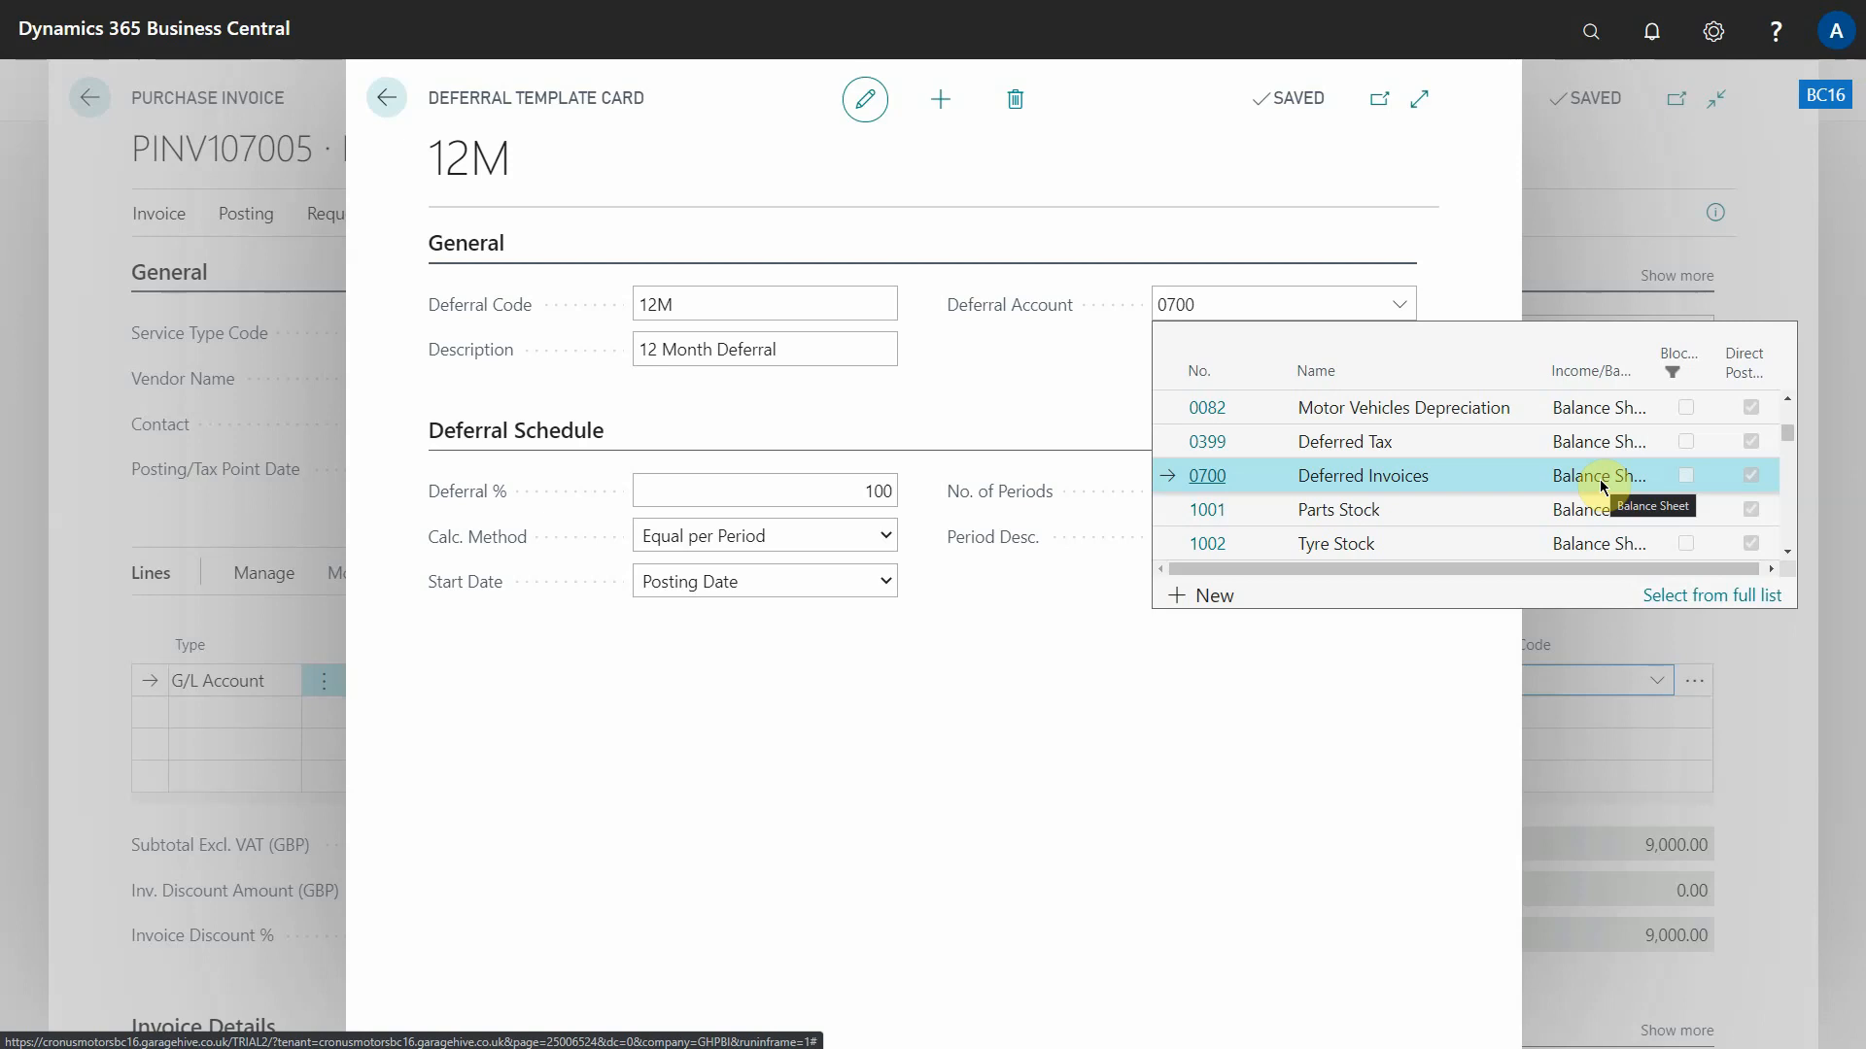
{"action": "left_click", "coordinate": [1202, 476]}
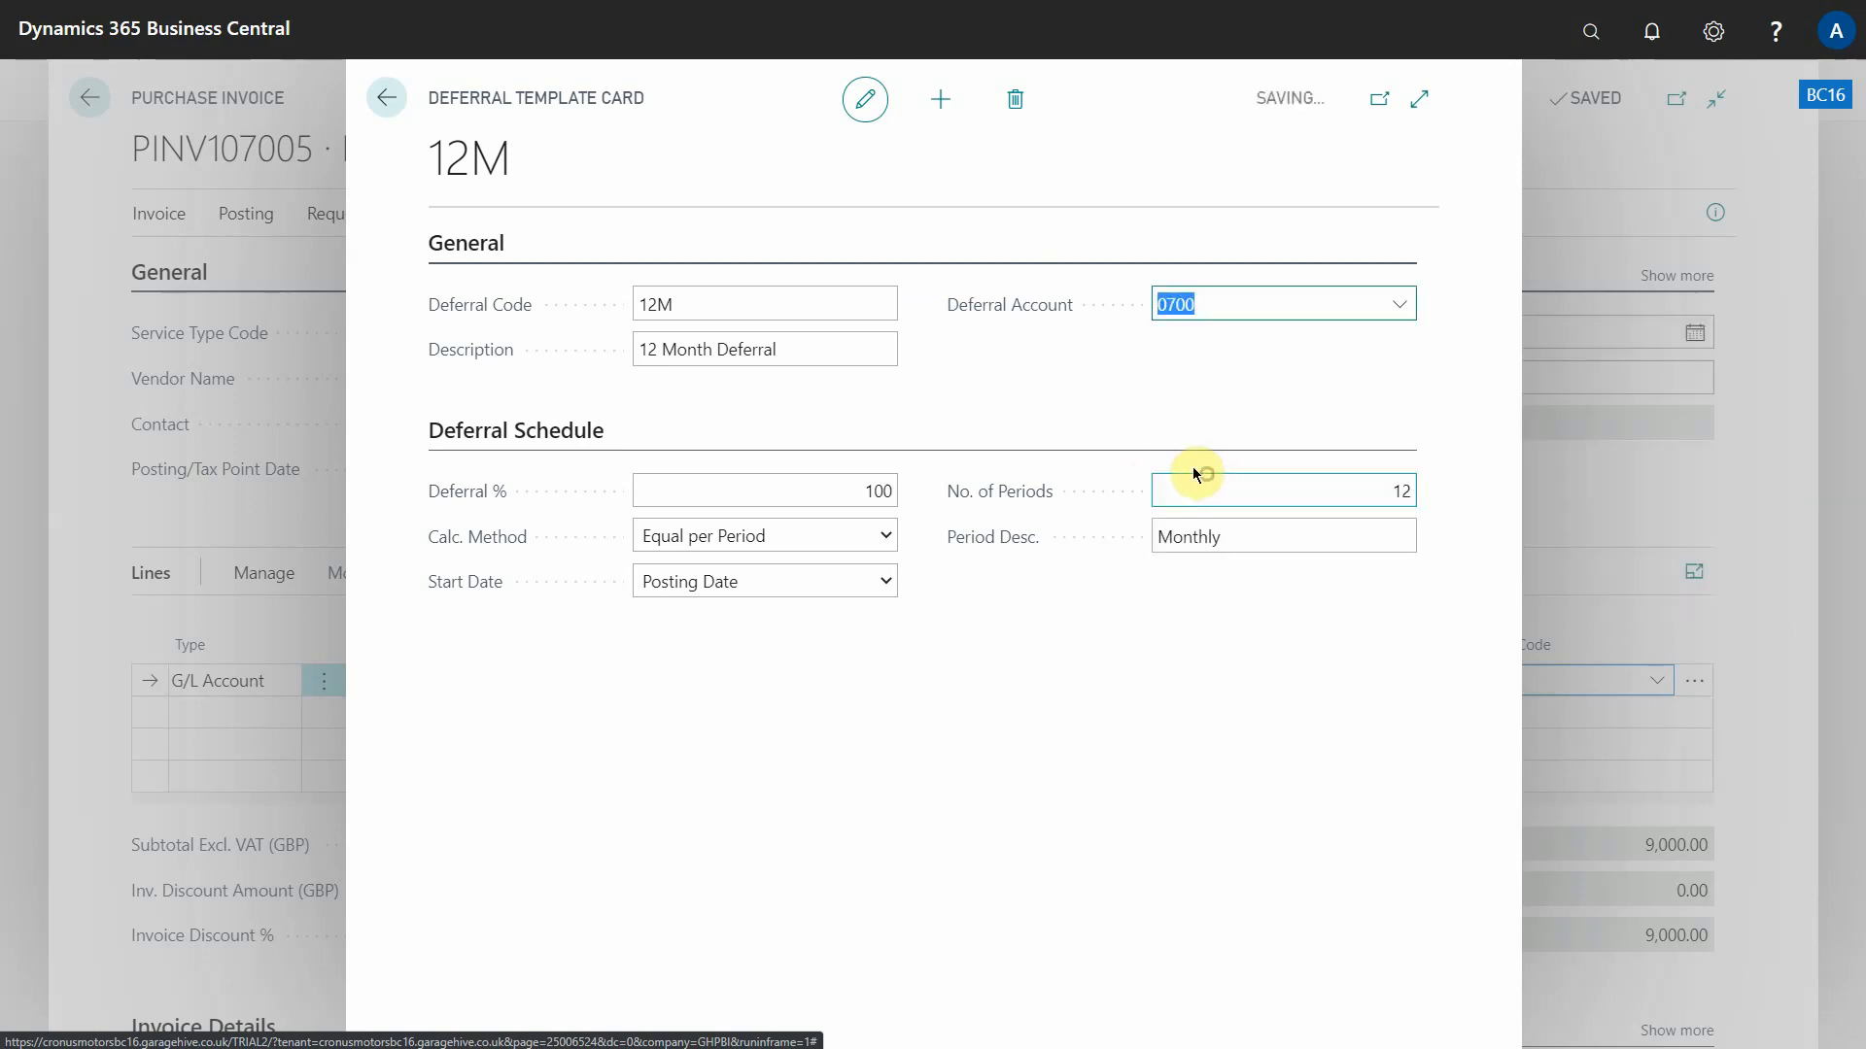
{"action": "left_click", "coordinate": [1075, 367]}
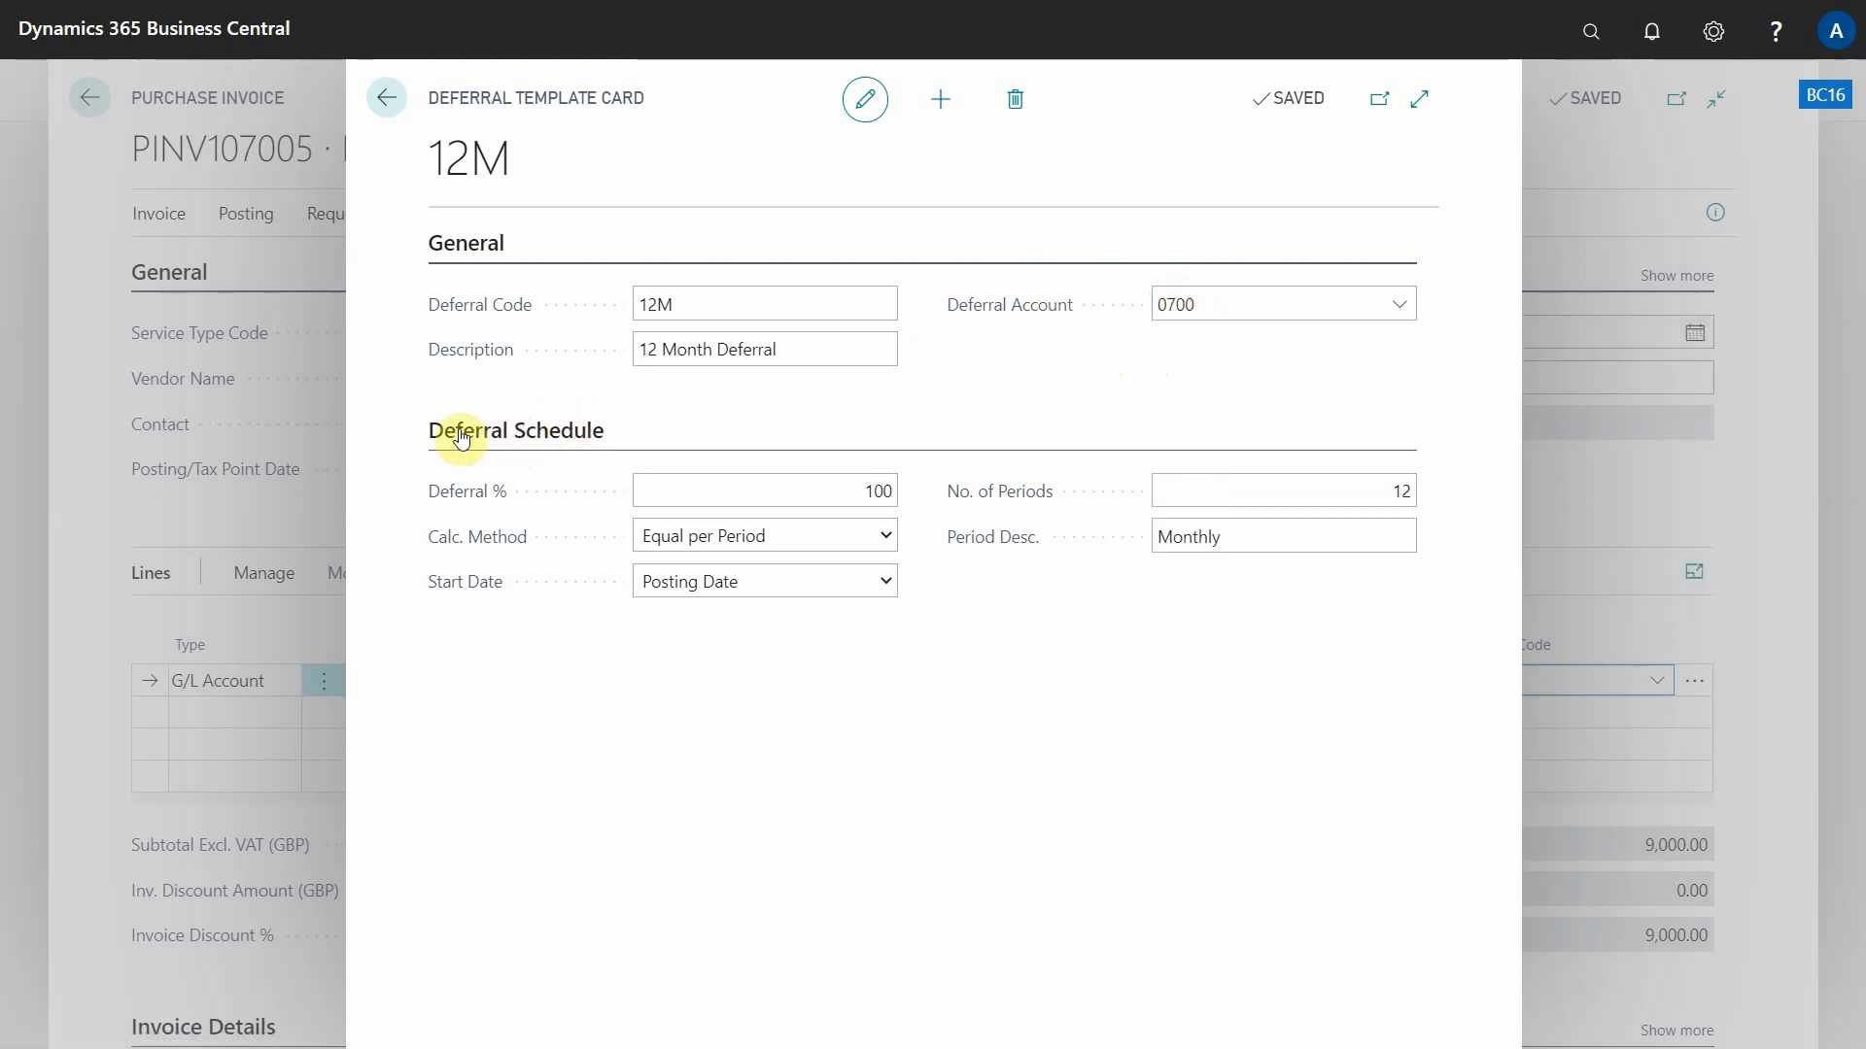
Step: Compare the template's description with its number of periods and deferral percentage
{"action": "left_click", "coordinate": [673, 482]}
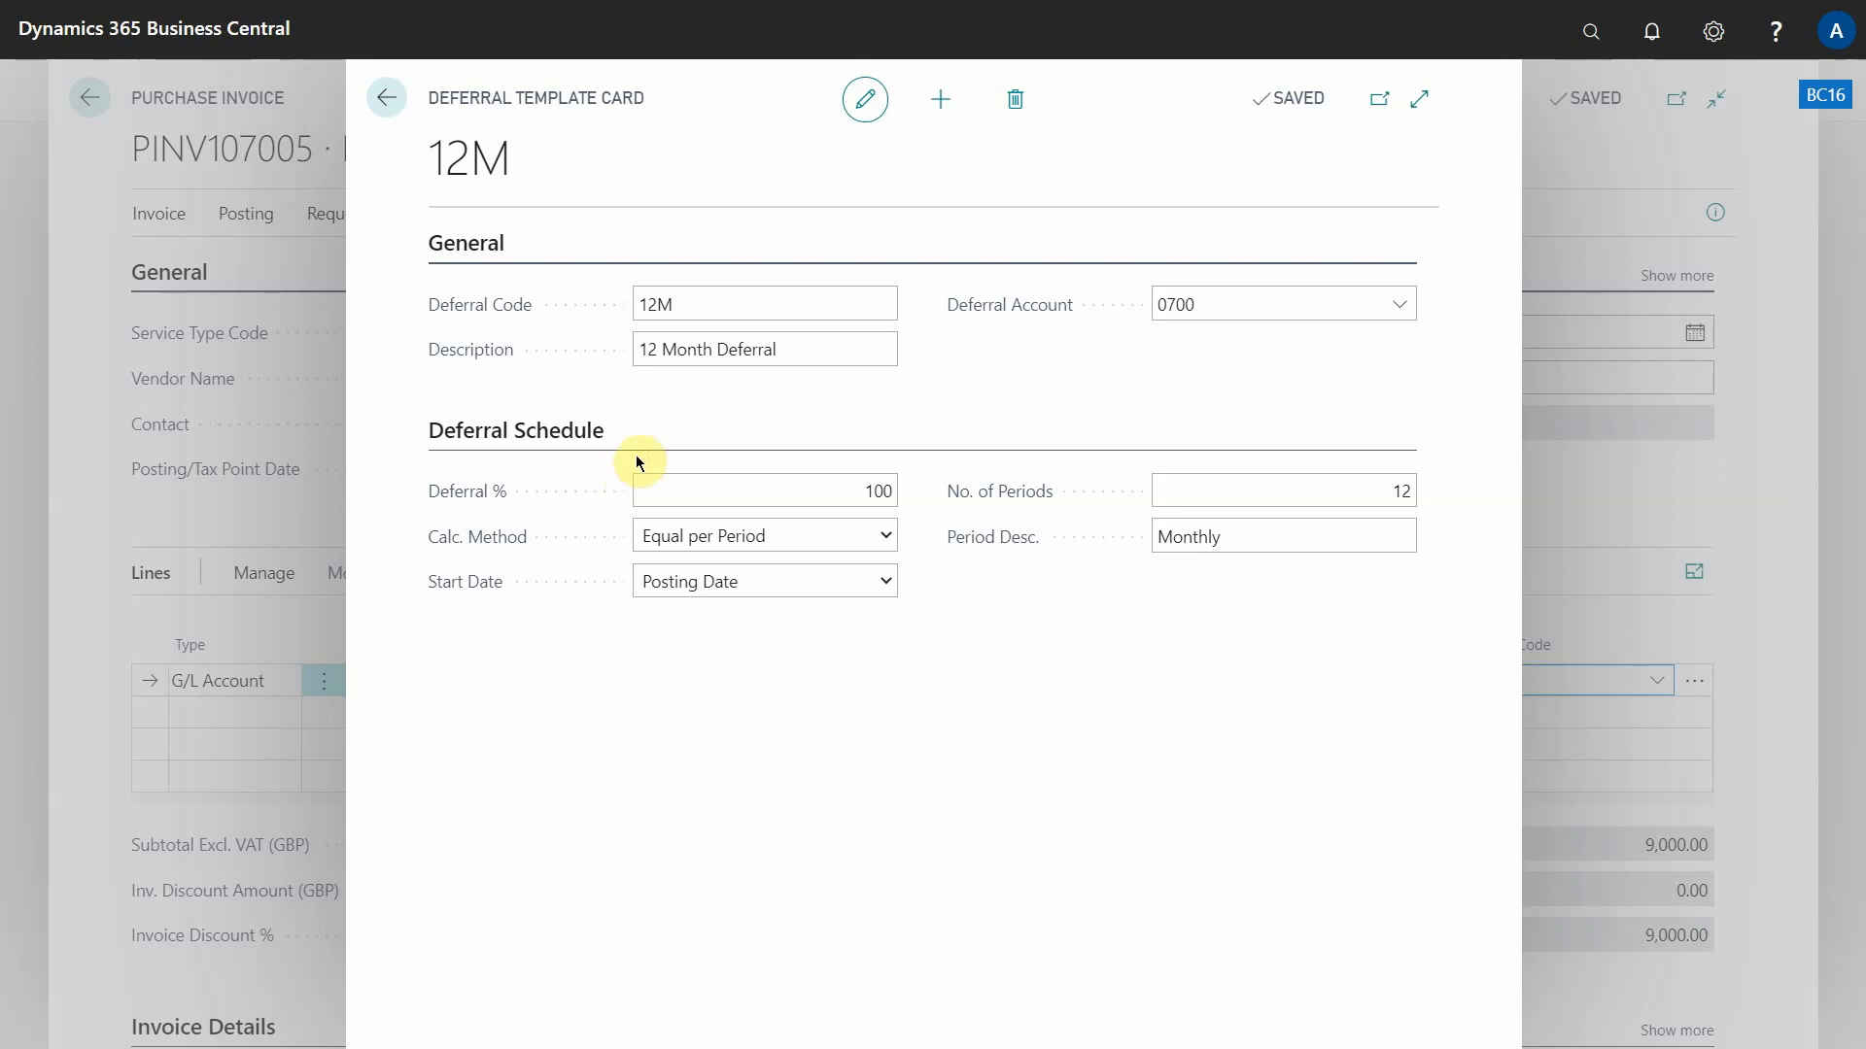
{"action": "left_click", "coordinate": [651, 352]}
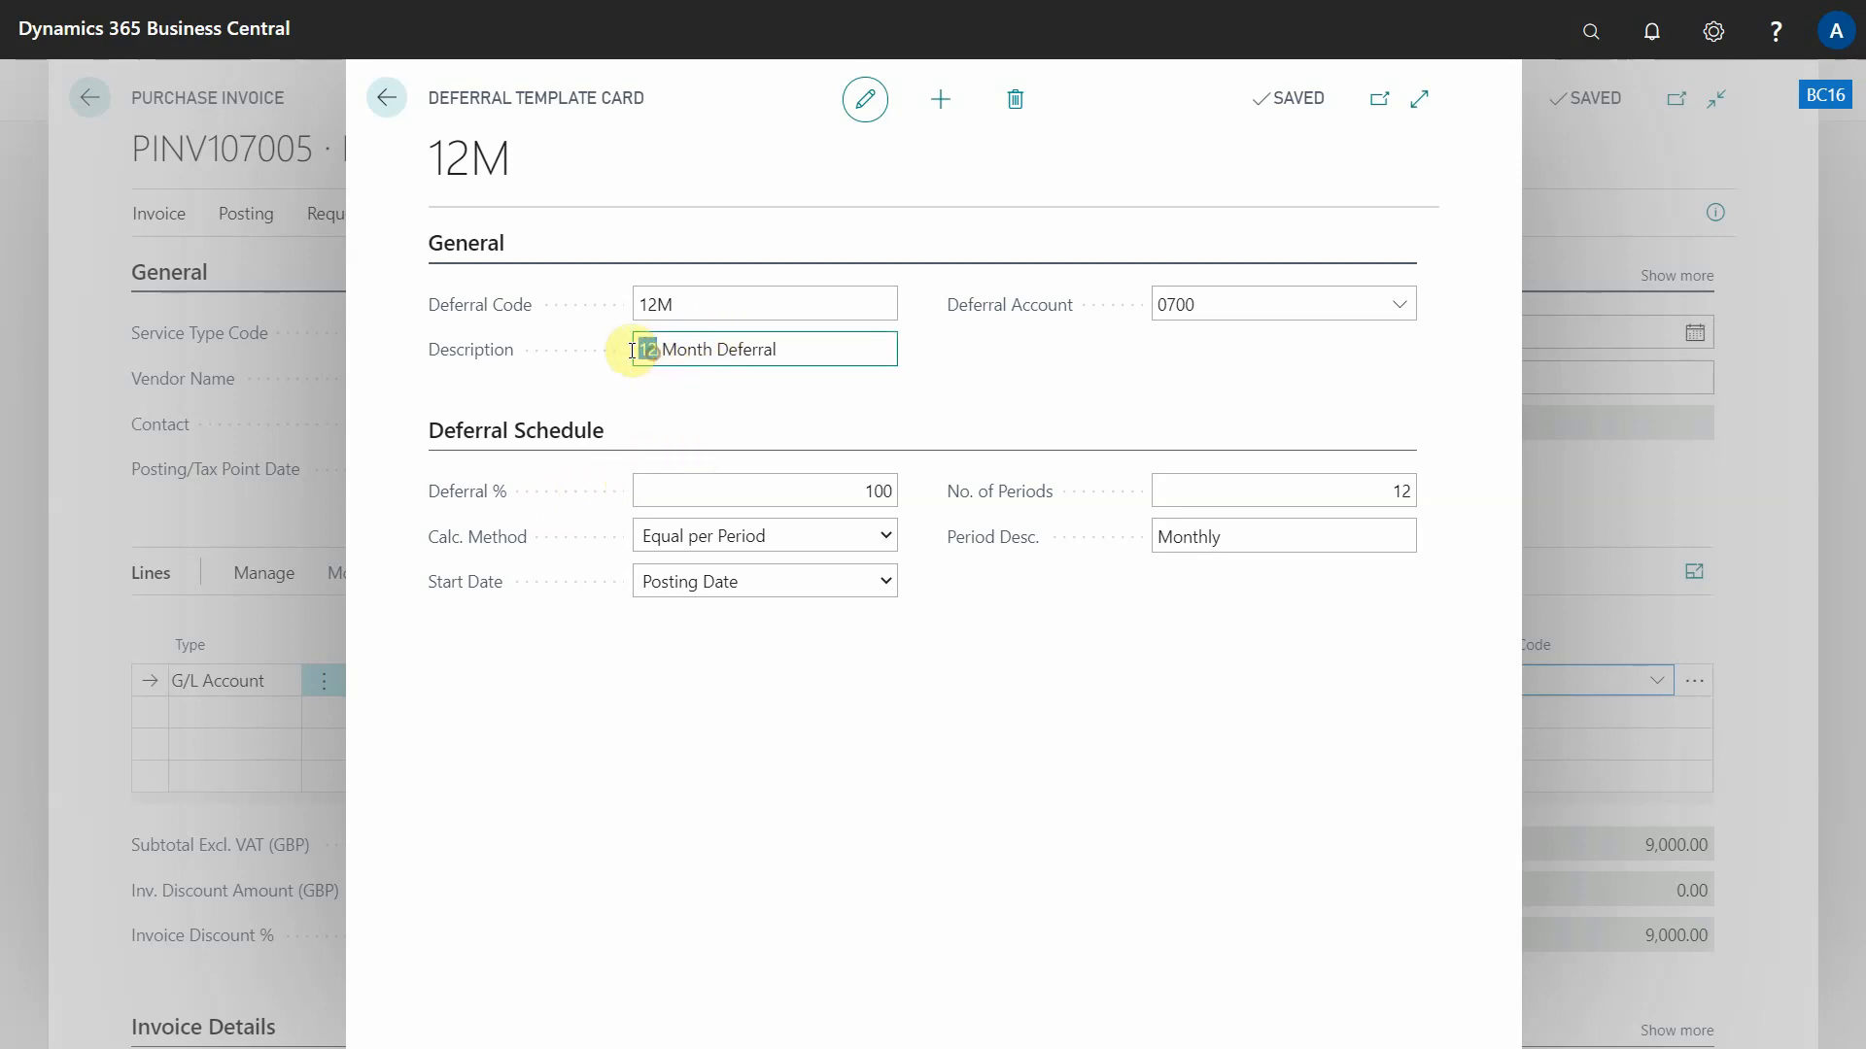
{"action": "left_click", "coordinate": [1331, 495]}
{"action": "left_click", "coordinate": [1381, 490]}
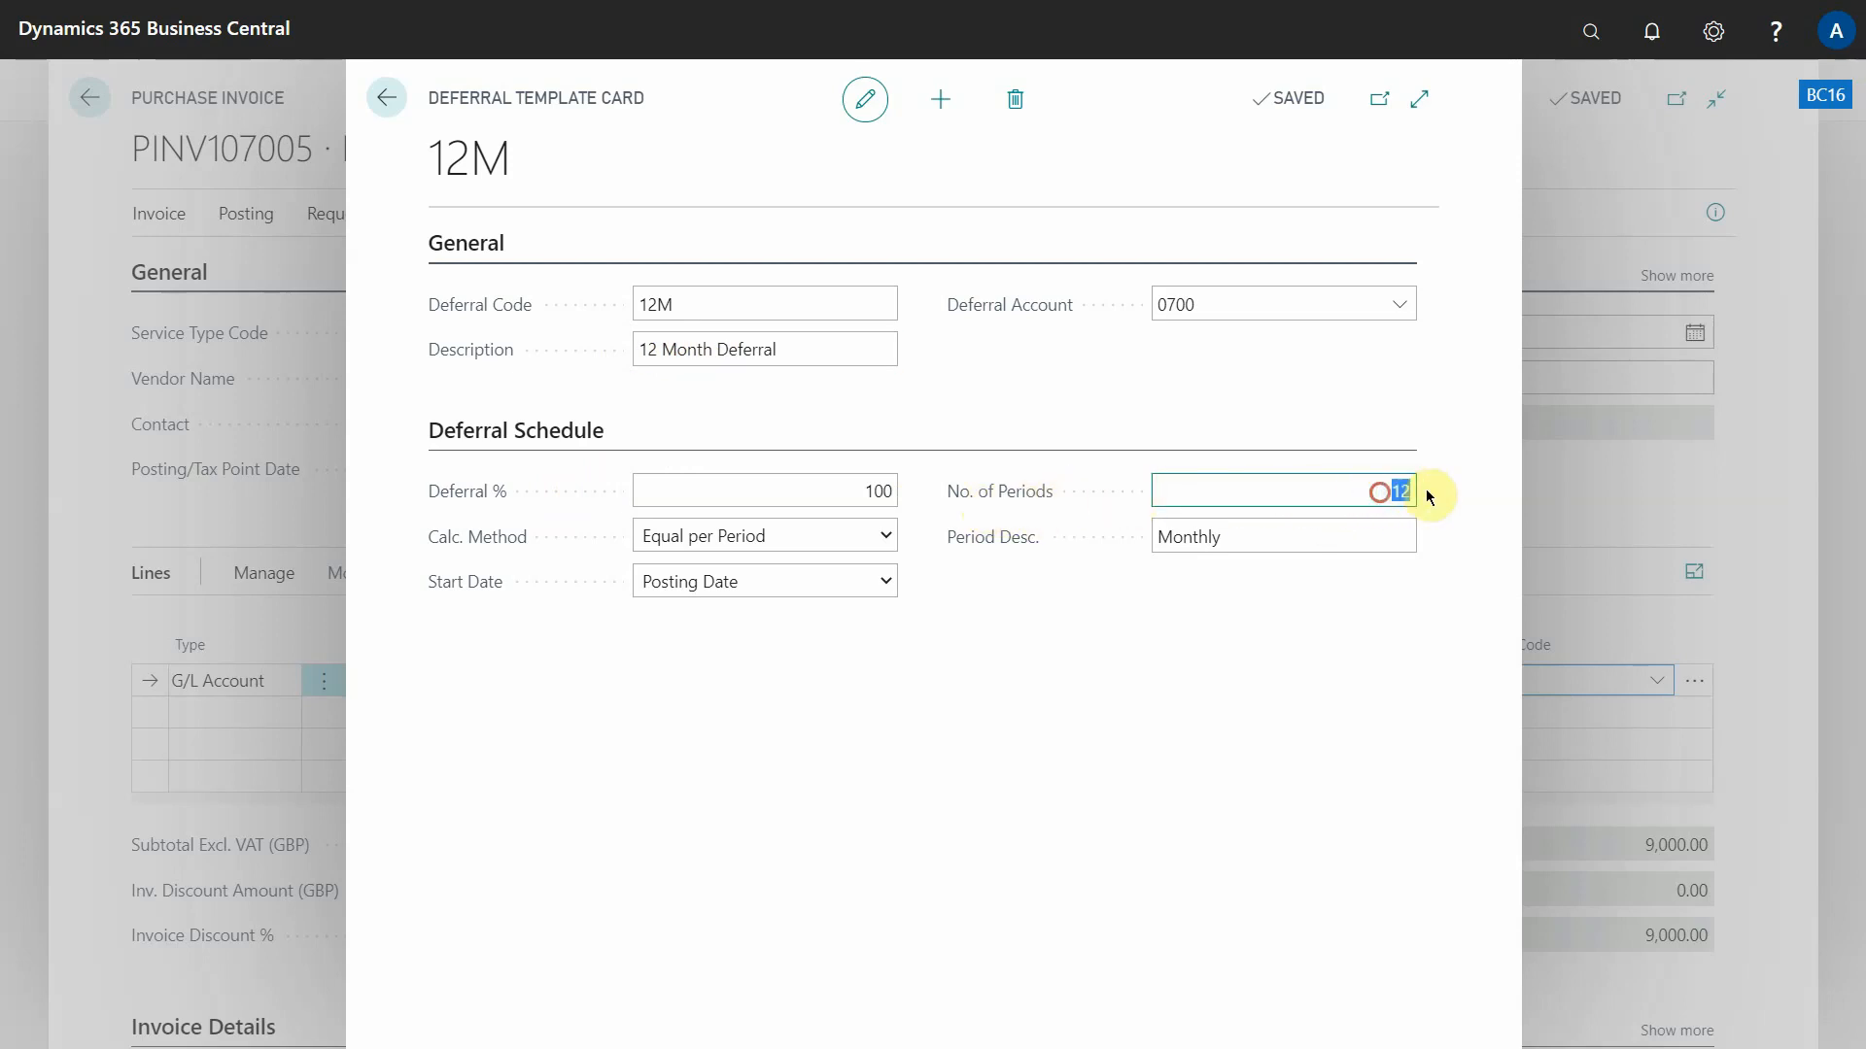
{"action": "double_click", "coordinate": [1425, 488]}
{"action": "left_click", "coordinate": [740, 493]}
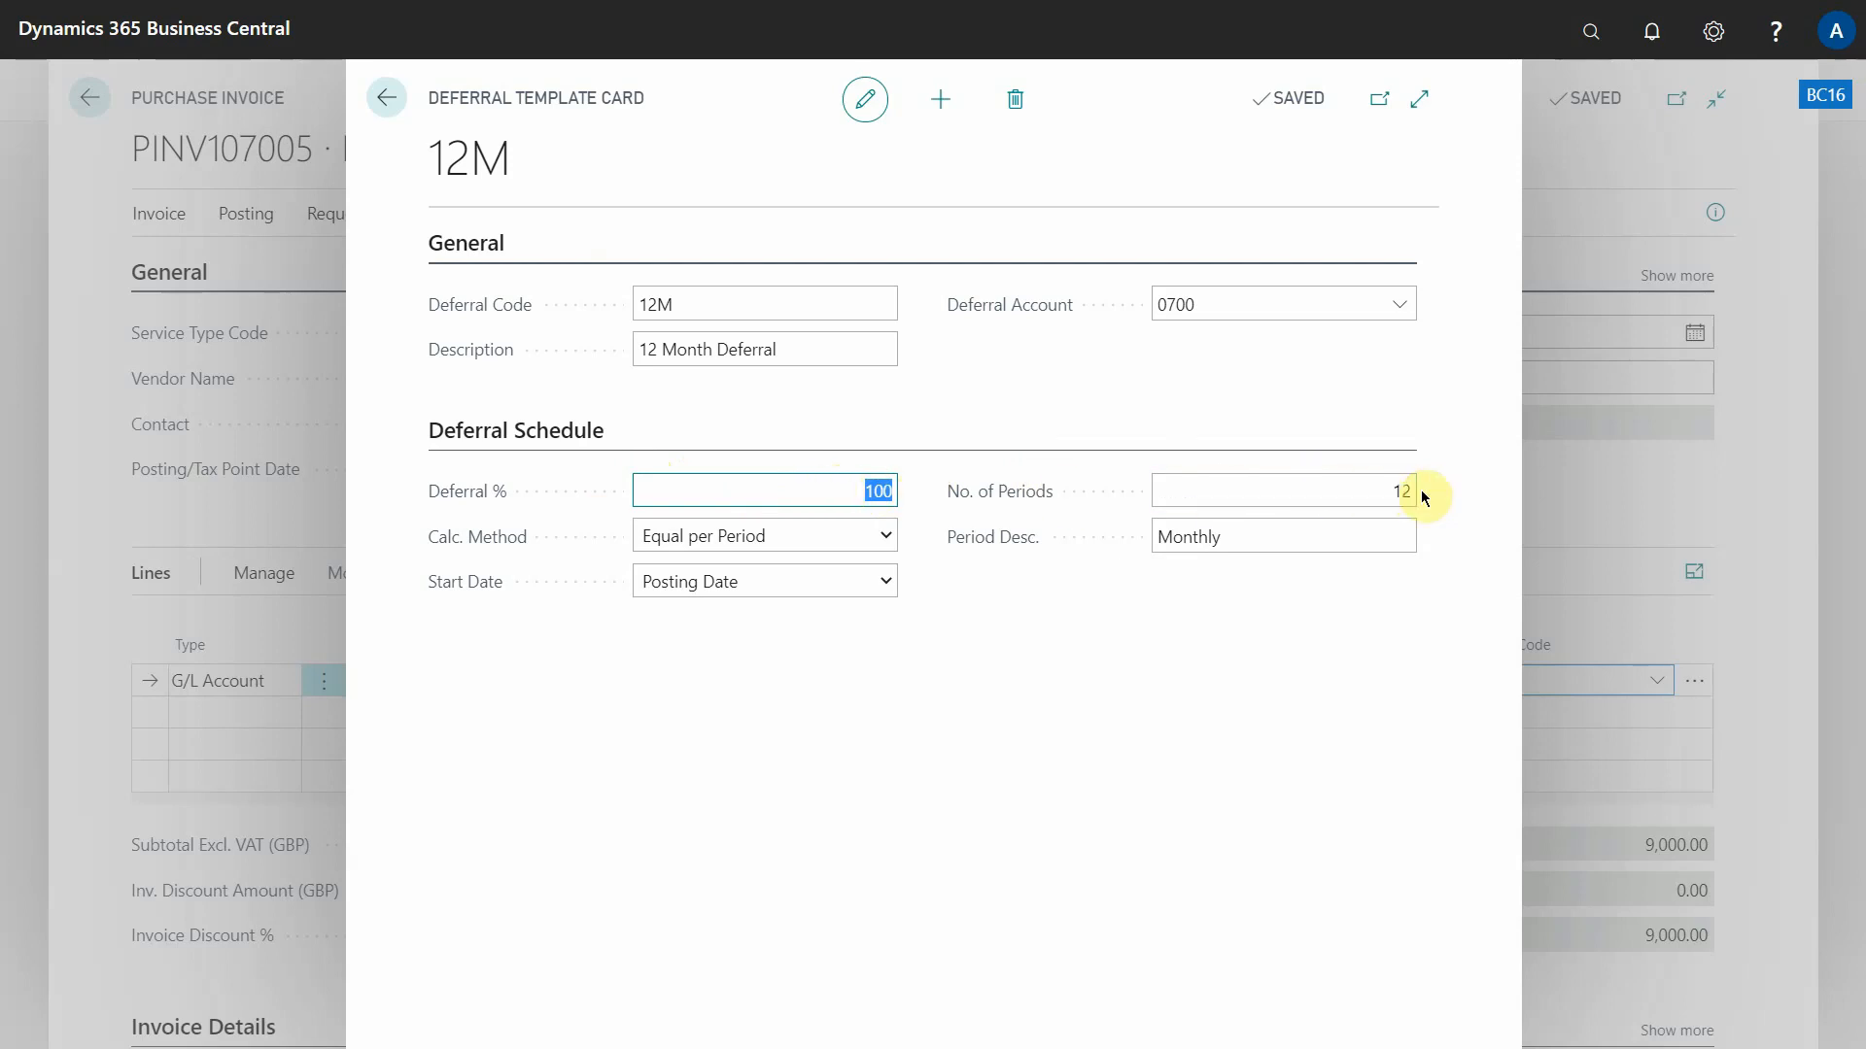
Step: Review the calculation method choices, set the deferral schedule's Start Date to Posting Date, and check the period description
{"action": "left_click", "coordinate": [704, 534]}
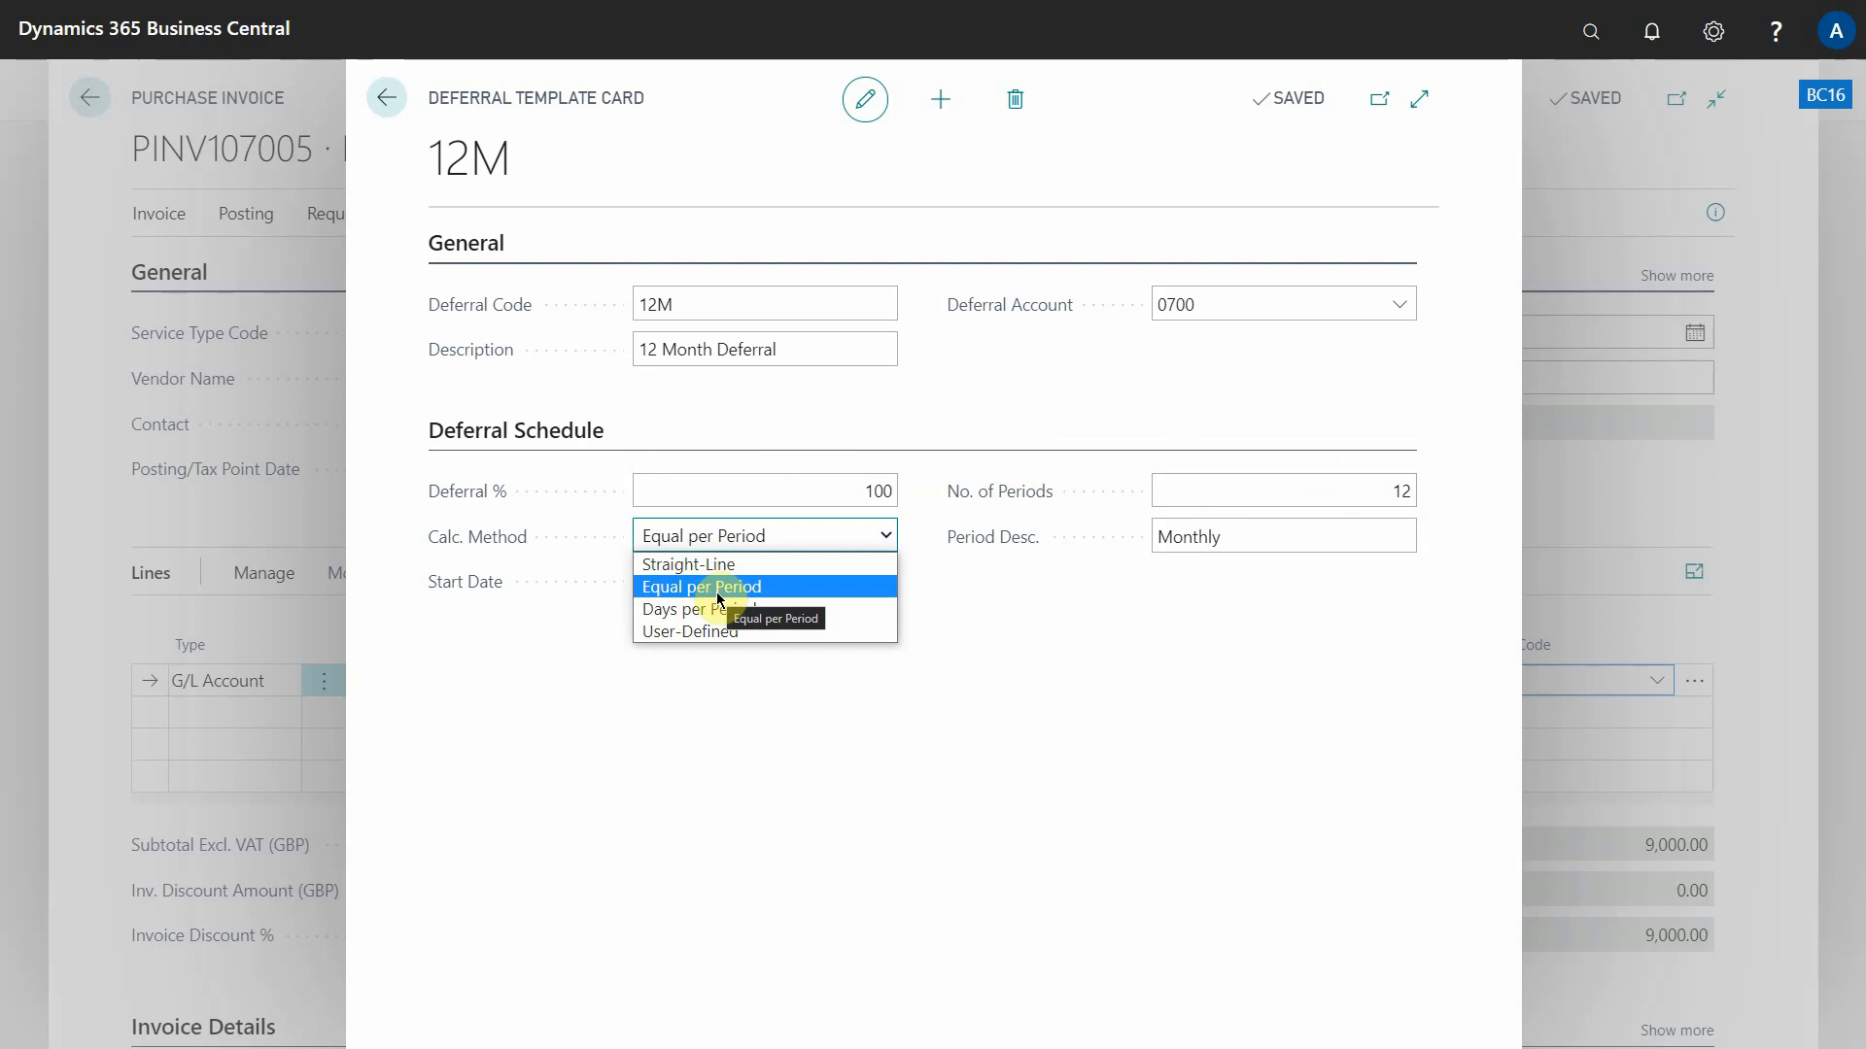
{"action": "left_click", "coordinate": [767, 537]}
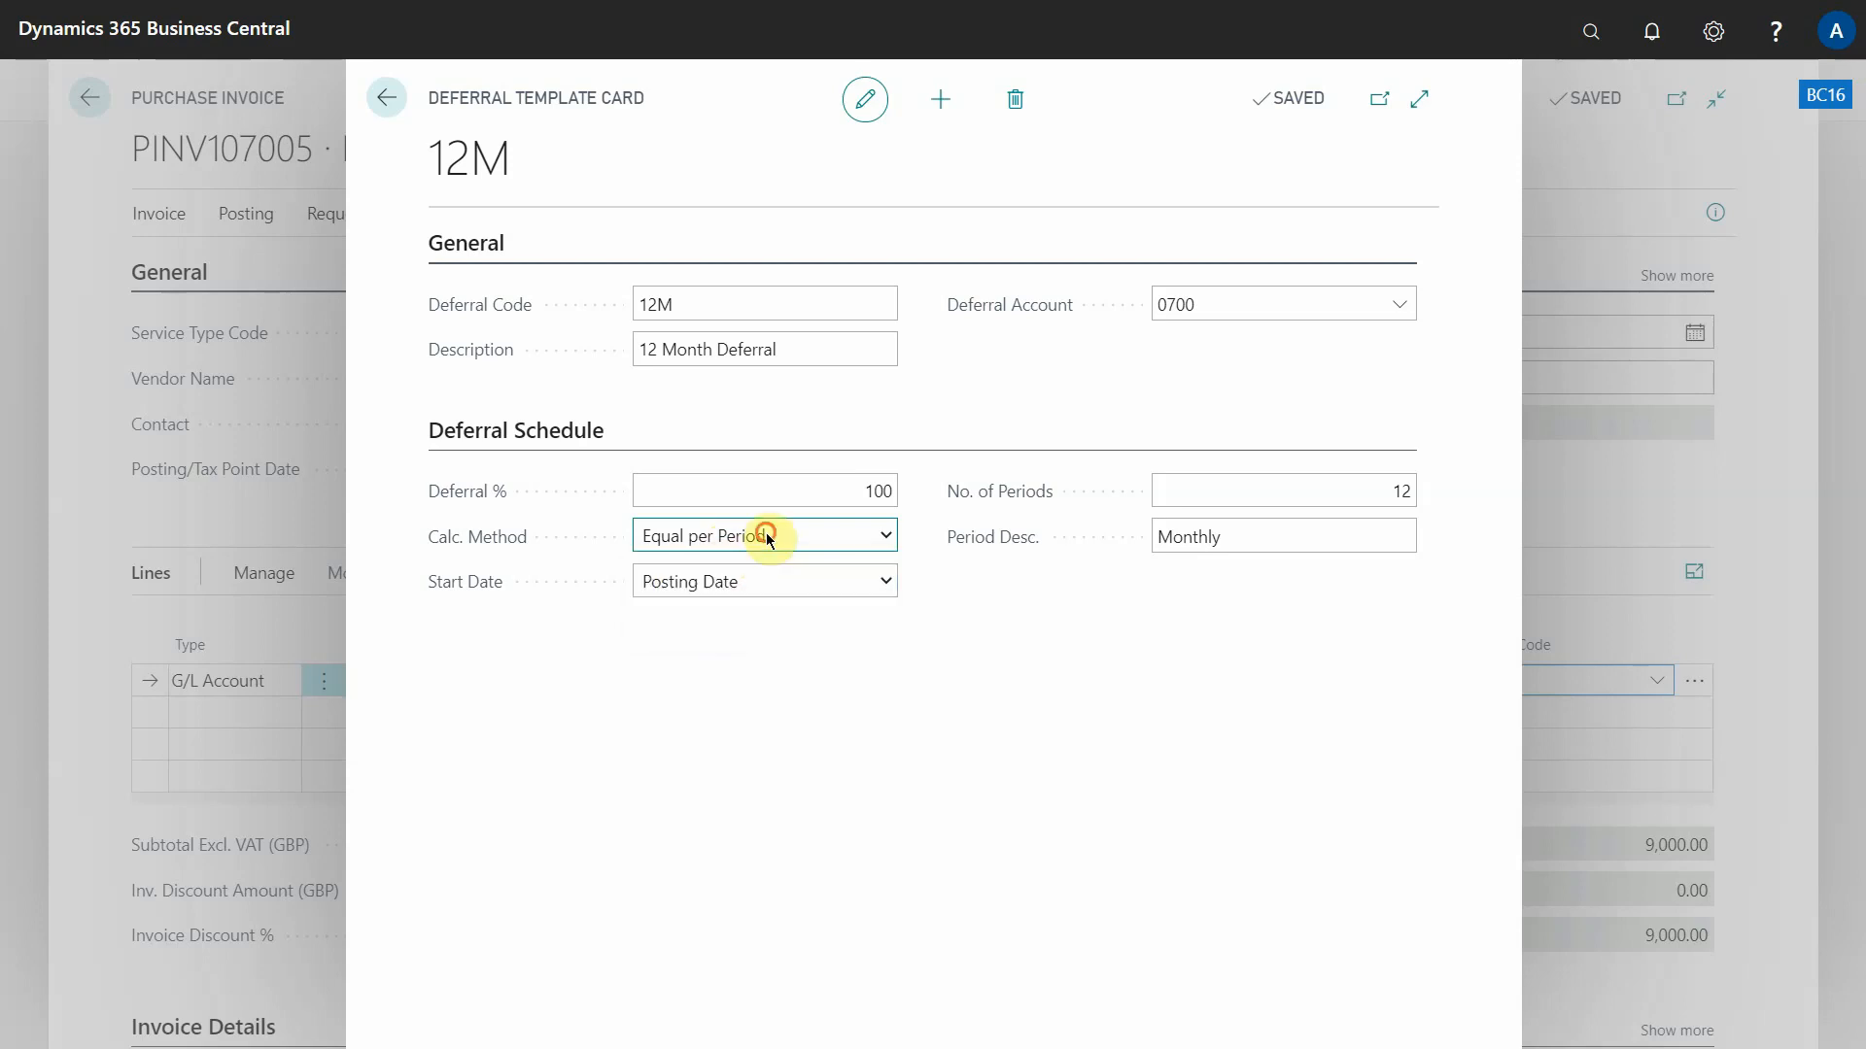
{"action": "left_click", "coordinate": [743, 582]}
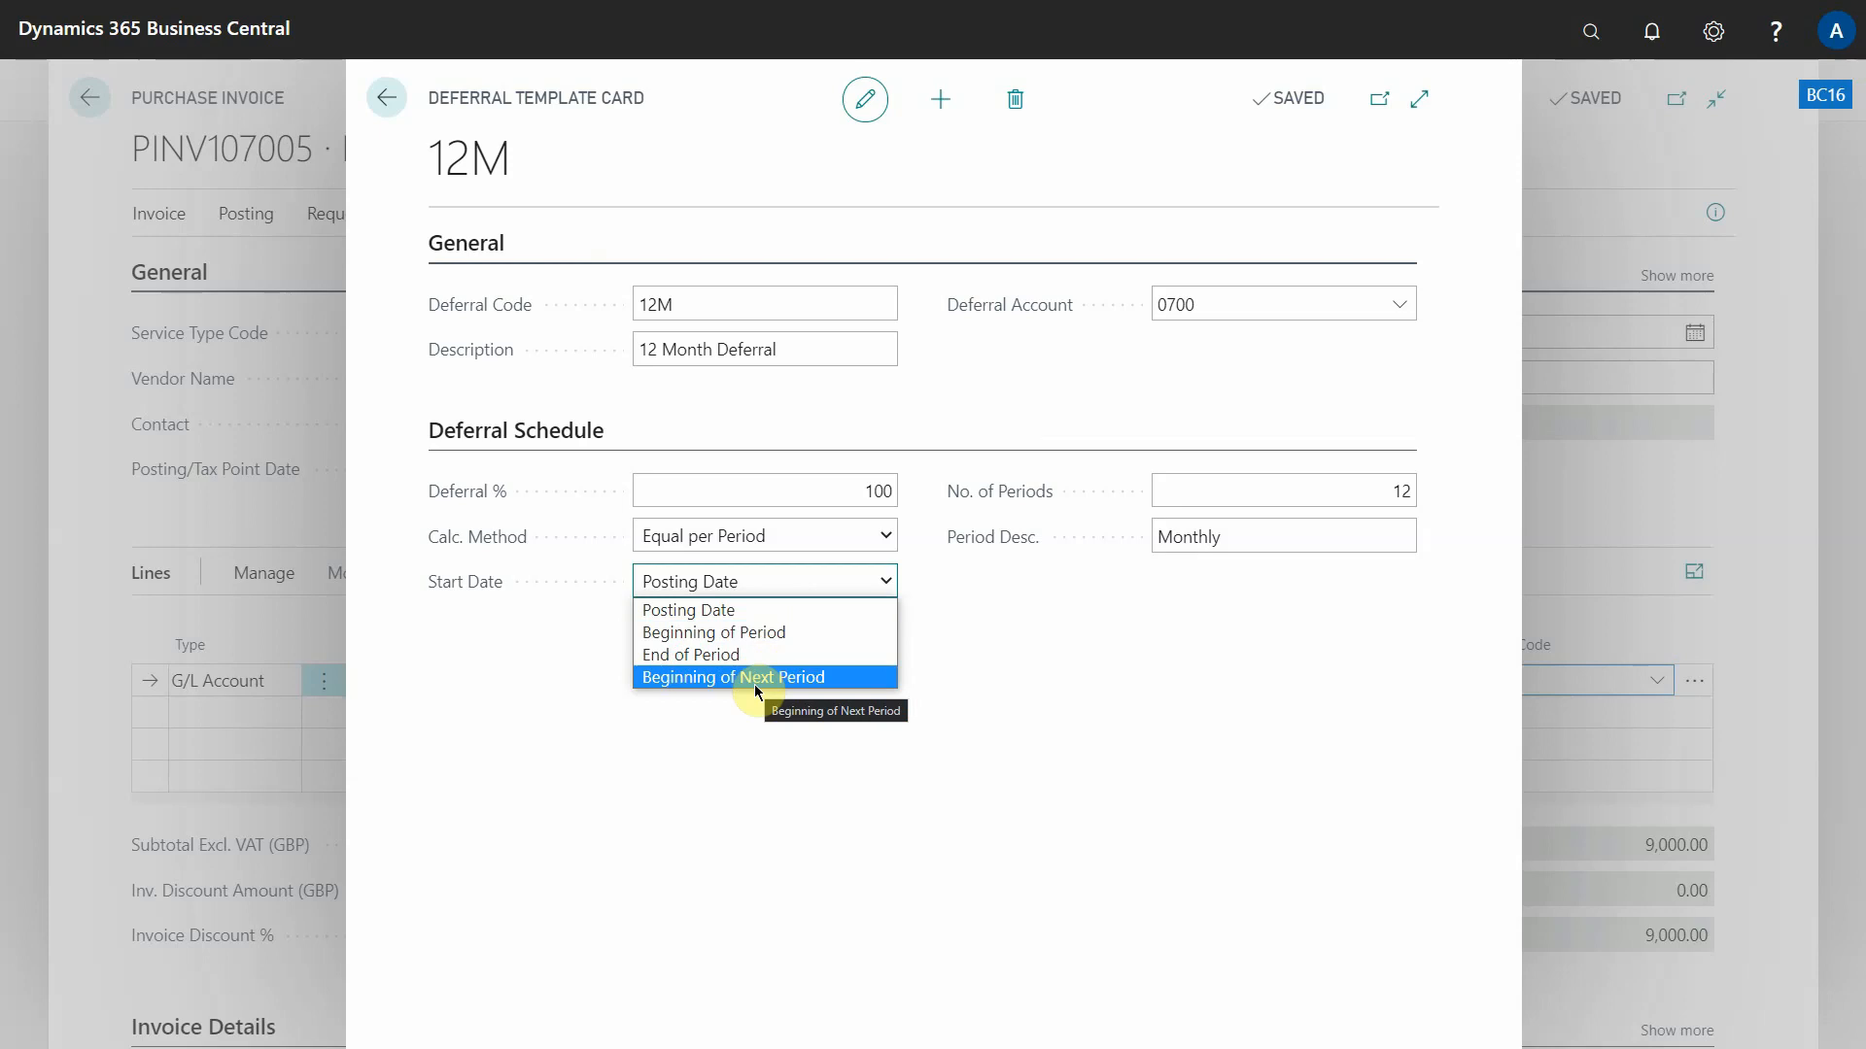
{"action": "left_click", "coordinate": [737, 609]}
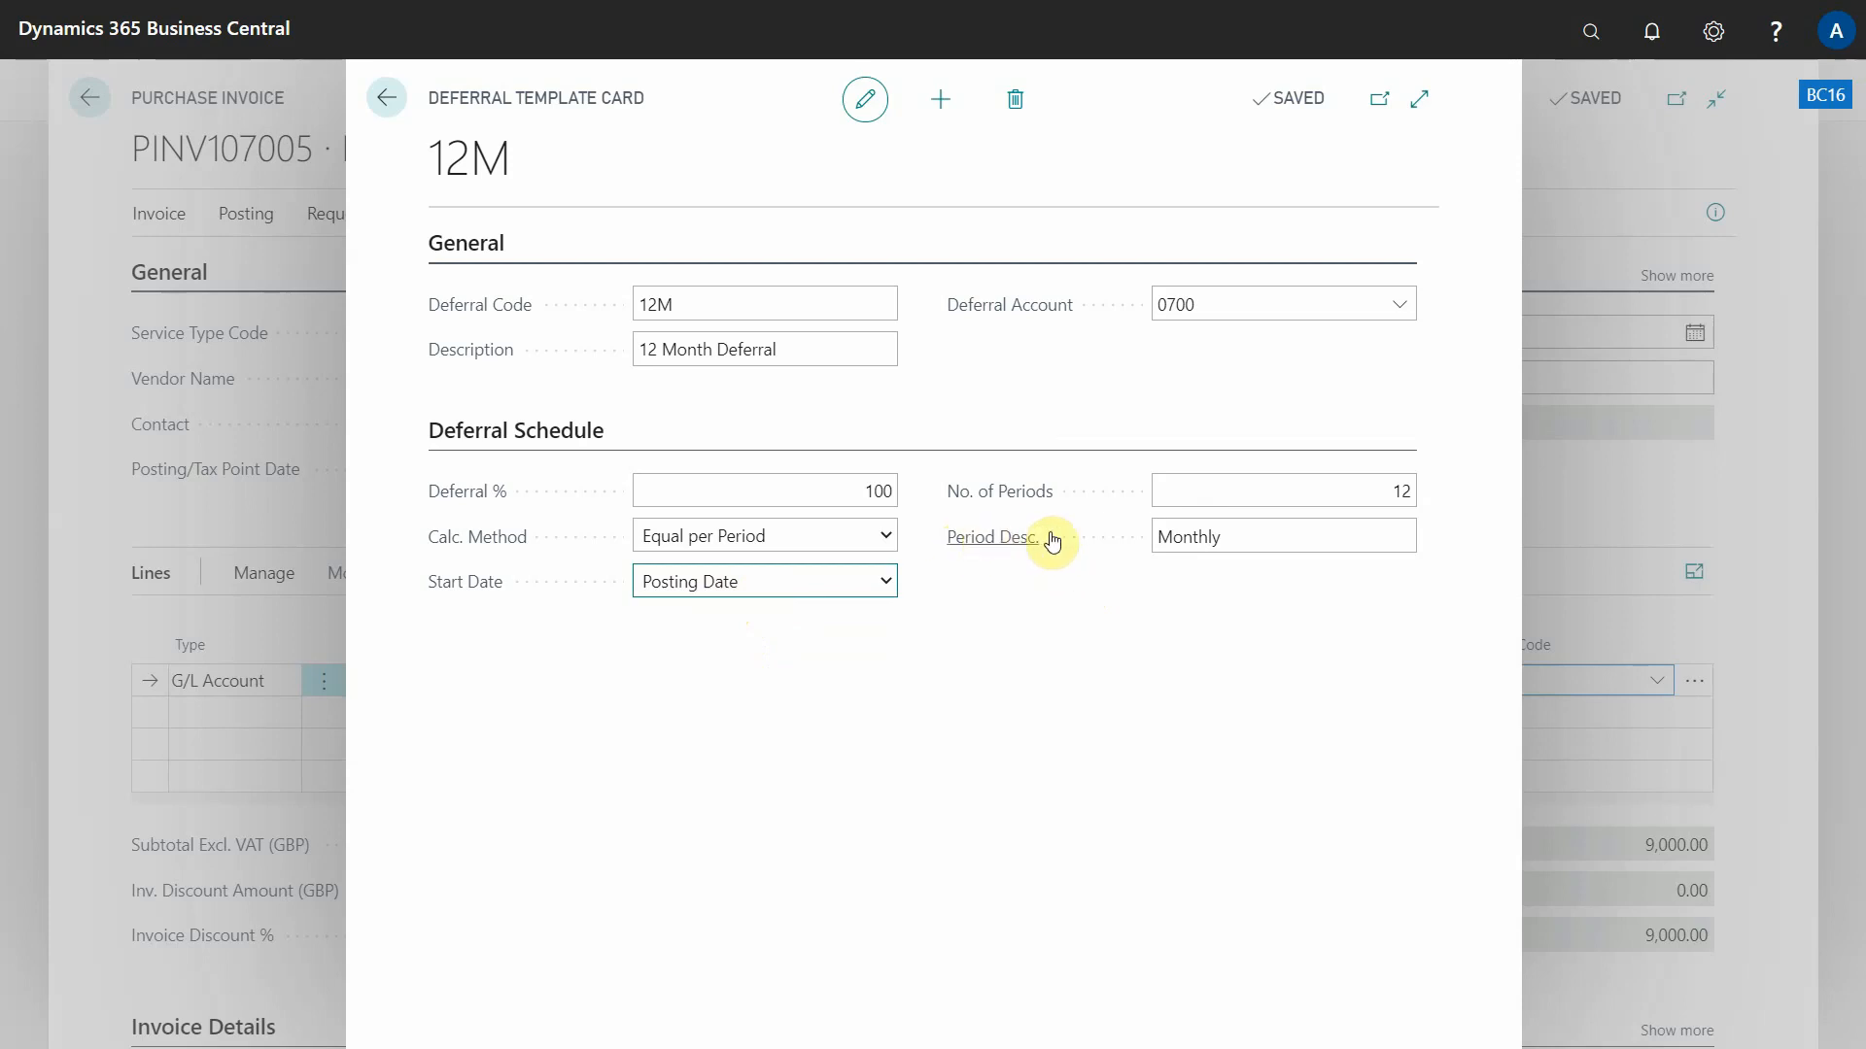
{"action": "left_click", "coordinate": [1250, 544]}
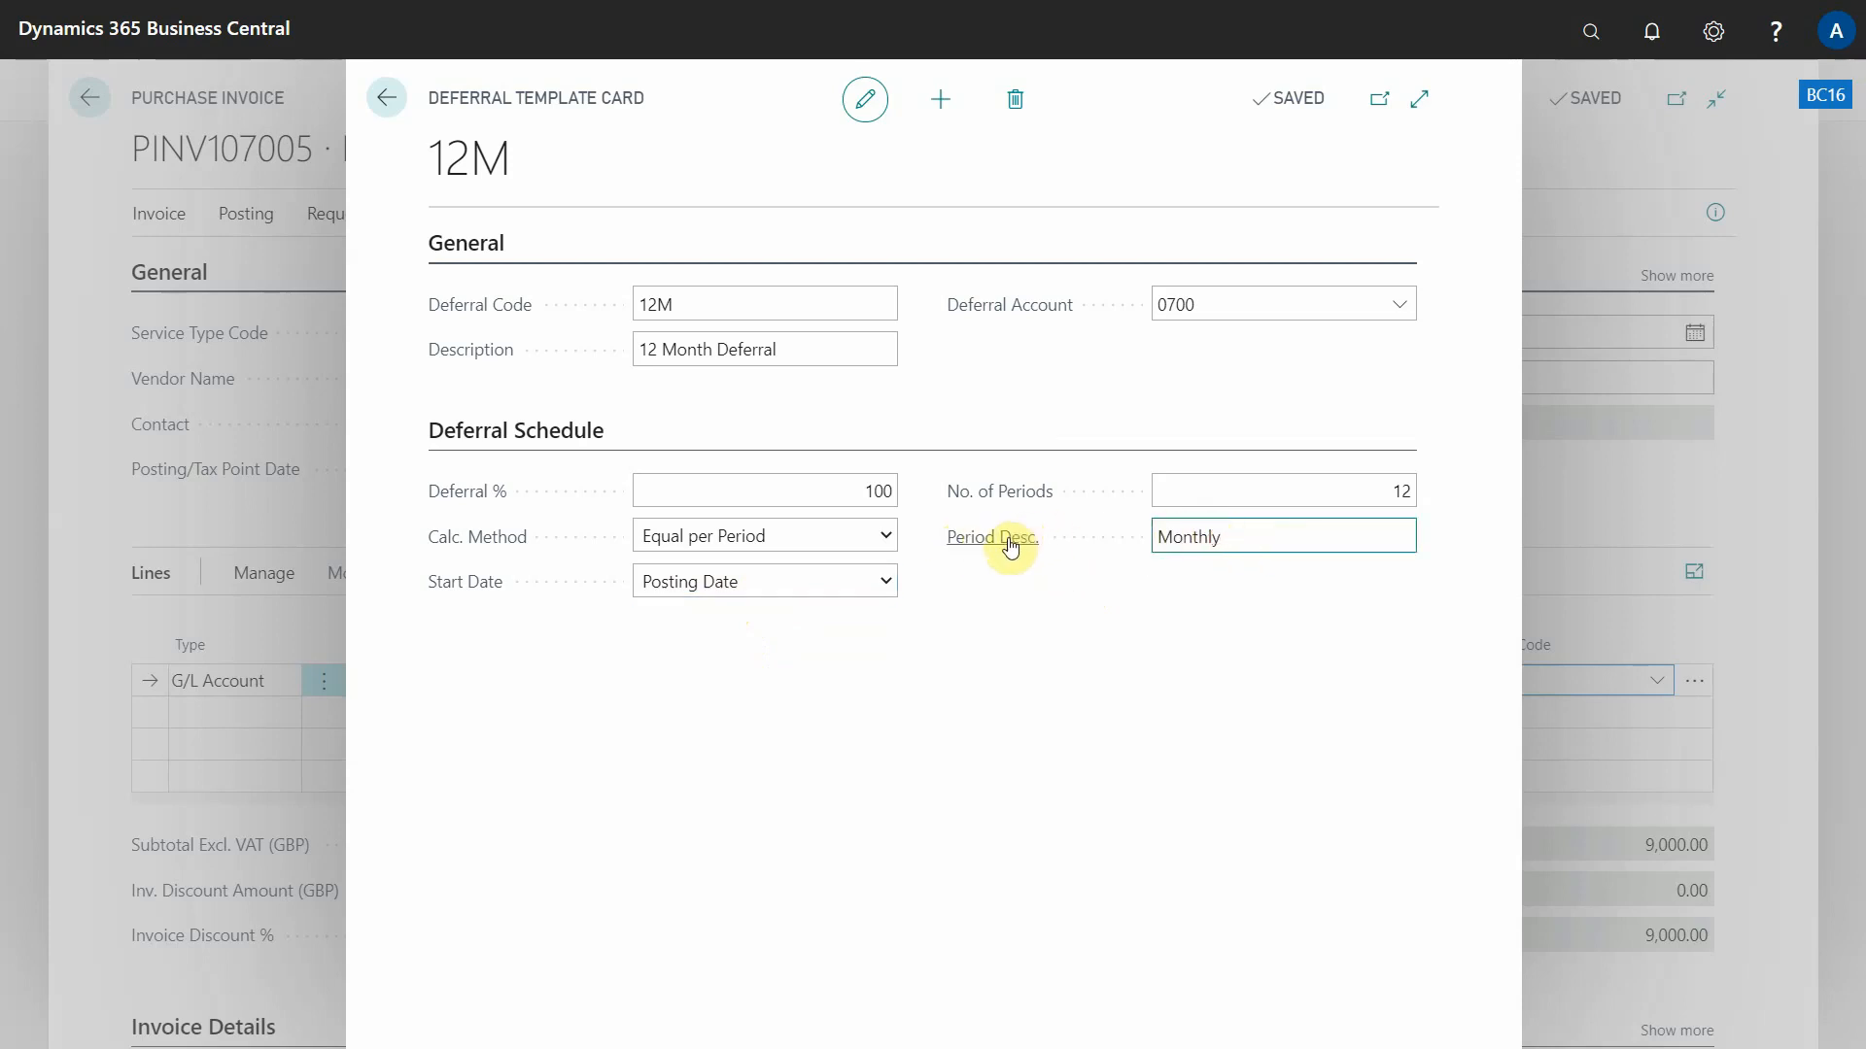
Step: Check the period description, close the template card and assign the 12M deferral code to the Business Rates invoice line
{"action": "mouse_move", "coordinate": [1010, 547]}
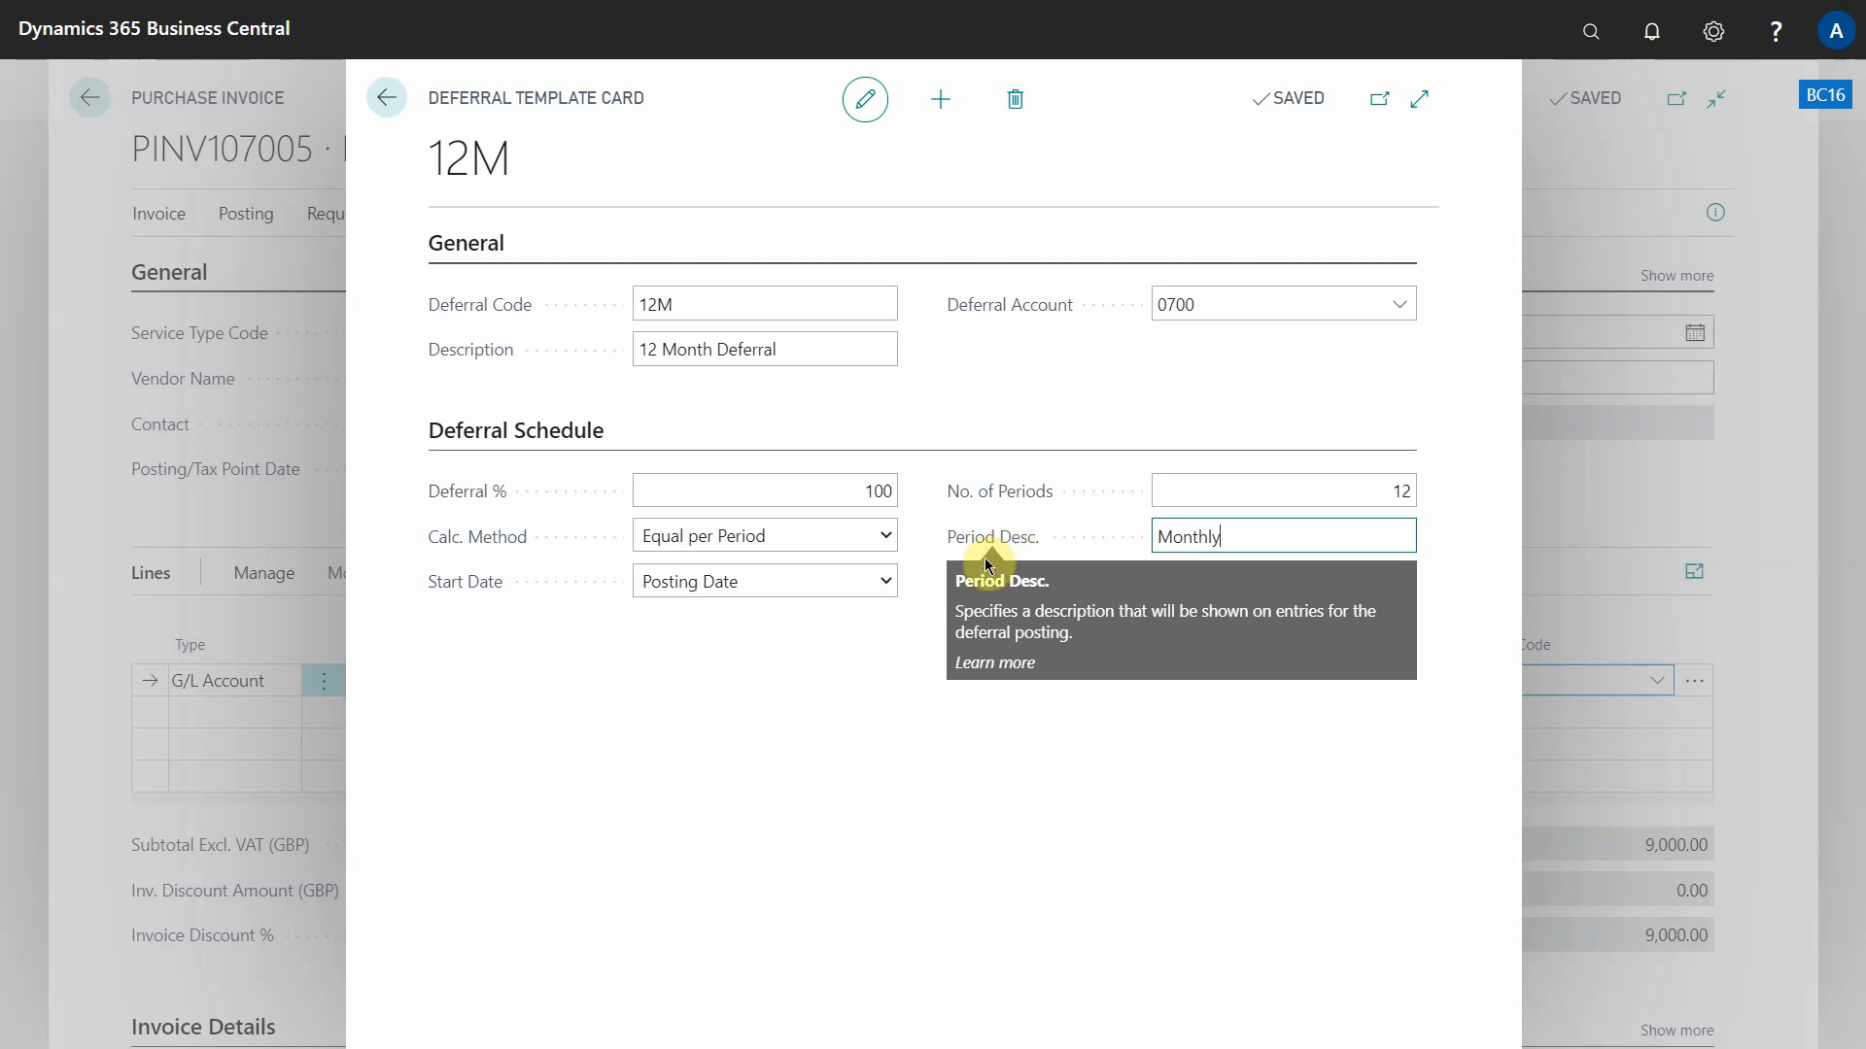
{"action": "left_click", "coordinate": [940, 740]}
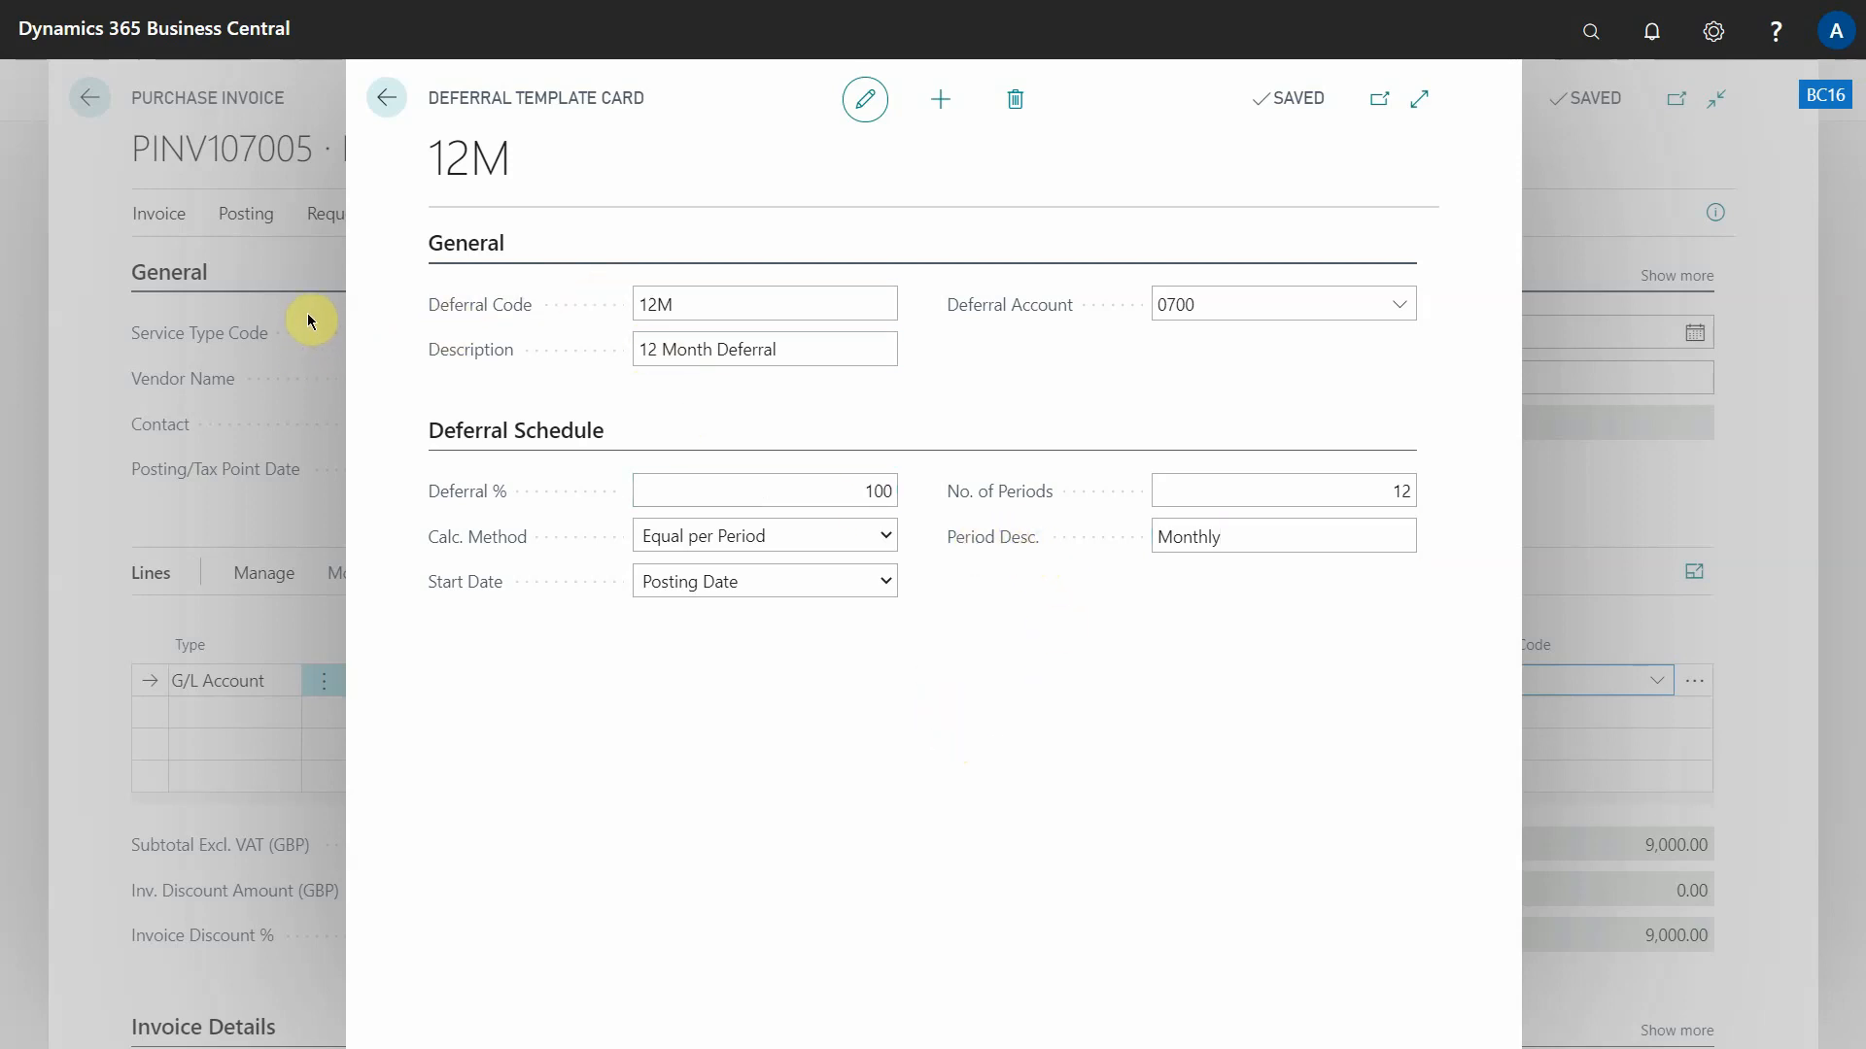
{"action": "left_click", "coordinate": [1572, 465]}
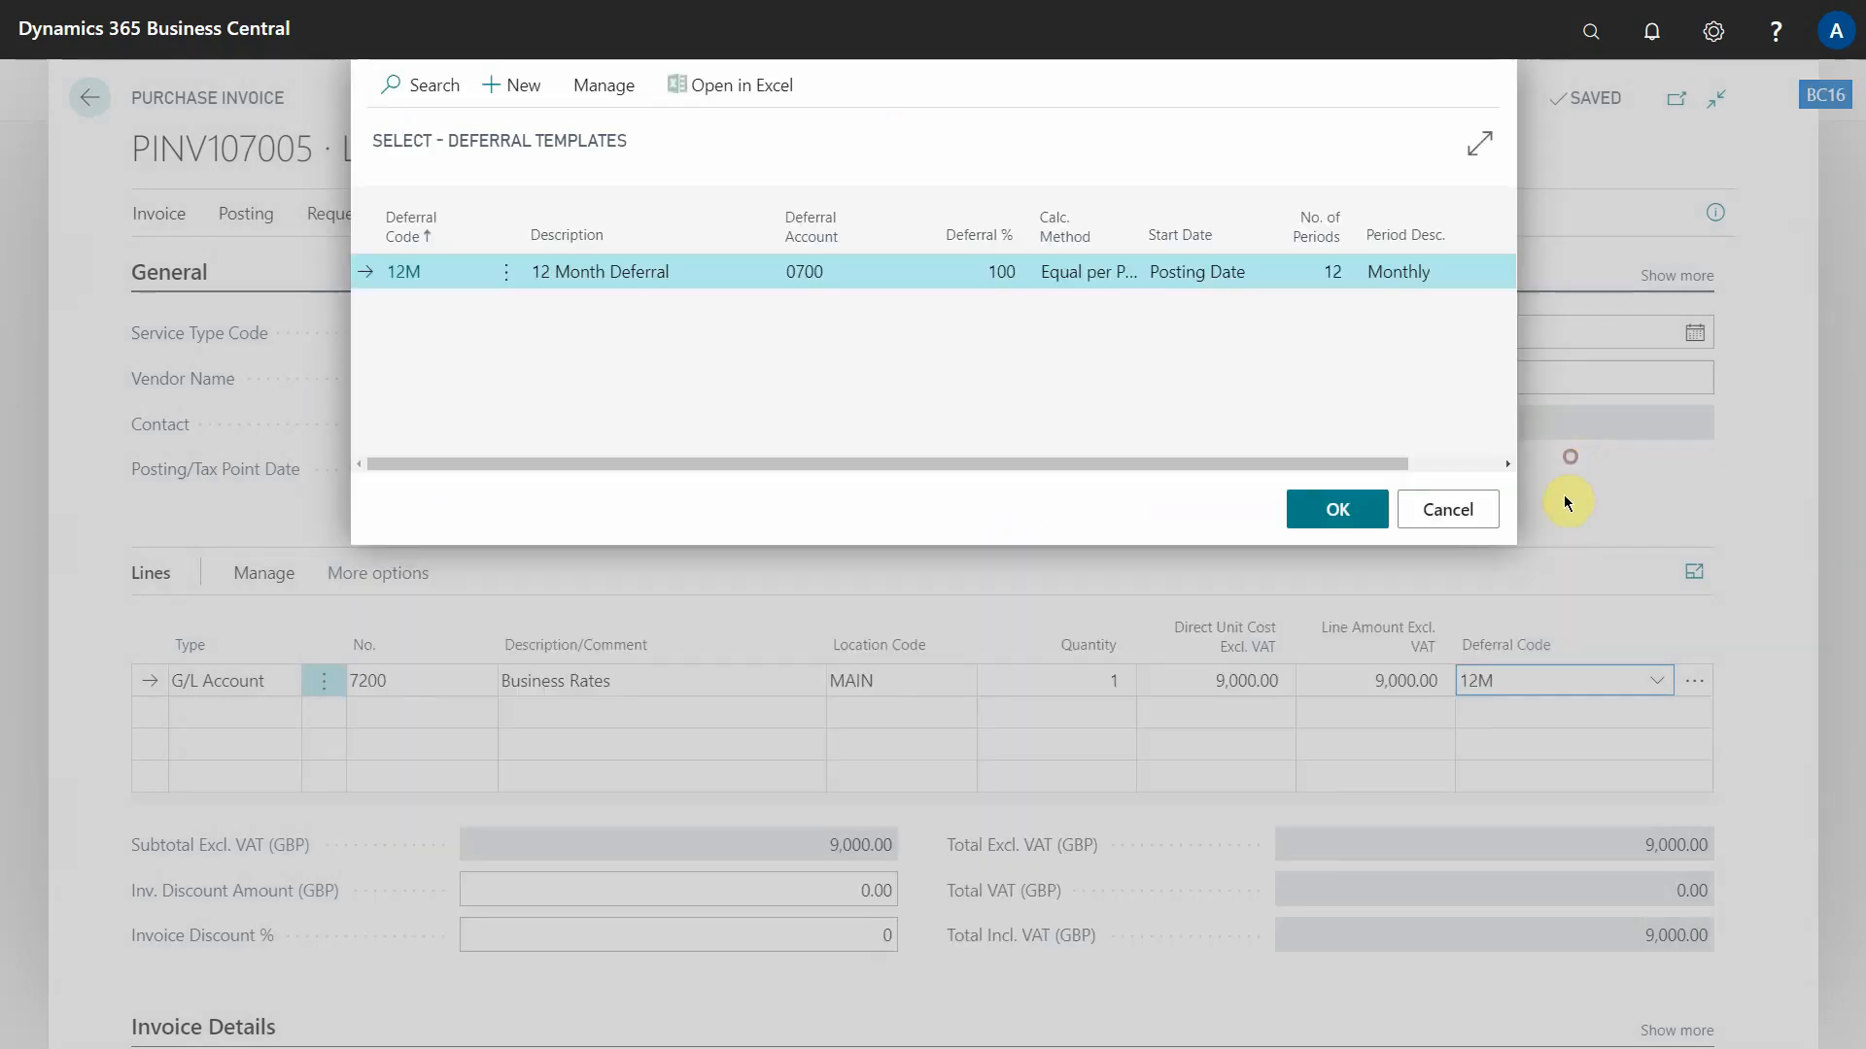
{"action": "left_click", "coordinate": [1350, 523]}
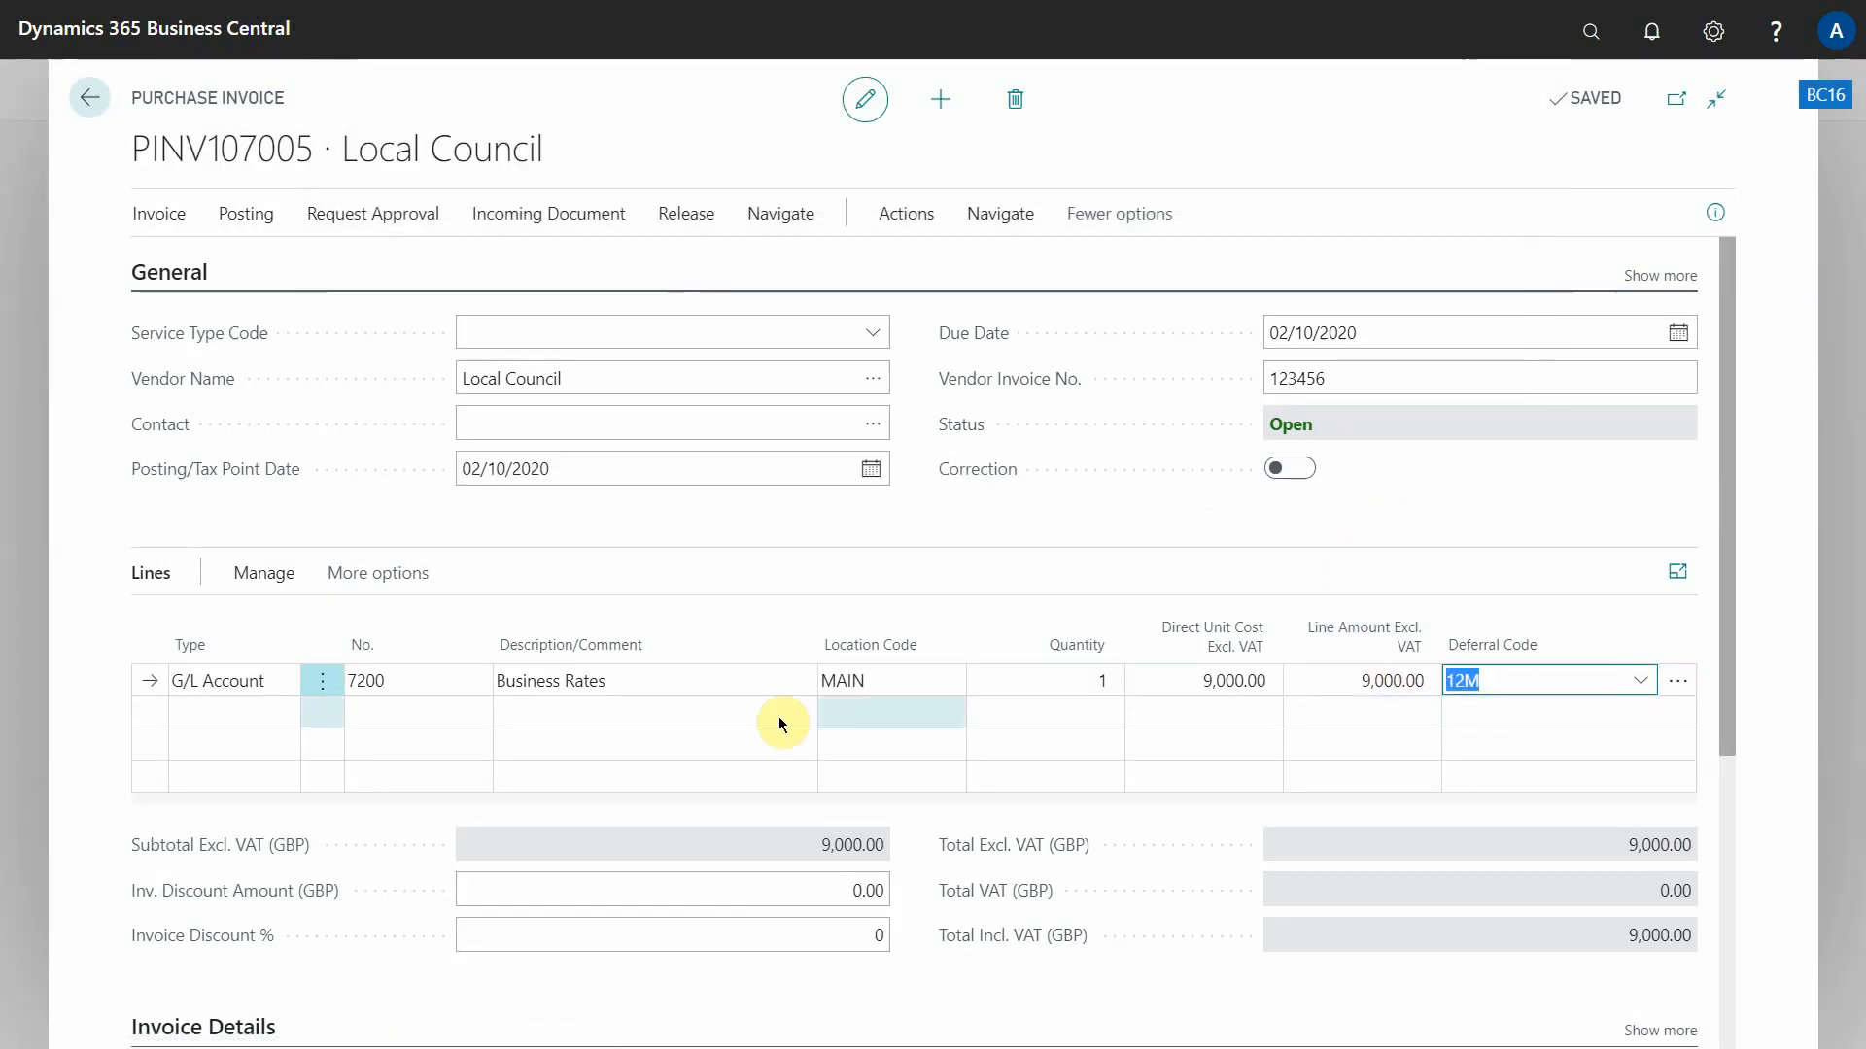
{"action": "left_click", "coordinate": [1642, 681]}
{"action": "left_click", "coordinate": [1078, 775]}
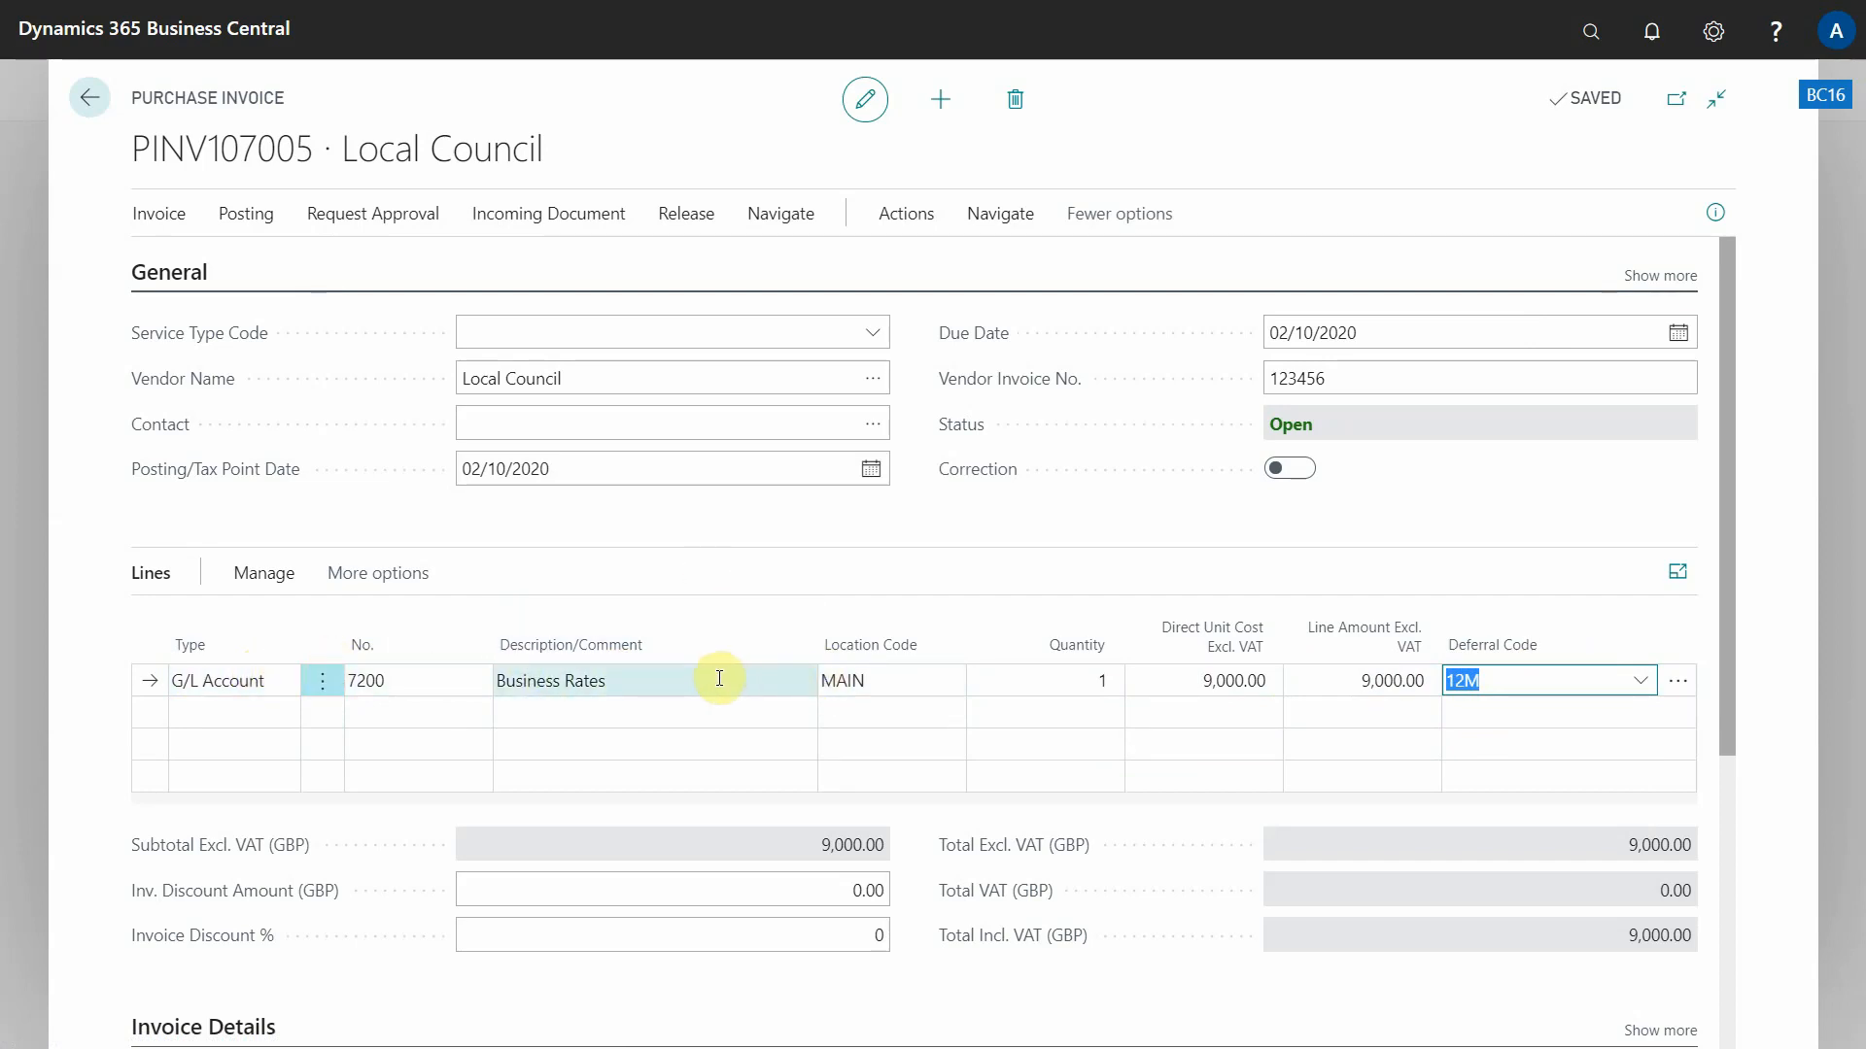
Step: Preview the invoice's posting and review its G/L entries from the first posting date to the last
{"action": "left_click", "coordinate": [249, 216]}
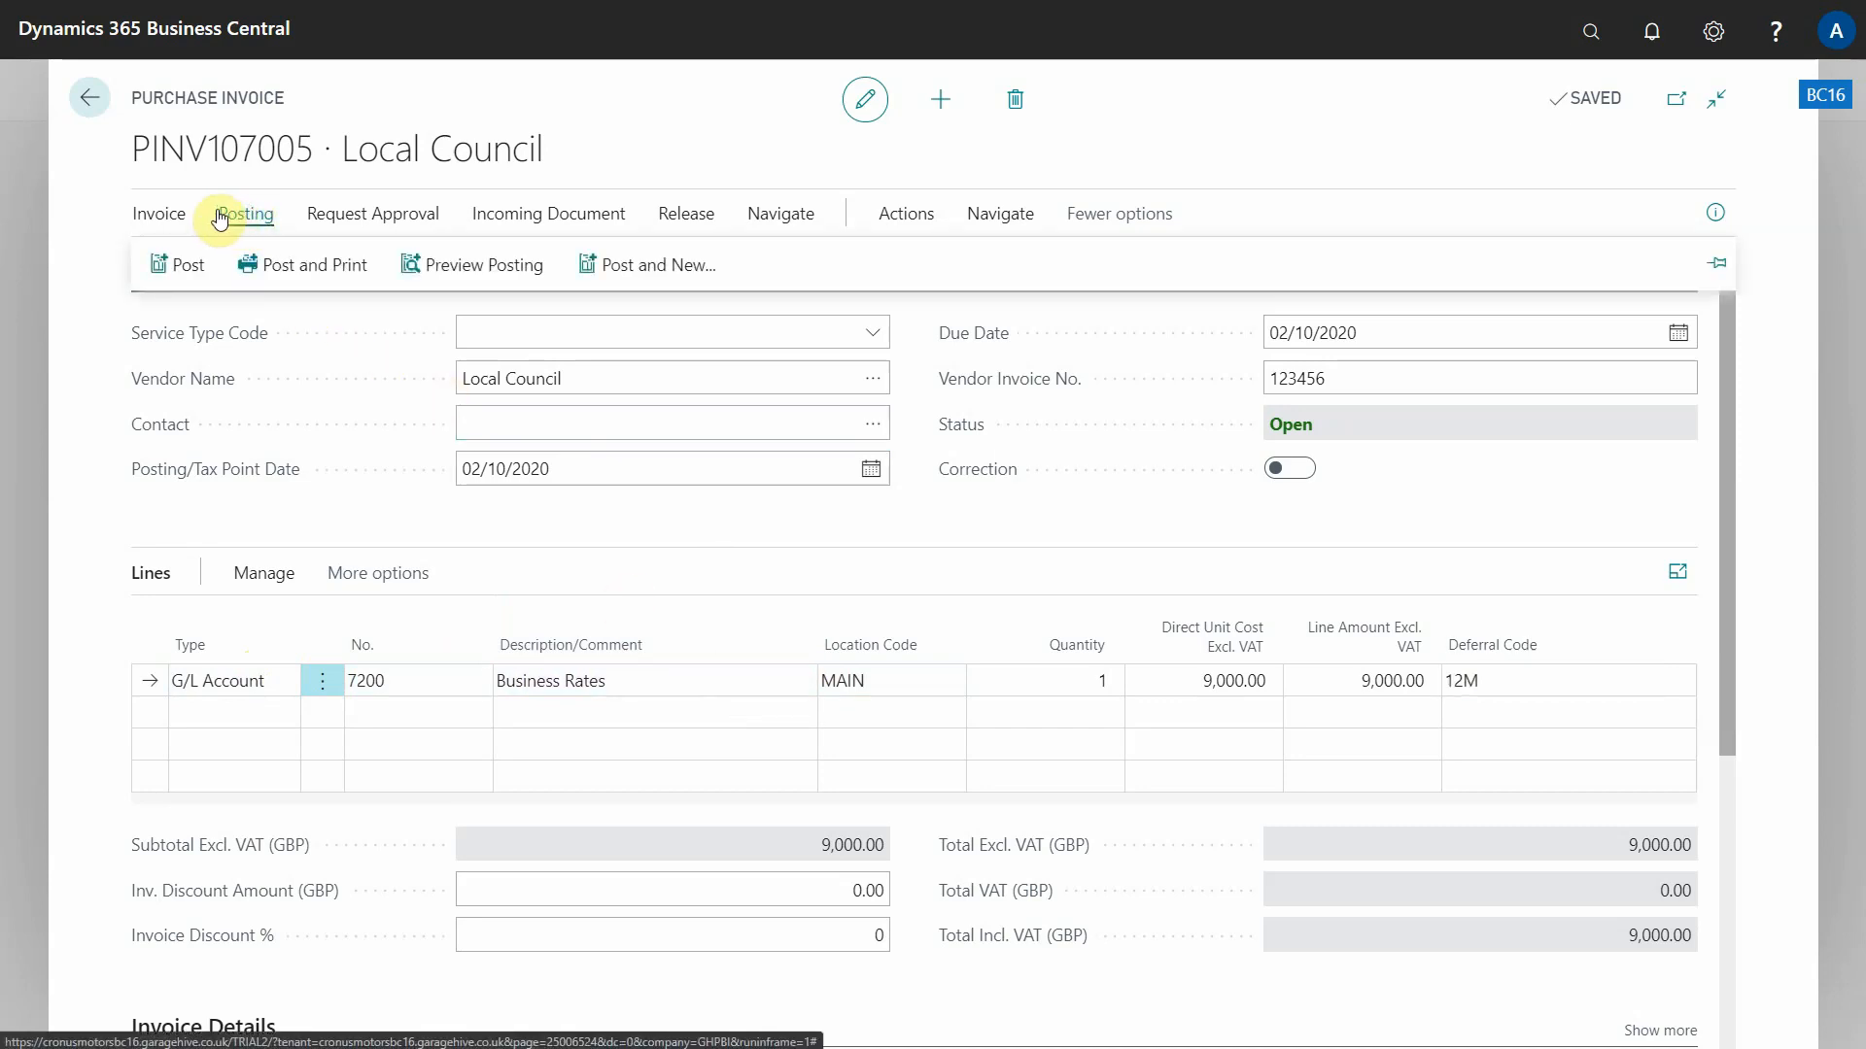
{"action": "left_click", "coordinate": [442, 275]}
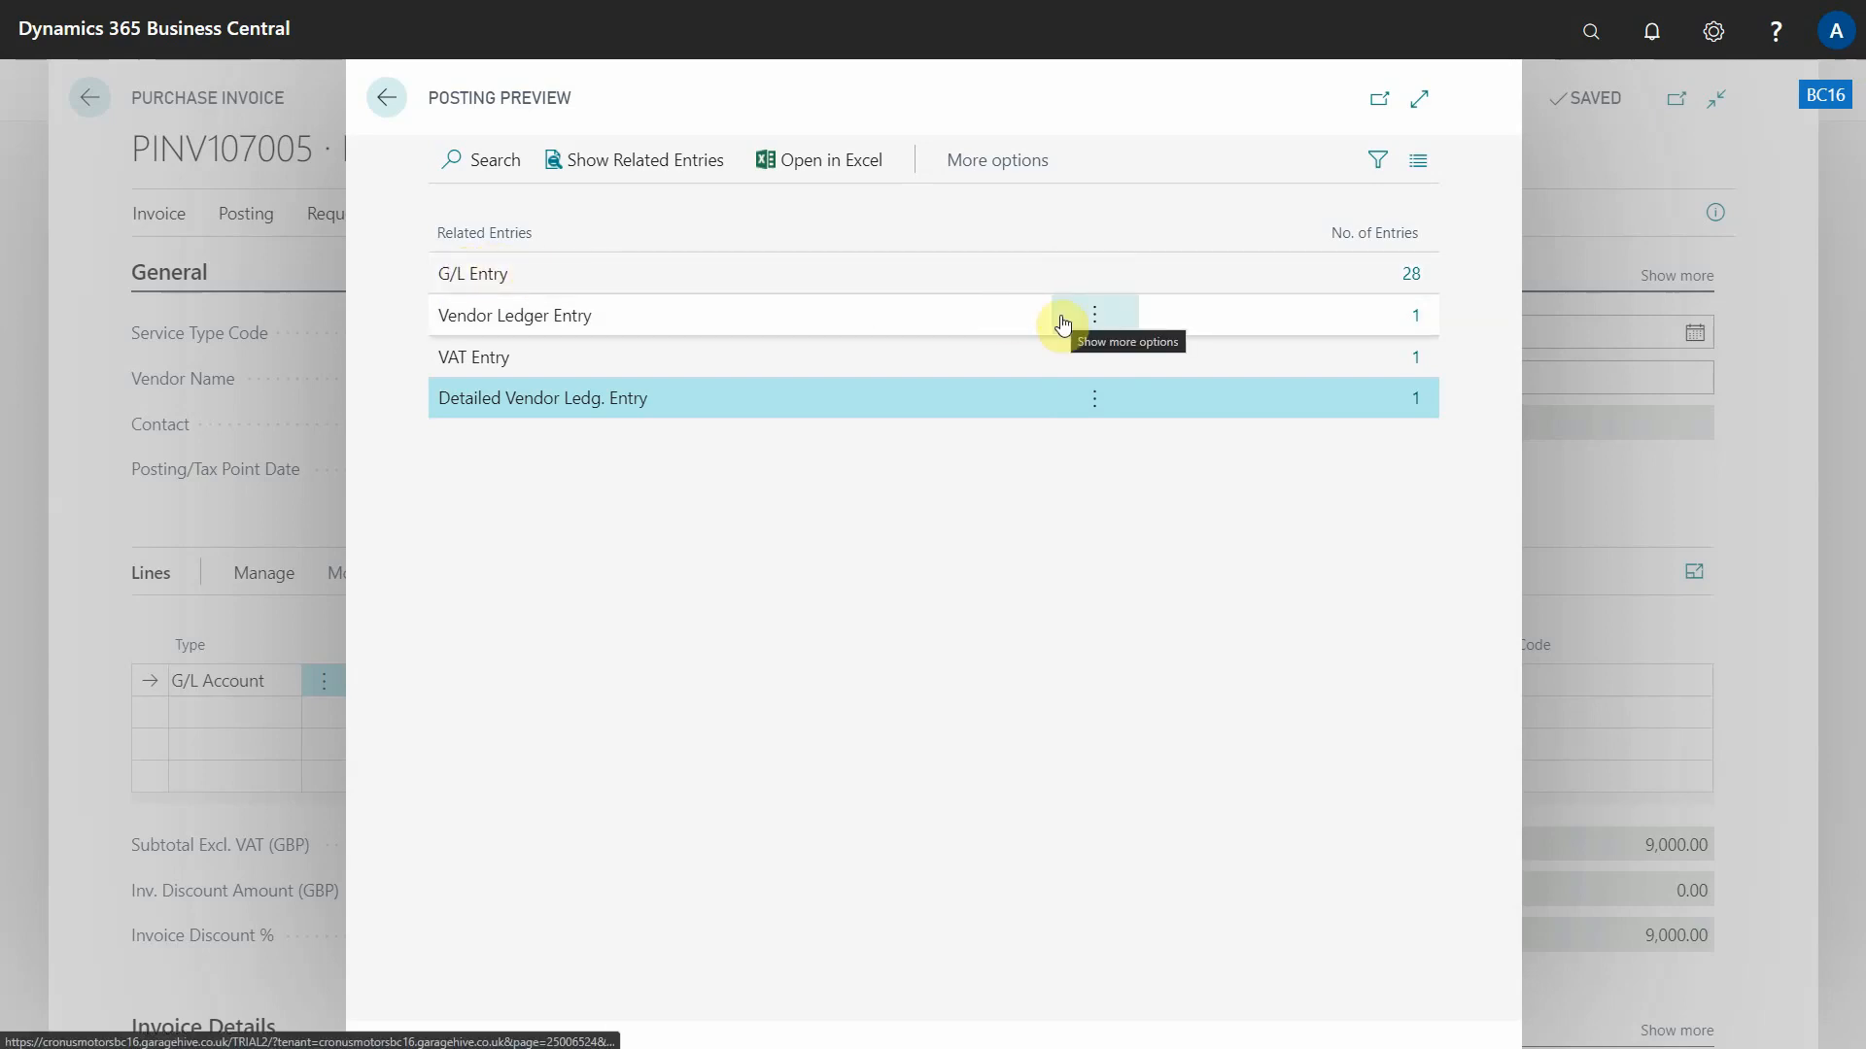
{"action": "left_click", "coordinate": [1411, 277]}
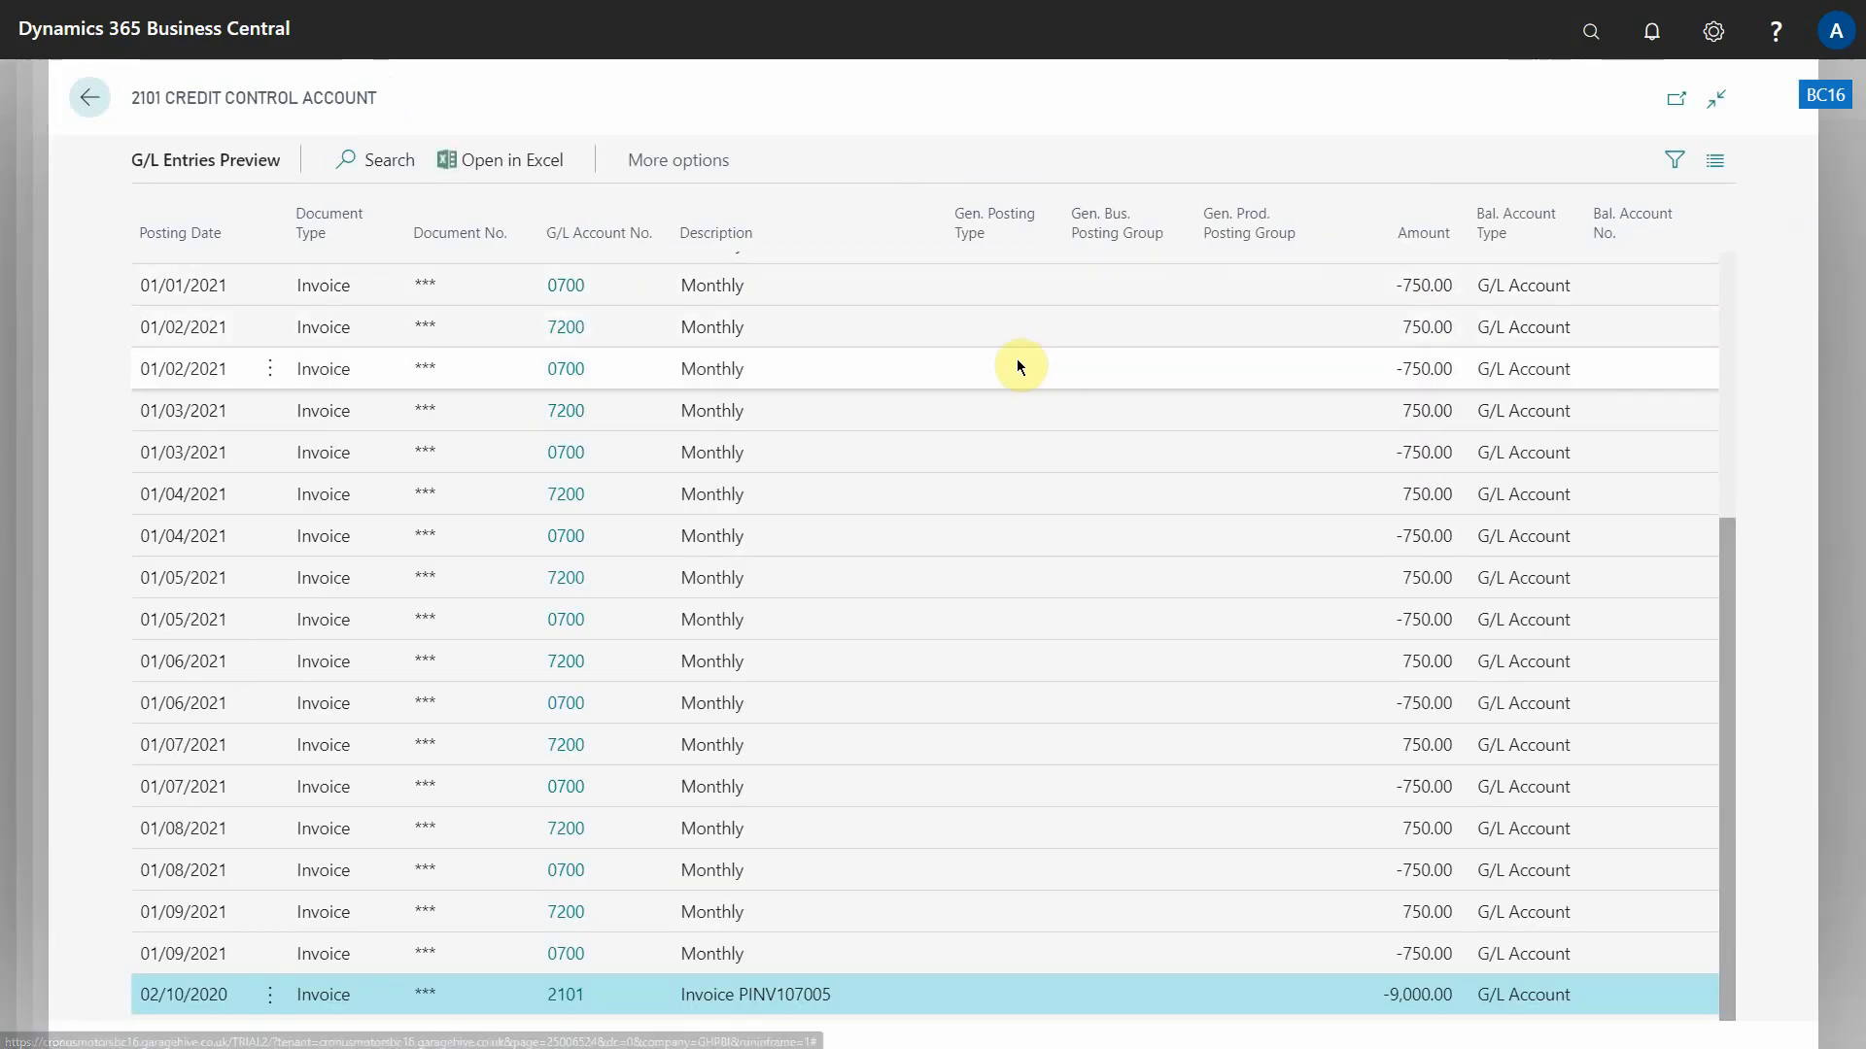
{"action": "scroll", "coordinate": [1003, 459], "scroll_direction": "up", "scroll_amount": 4}
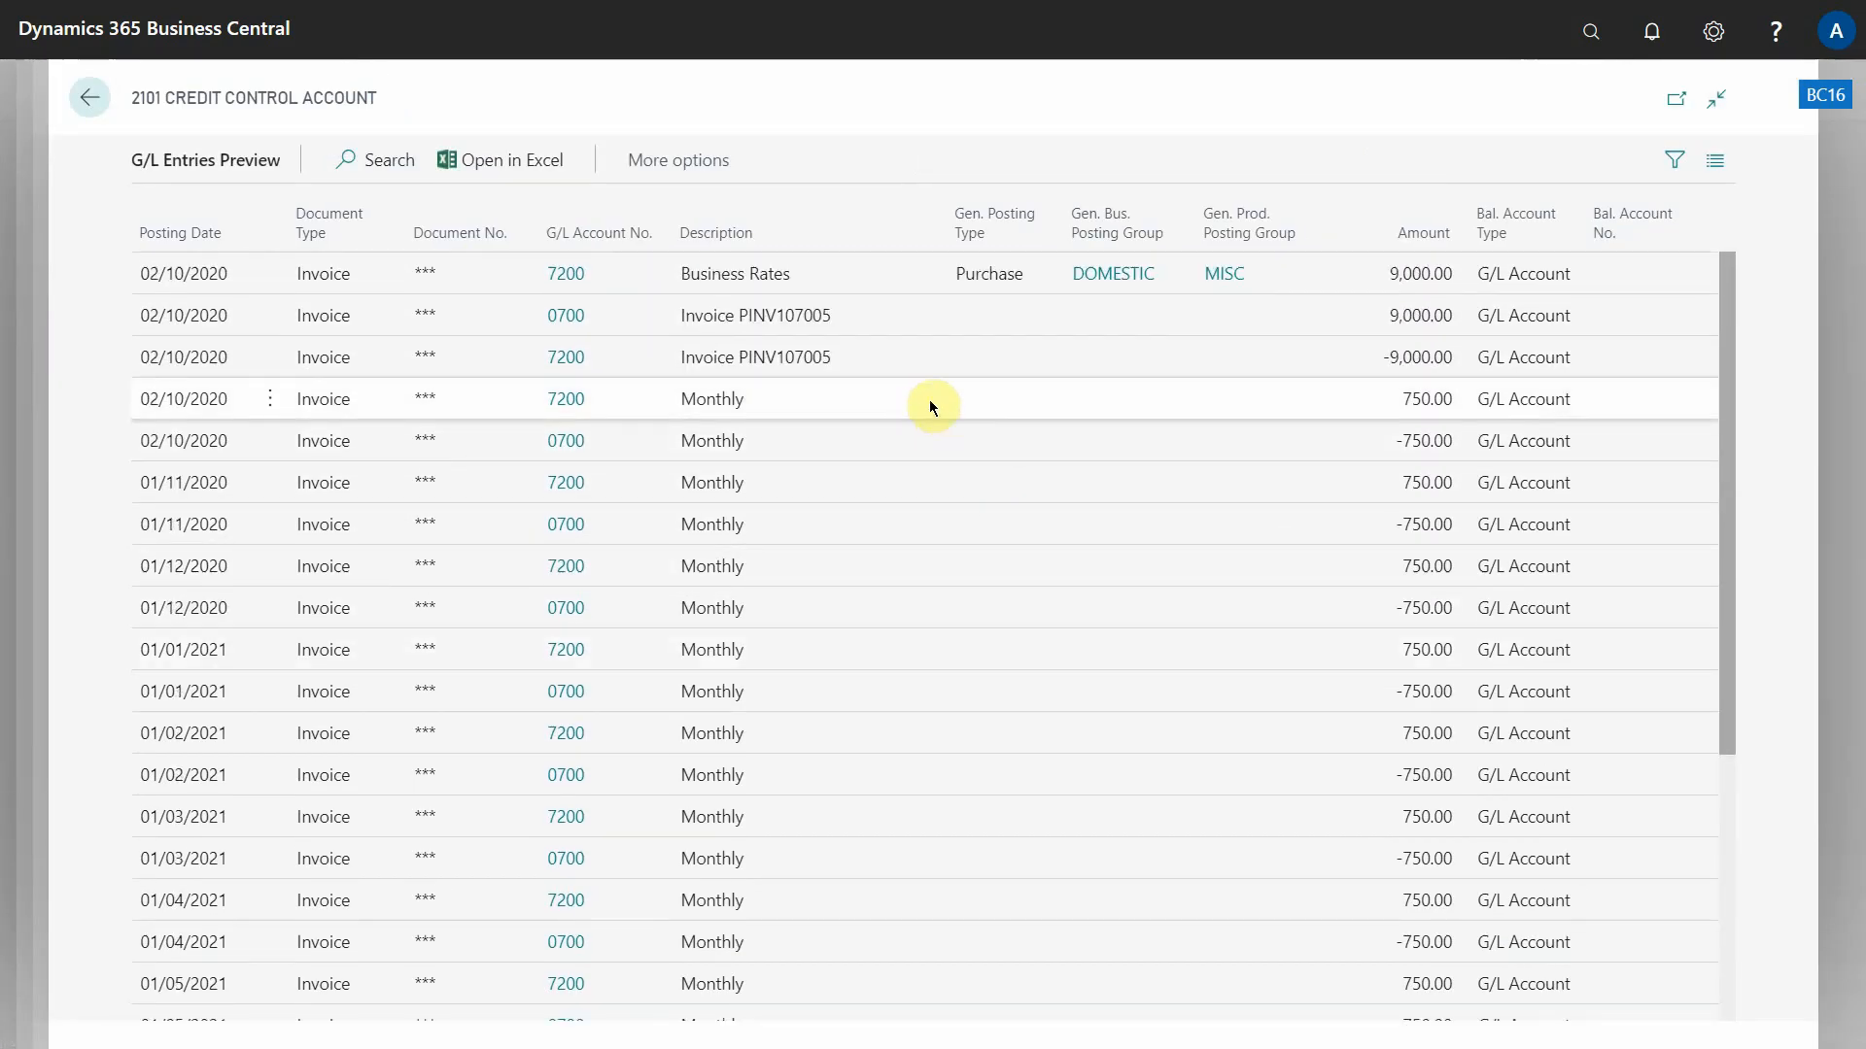
{"action": "scroll", "coordinate": [929, 403], "scroll_direction": "down", "scroll_amount": 3}
{"action": "scroll", "coordinate": [929, 418], "scroll_direction": "down", "scroll_amount": 3}
{"action": "scroll", "coordinate": [962, 457], "scroll_direction": "up", "scroll_amount": 5}
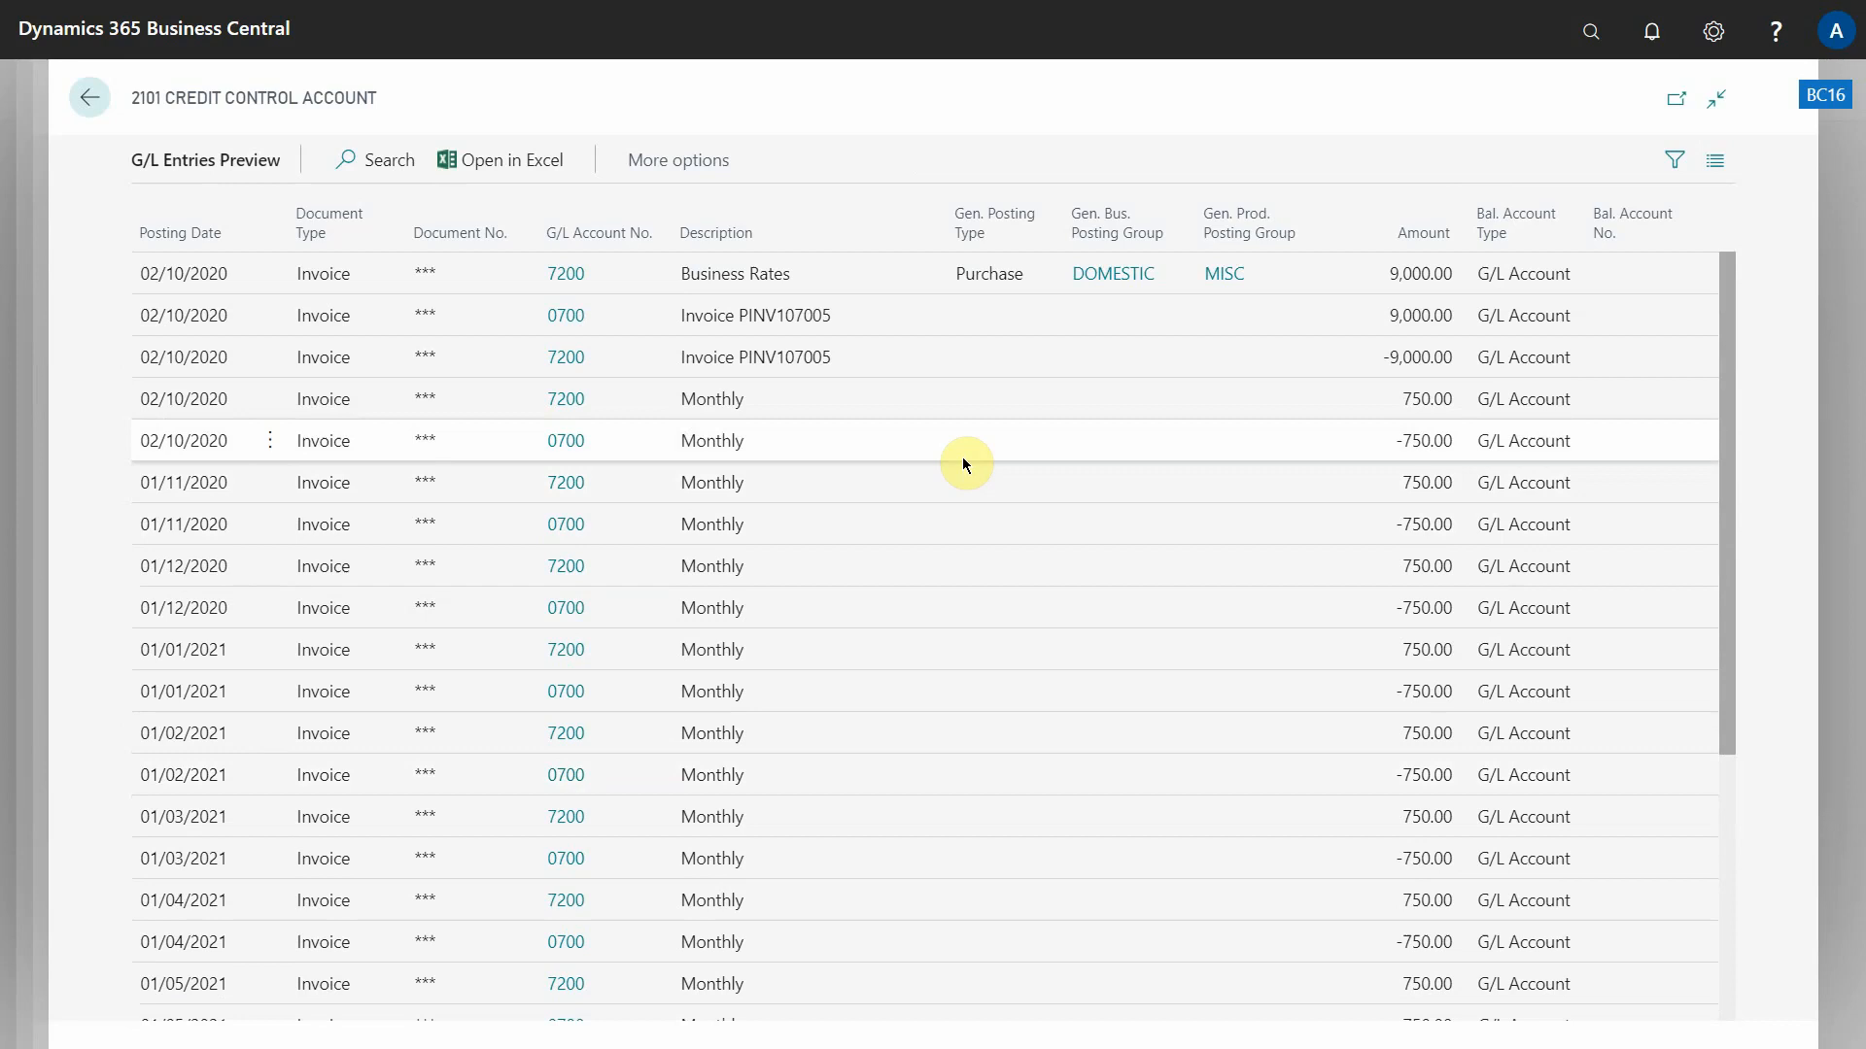
{"action": "scroll", "coordinate": [913, 456], "scroll_direction": "down", "scroll_amount": 3}
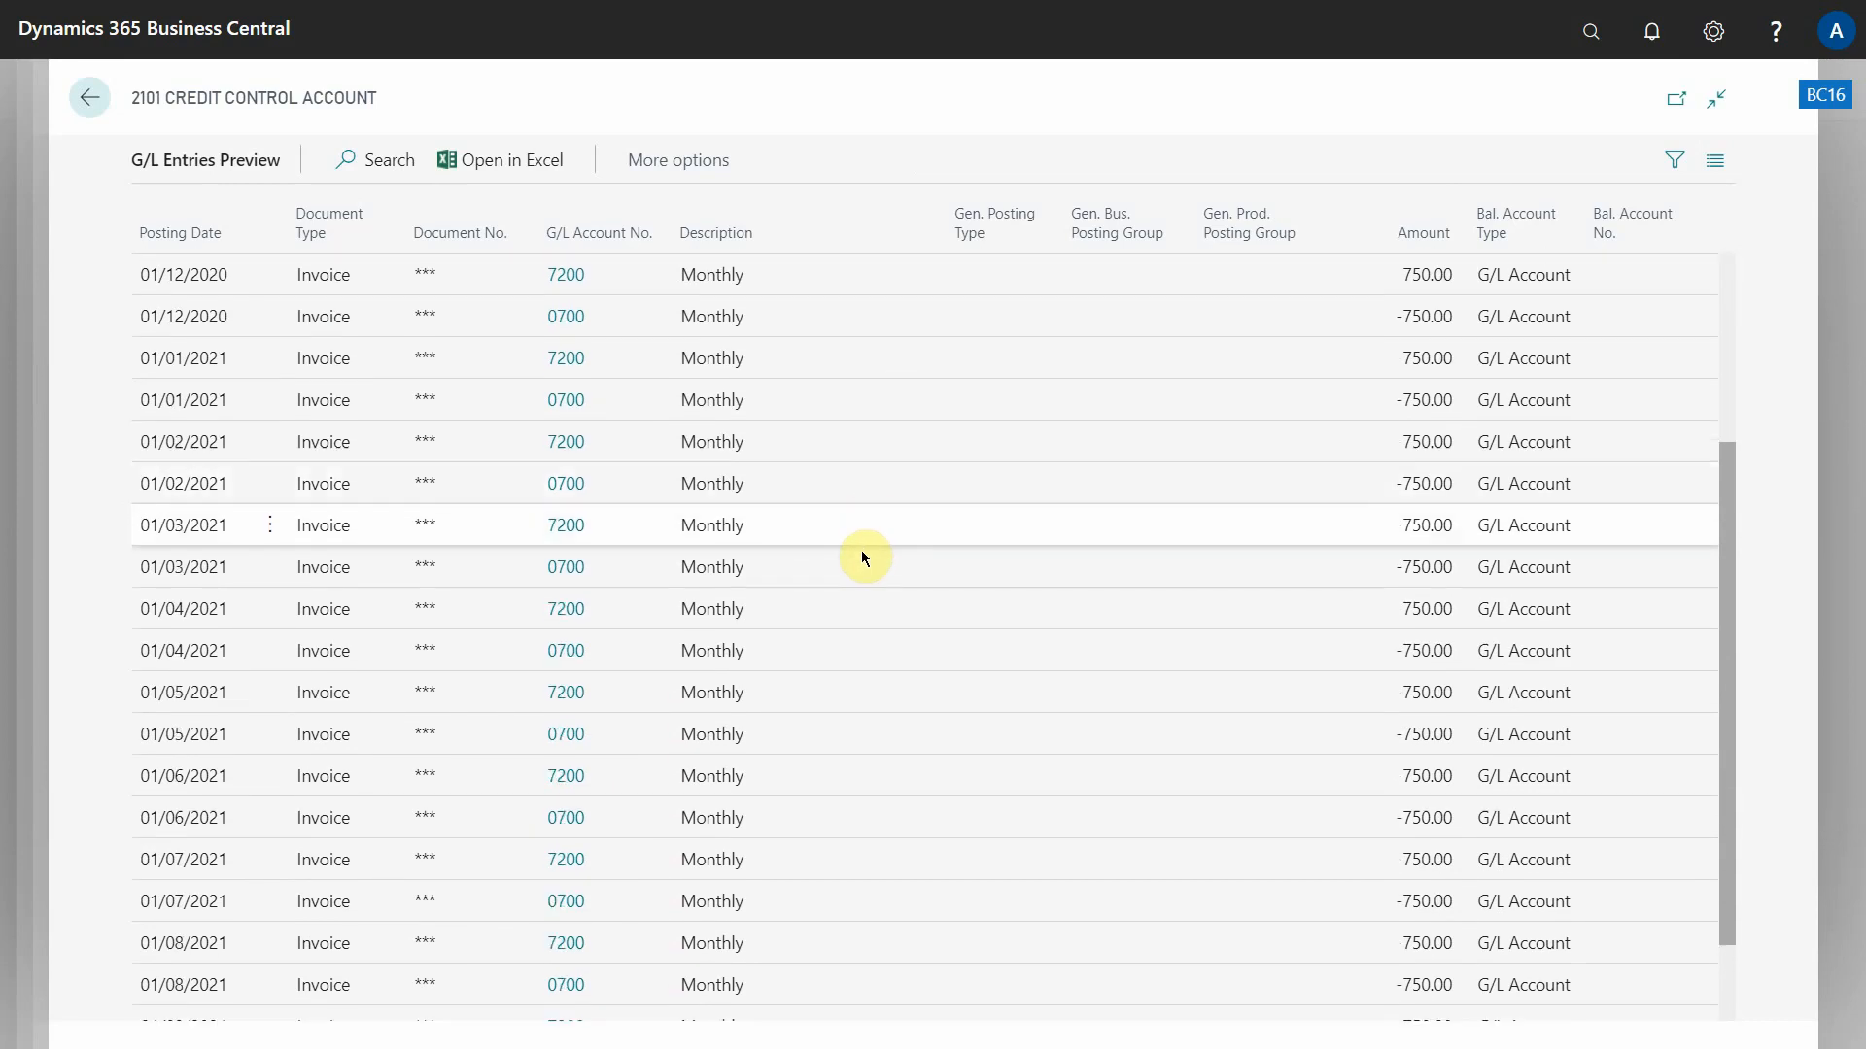
{"action": "scroll", "coordinate": [864, 568], "scroll_direction": "down", "scroll_amount": 2}
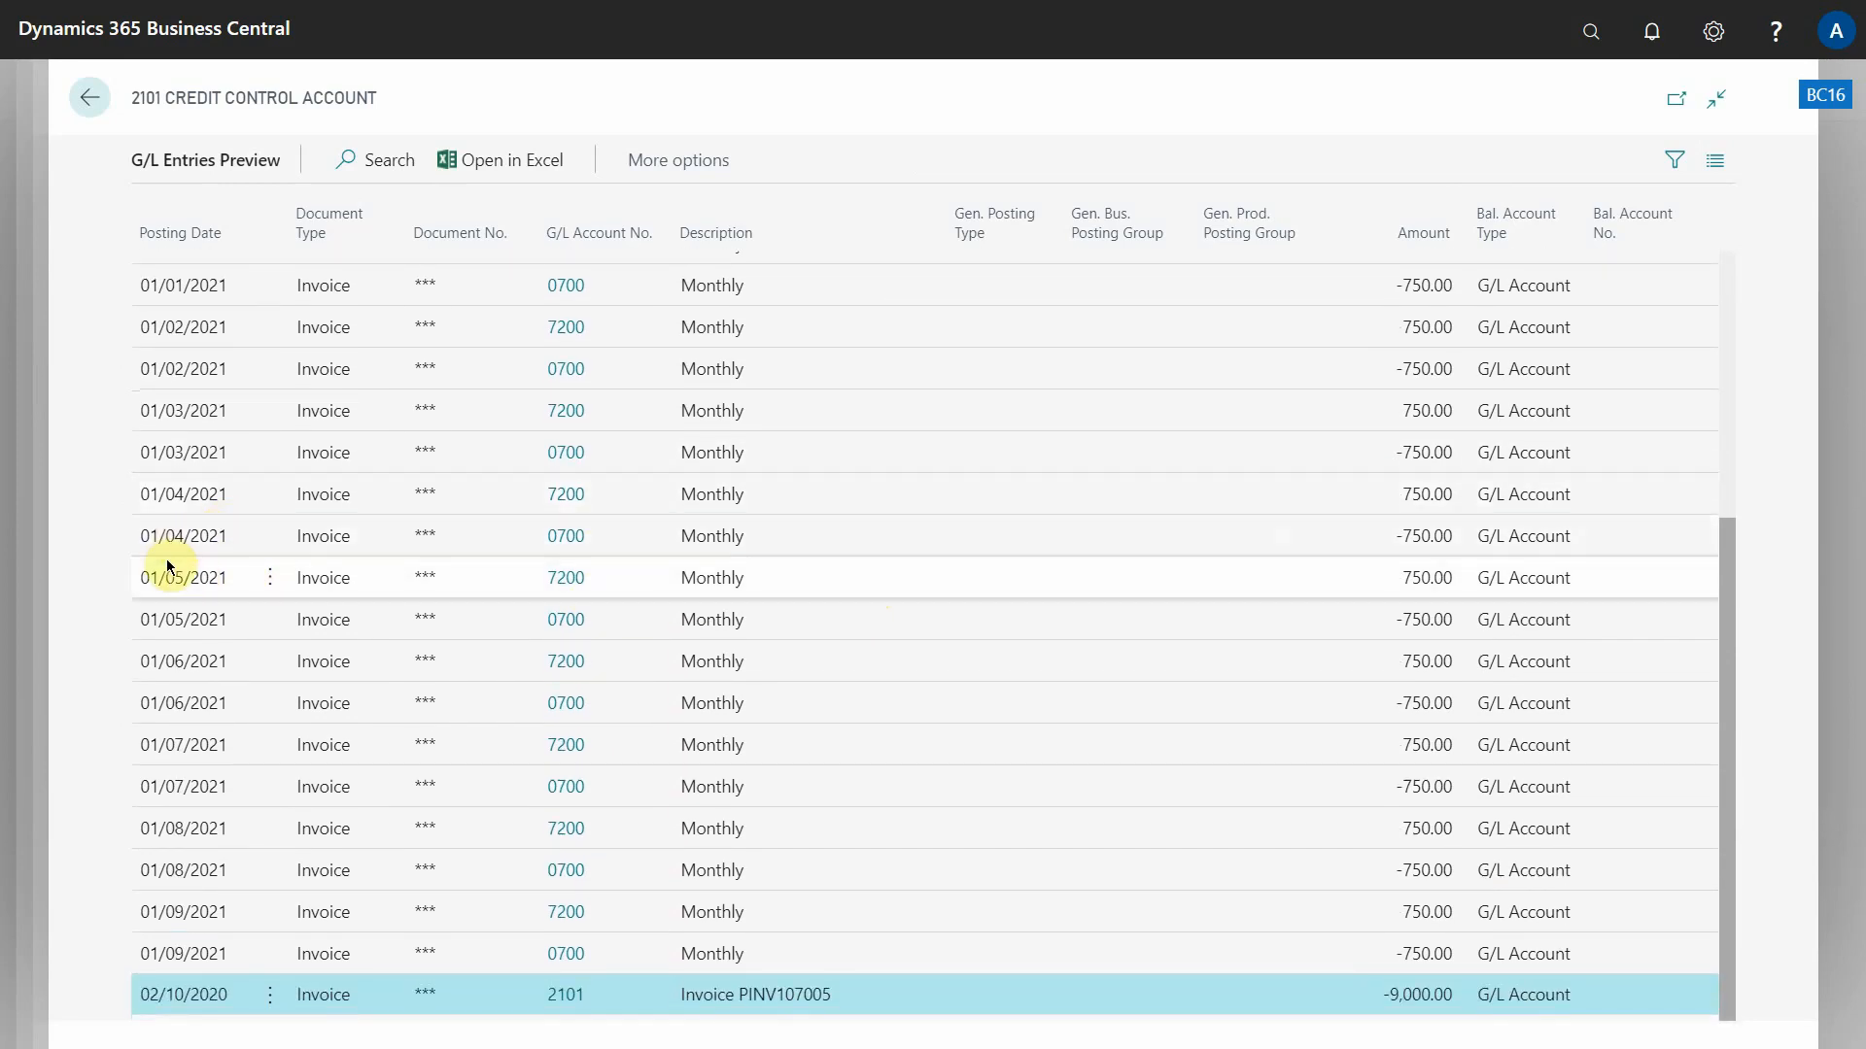
{"action": "scroll", "coordinate": [211, 806], "scroll_direction": "up", "scroll_amount": 4}
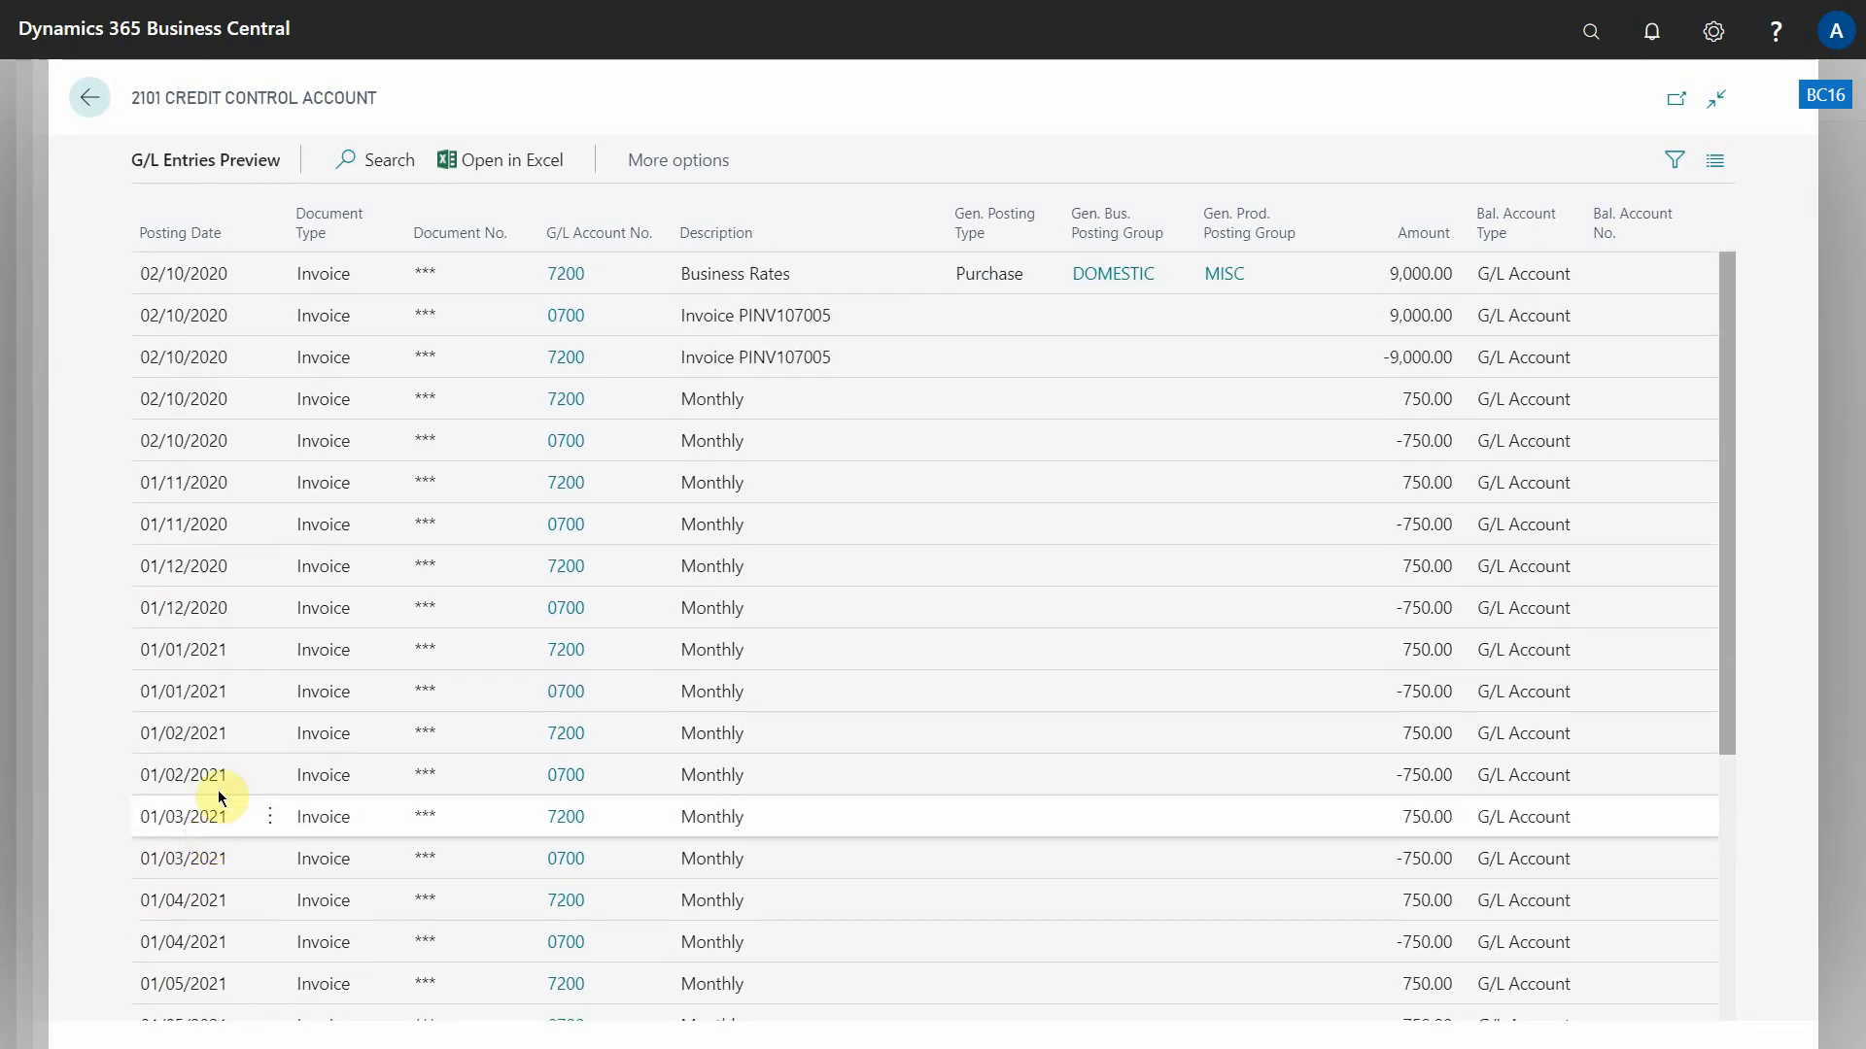
Step: Examine the initial Business Rates and Deferred Invoices entries, along with the Credit Control Account entry
{"action": "left_click", "coordinate": [773, 289]}
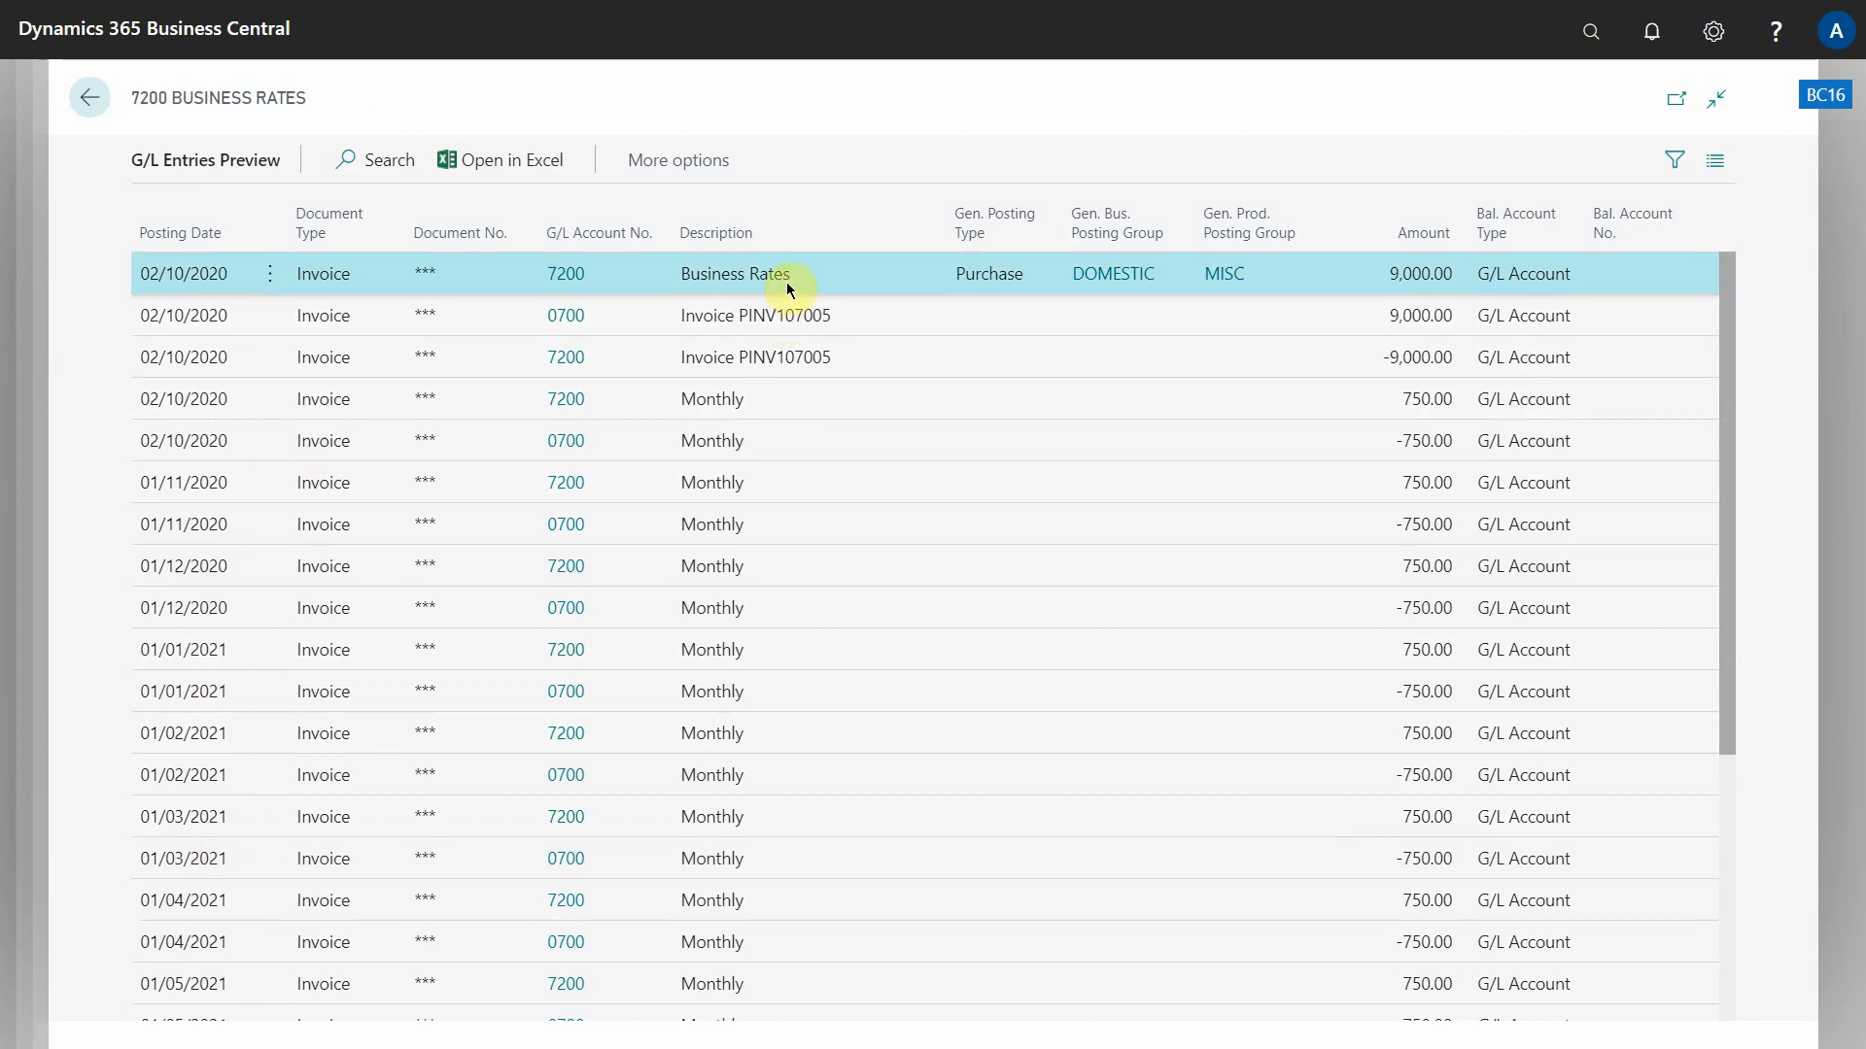
{"action": "left_click", "coordinate": [769, 363]}
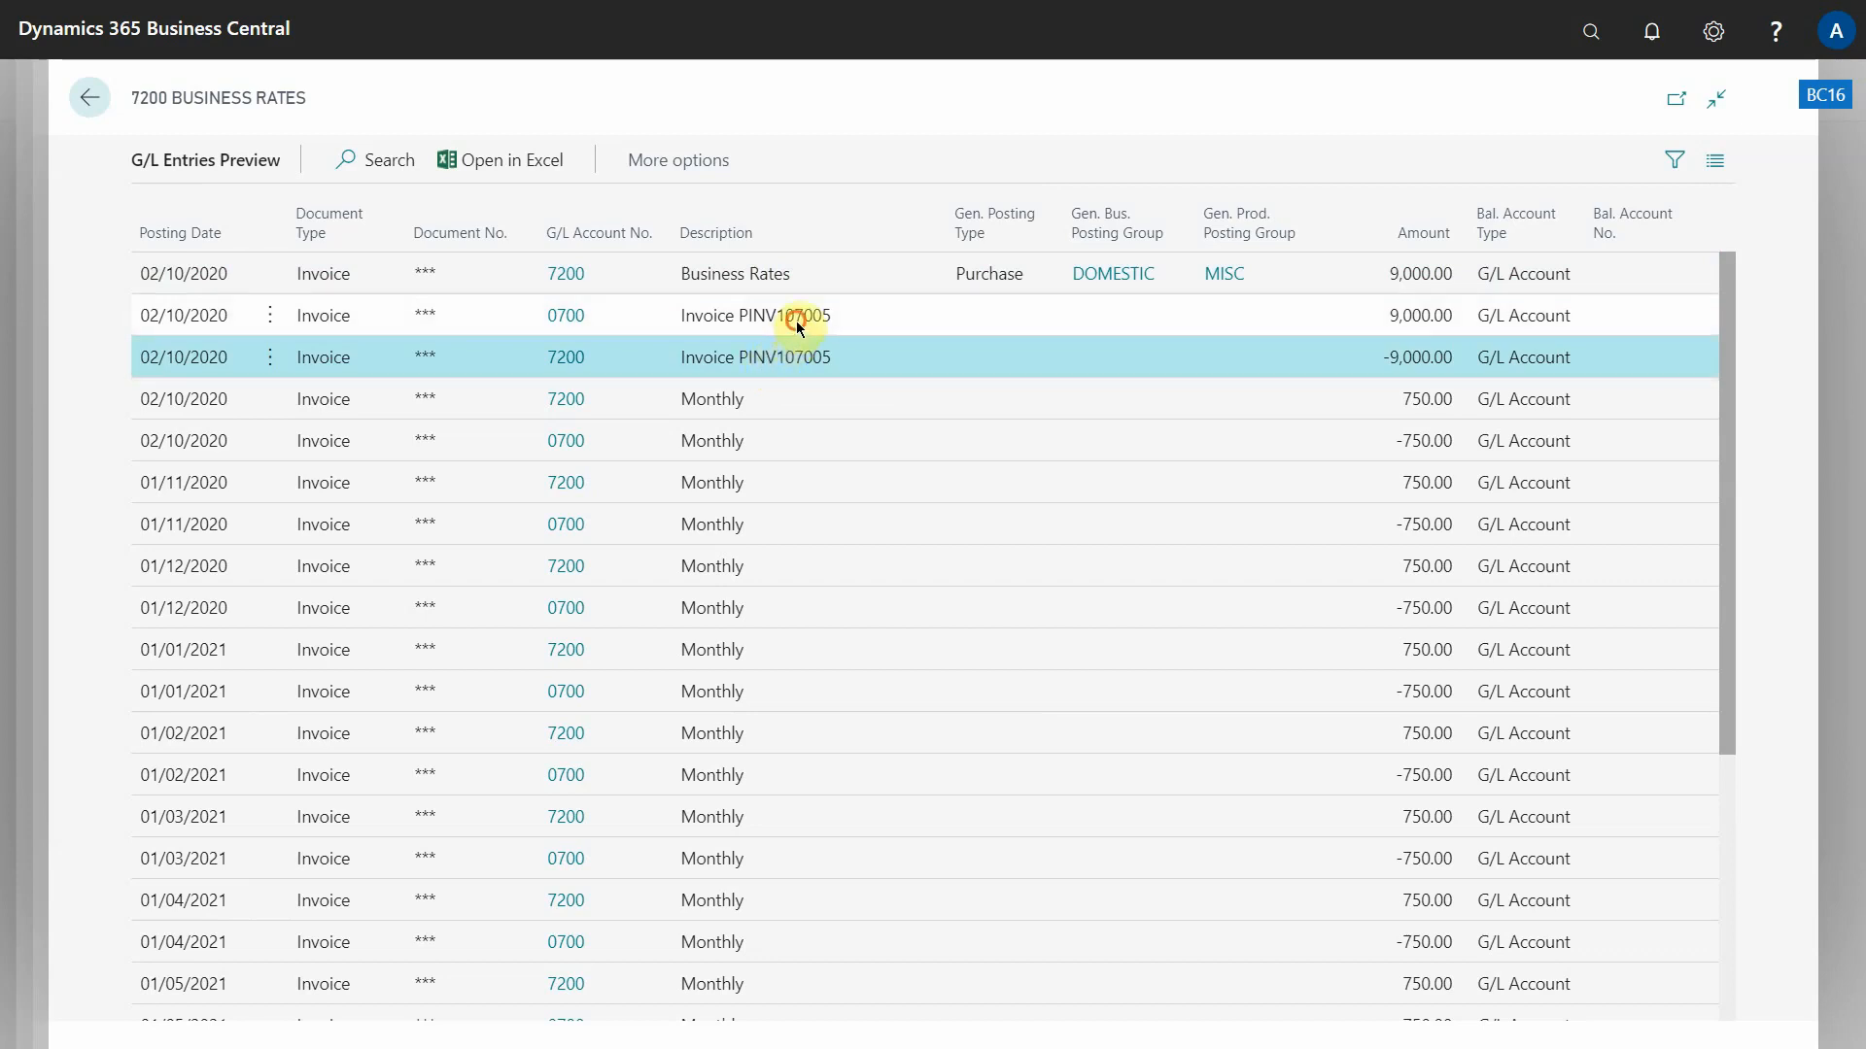
{"action": "left_click", "coordinate": [796, 321]}
{"action": "left_click_drag", "start_coordinate": [323, 96], "coordinate": [177, 98]}
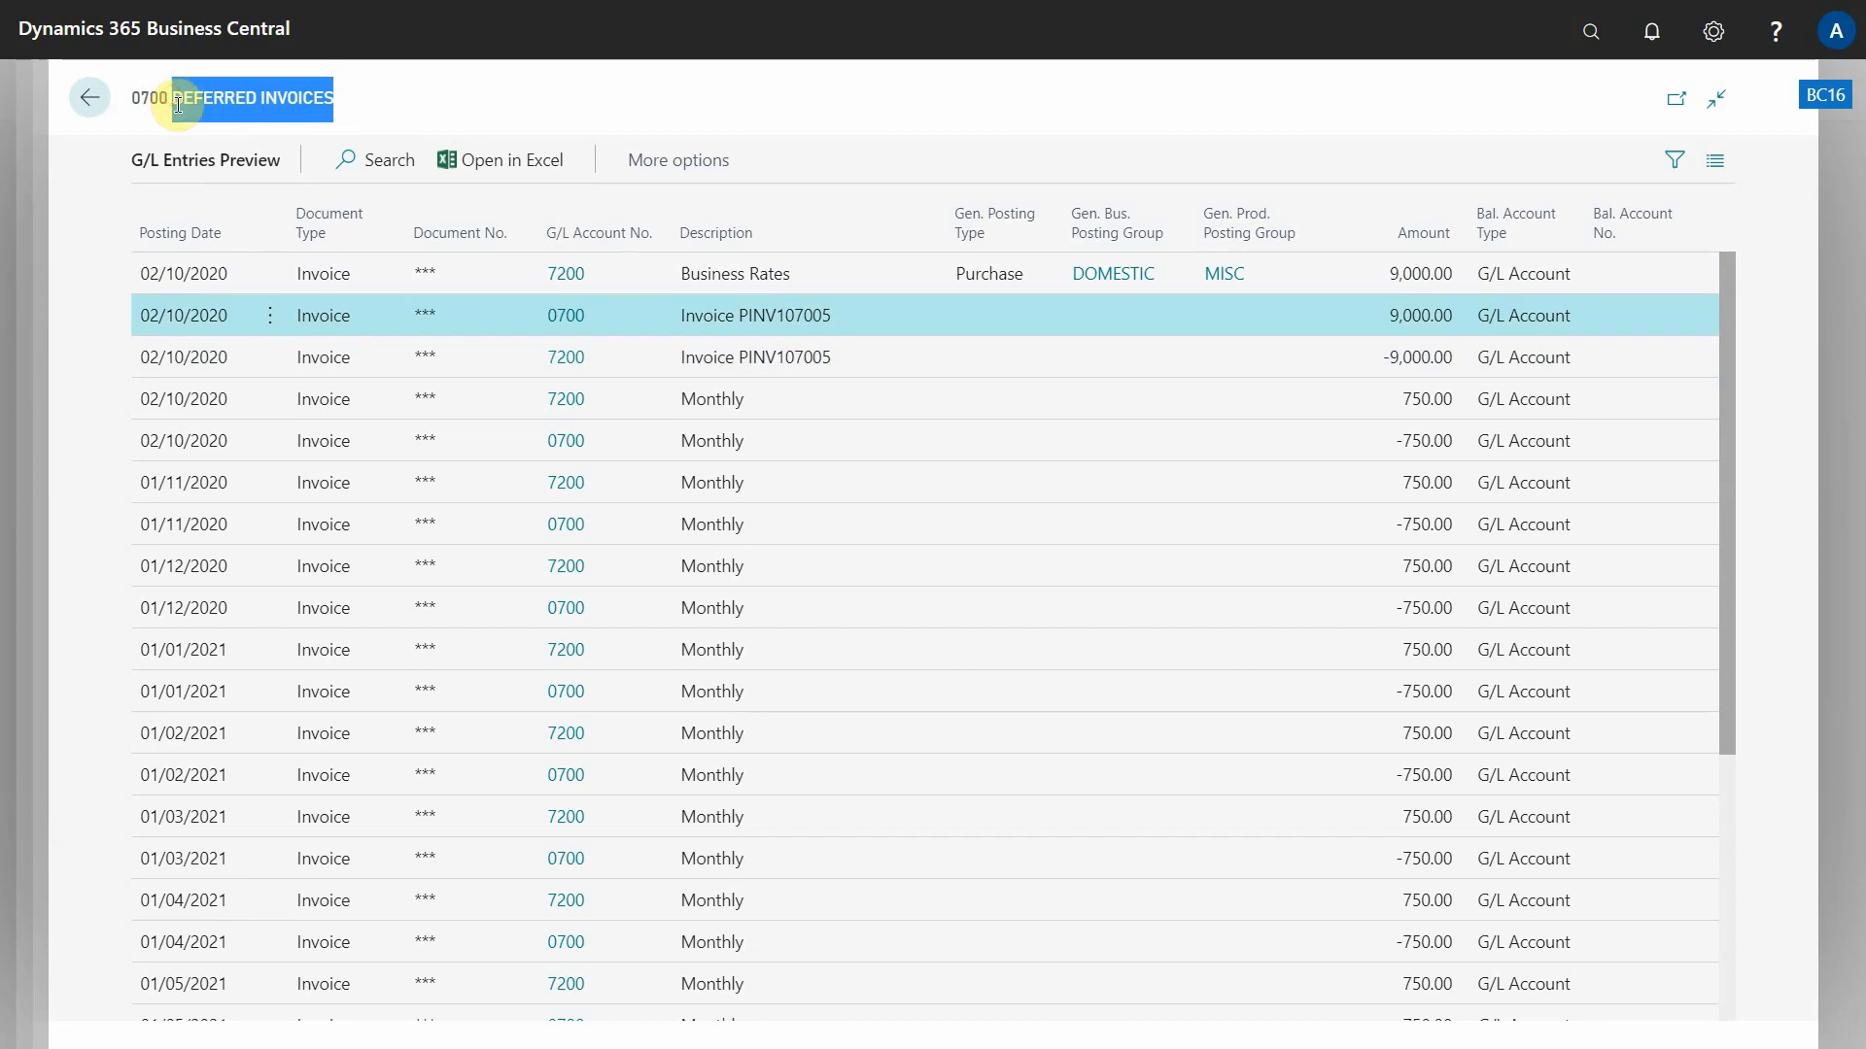
{"action": "scroll", "coordinate": [875, 651], "scroll_direction": "down", "scroll_amount": 5}
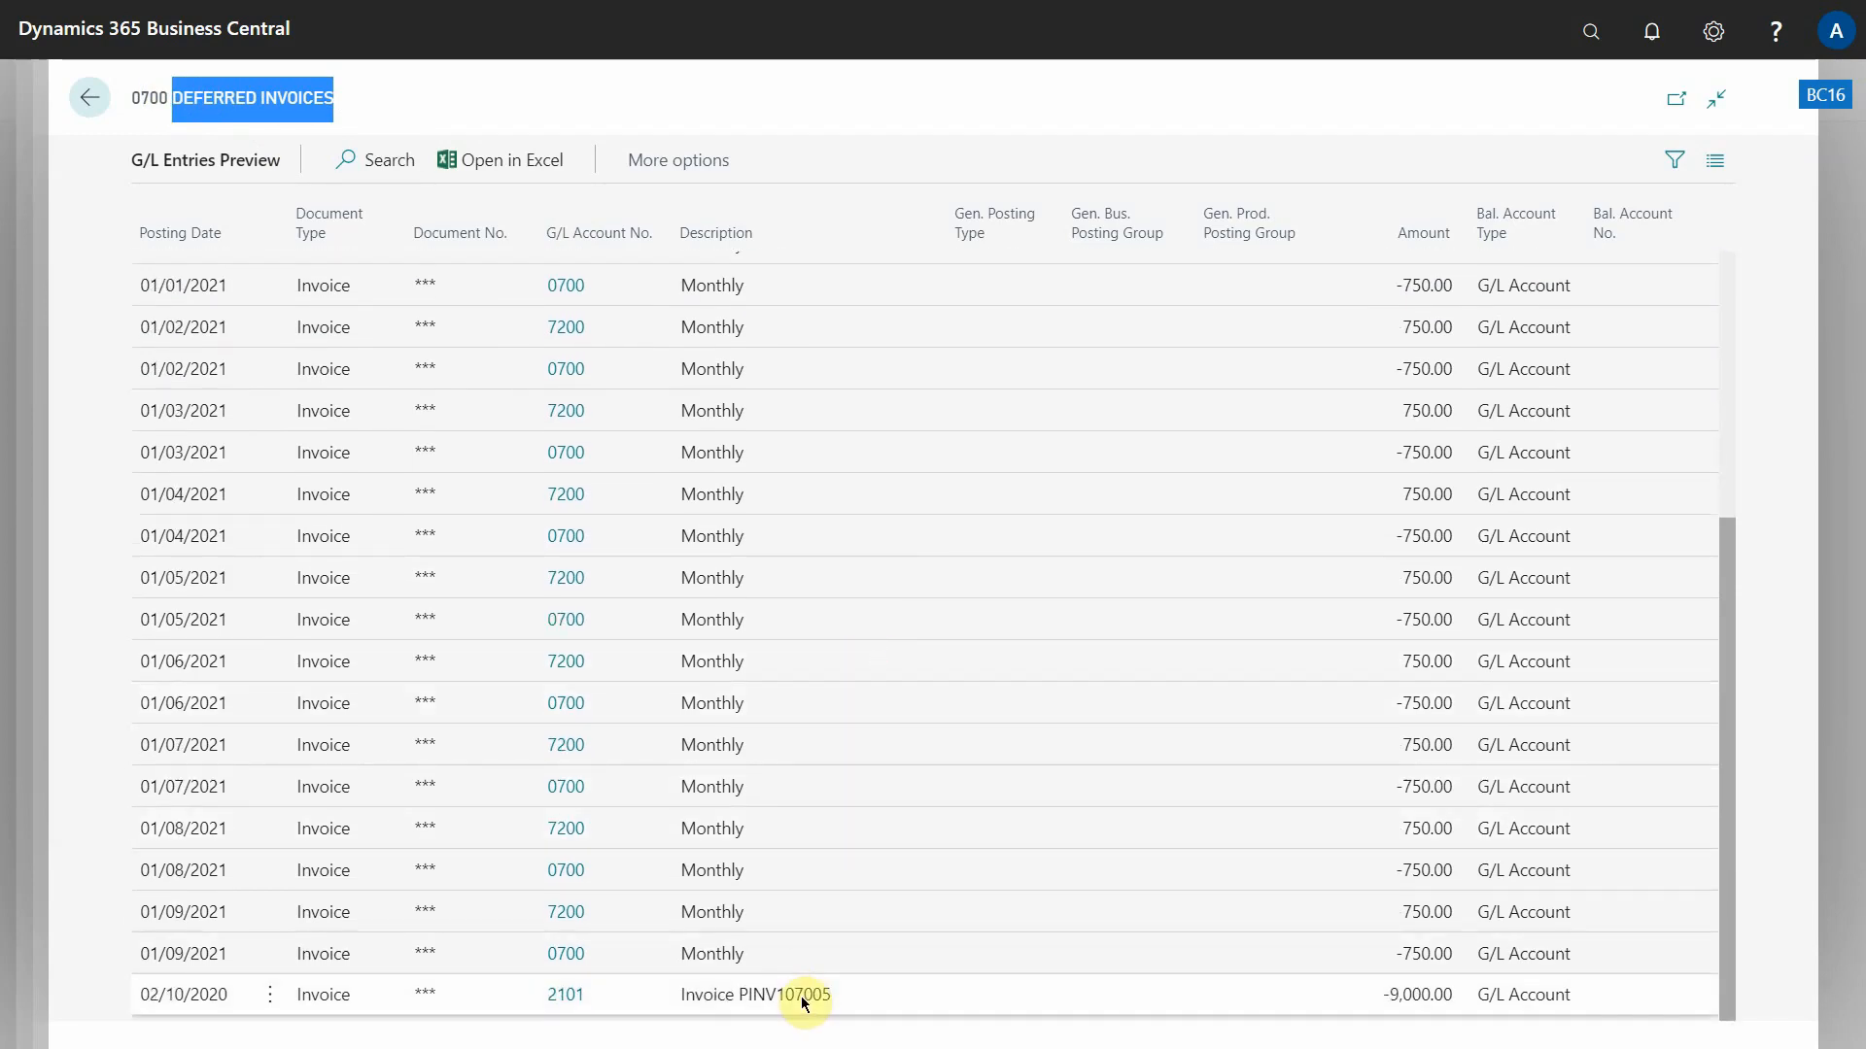
{"action": "left_click", "coordinate": [803, 995]}
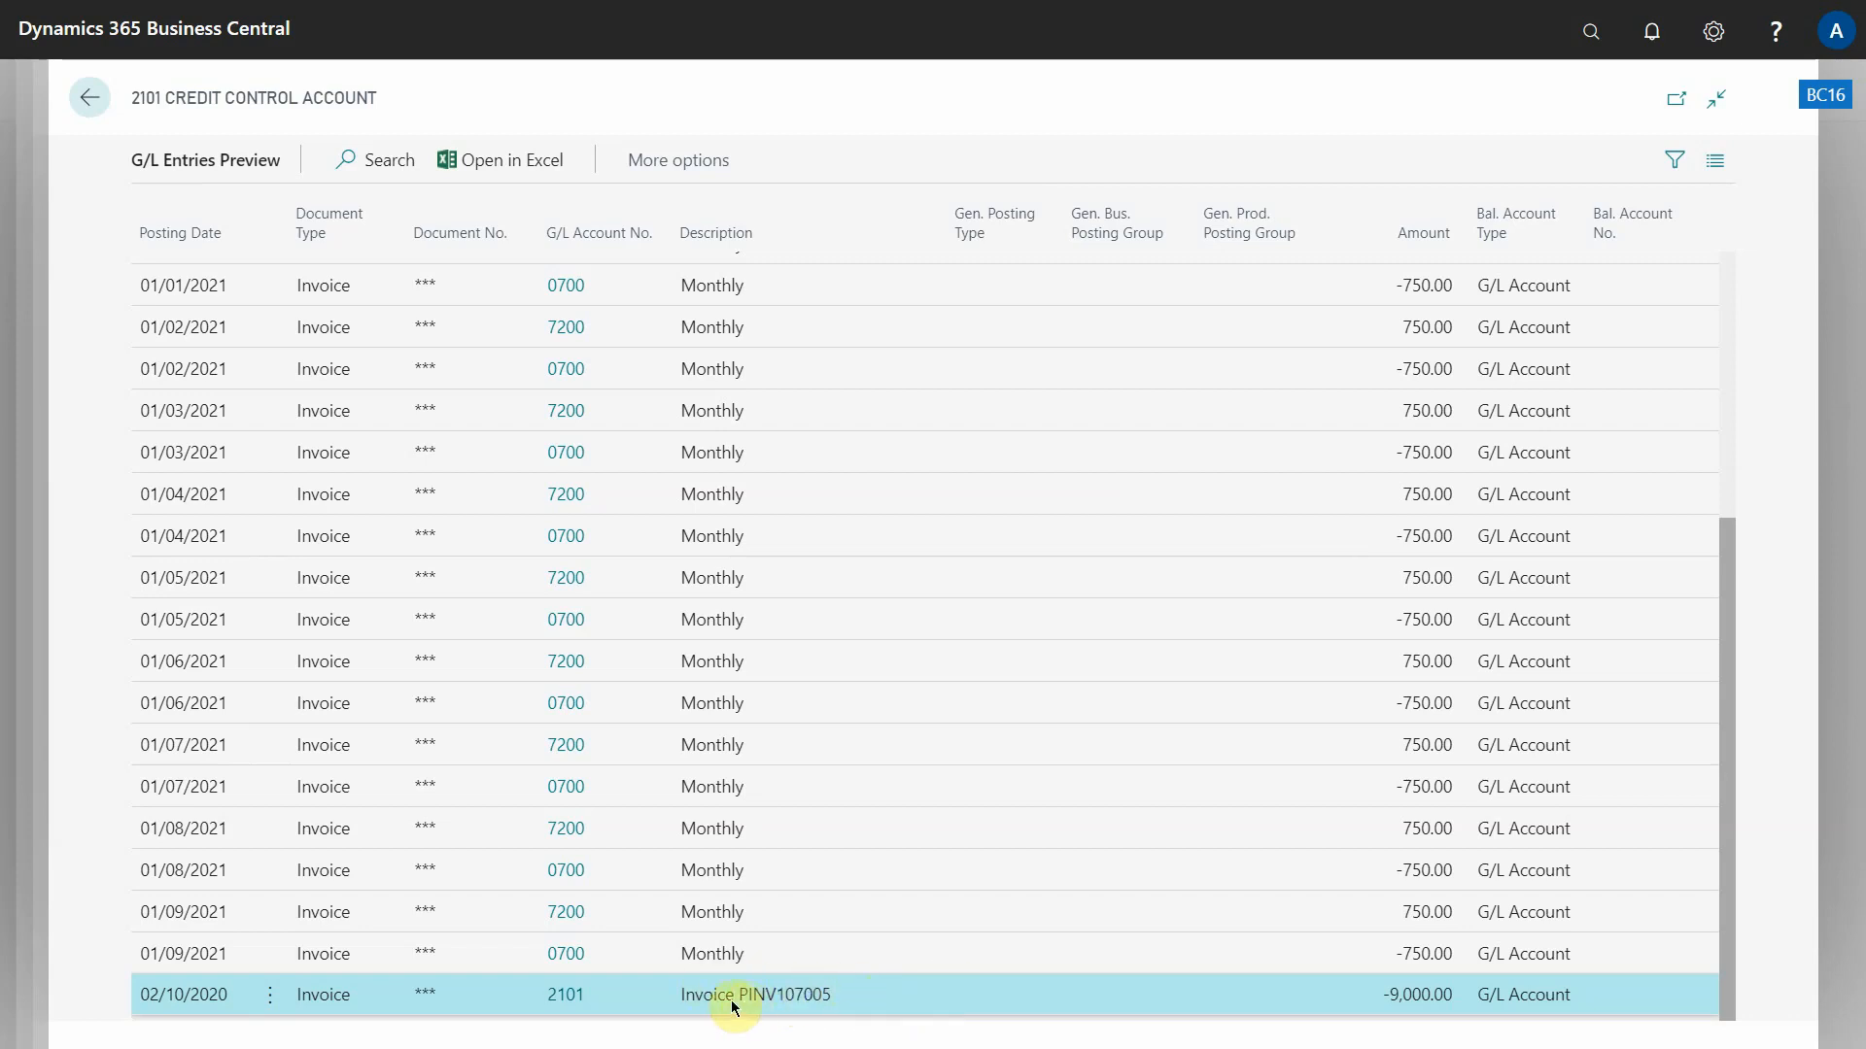
Step: Compare the two Monthly entries dated 02/10/2020 for accounts 7200 Business Rates and 0700 Deferred Invoices
{"action": "scroll", "coordinate": [958, 936], "scroll_direction": "up", "scroll_amount": 5}
{"action": "left_click", "coordinate": [766, 416]}
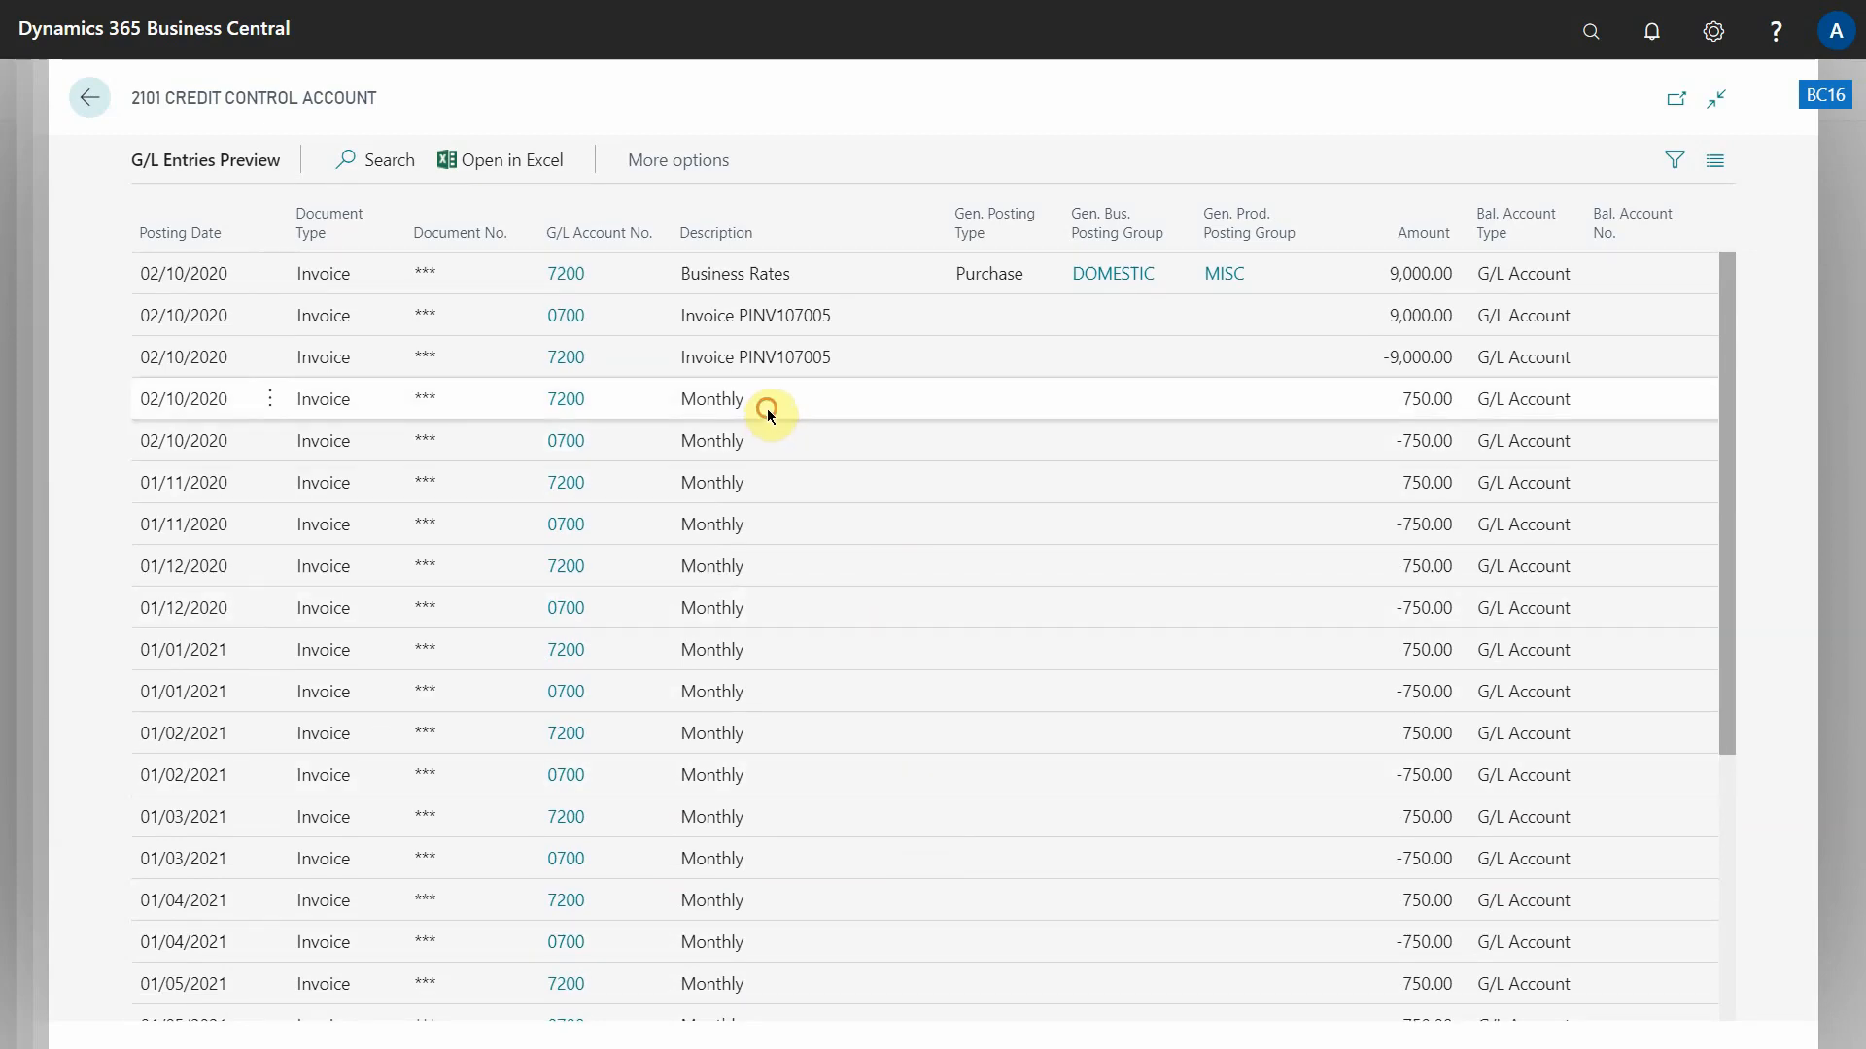
{"action": "left_click", "coordinate": [769, 440]}
{"action": "left_click", "coordinate": [777, 402]}
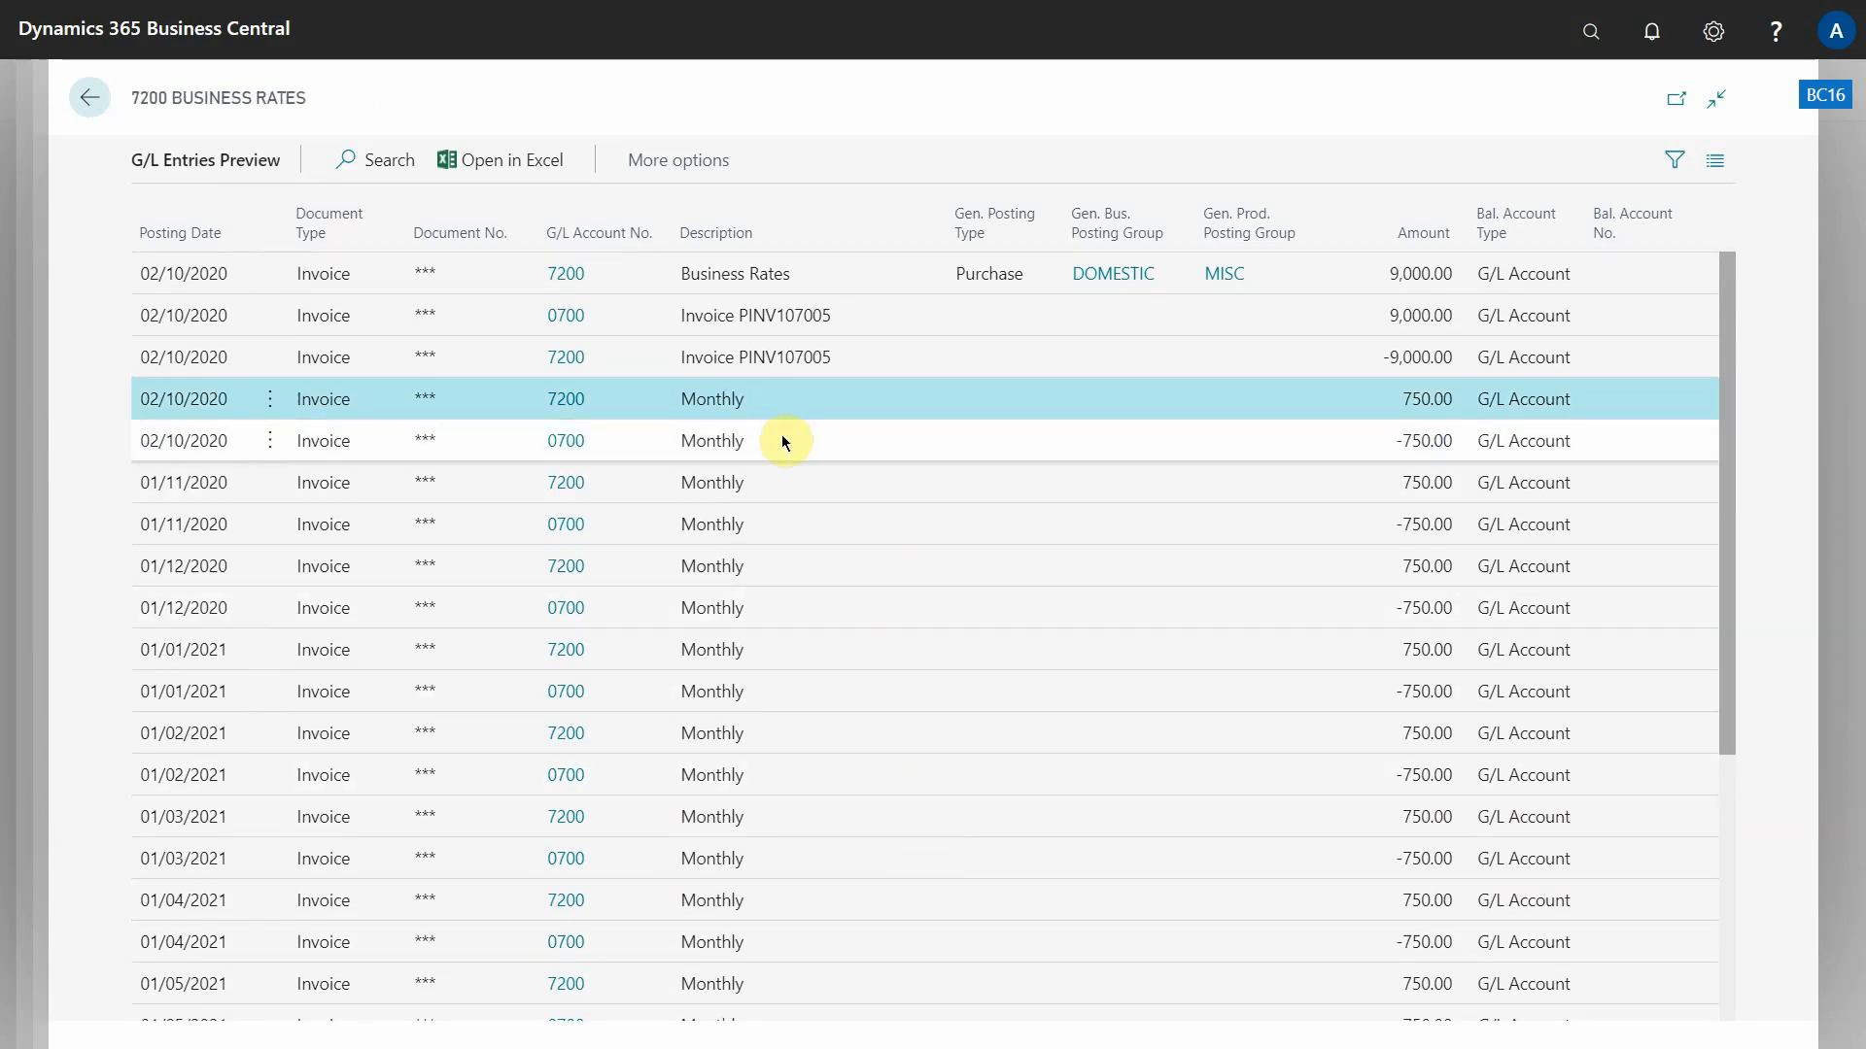
{"action": "left_click", "coordinate": [781, 441]}
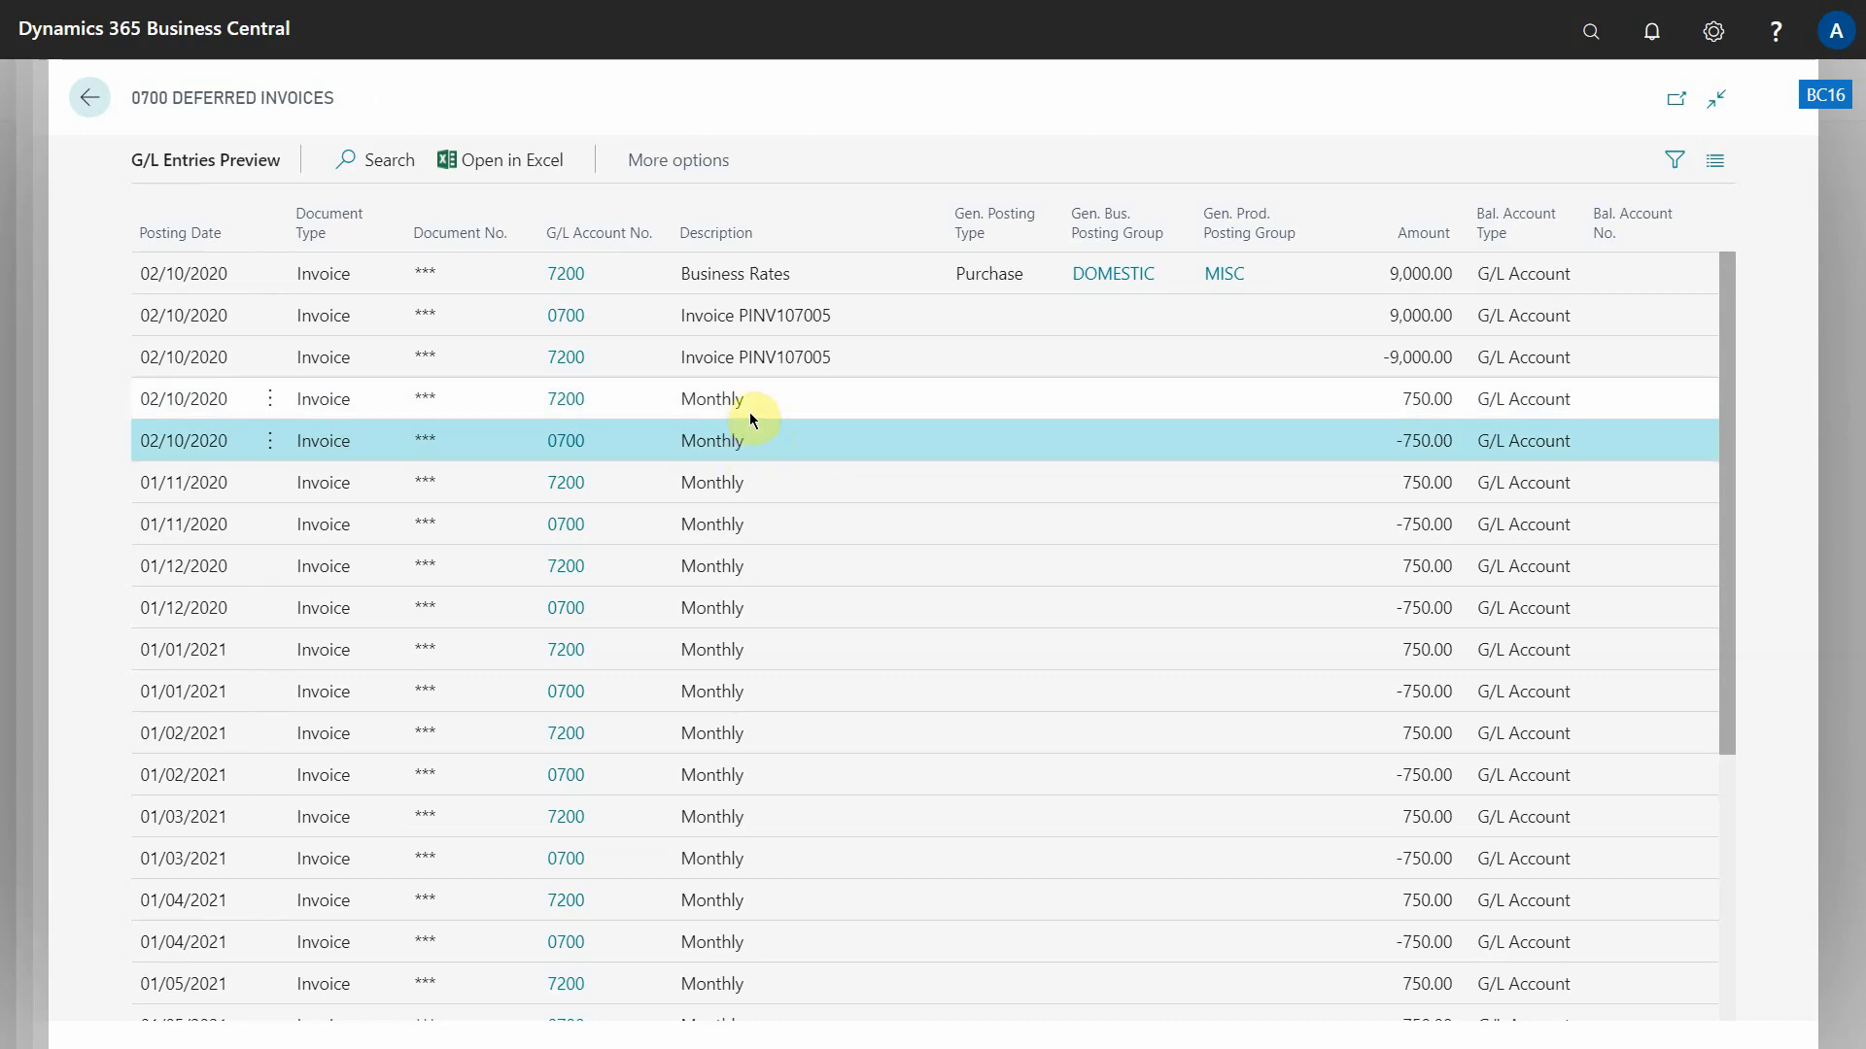
{"action": "left_click", "coordinate": [748, 406]}
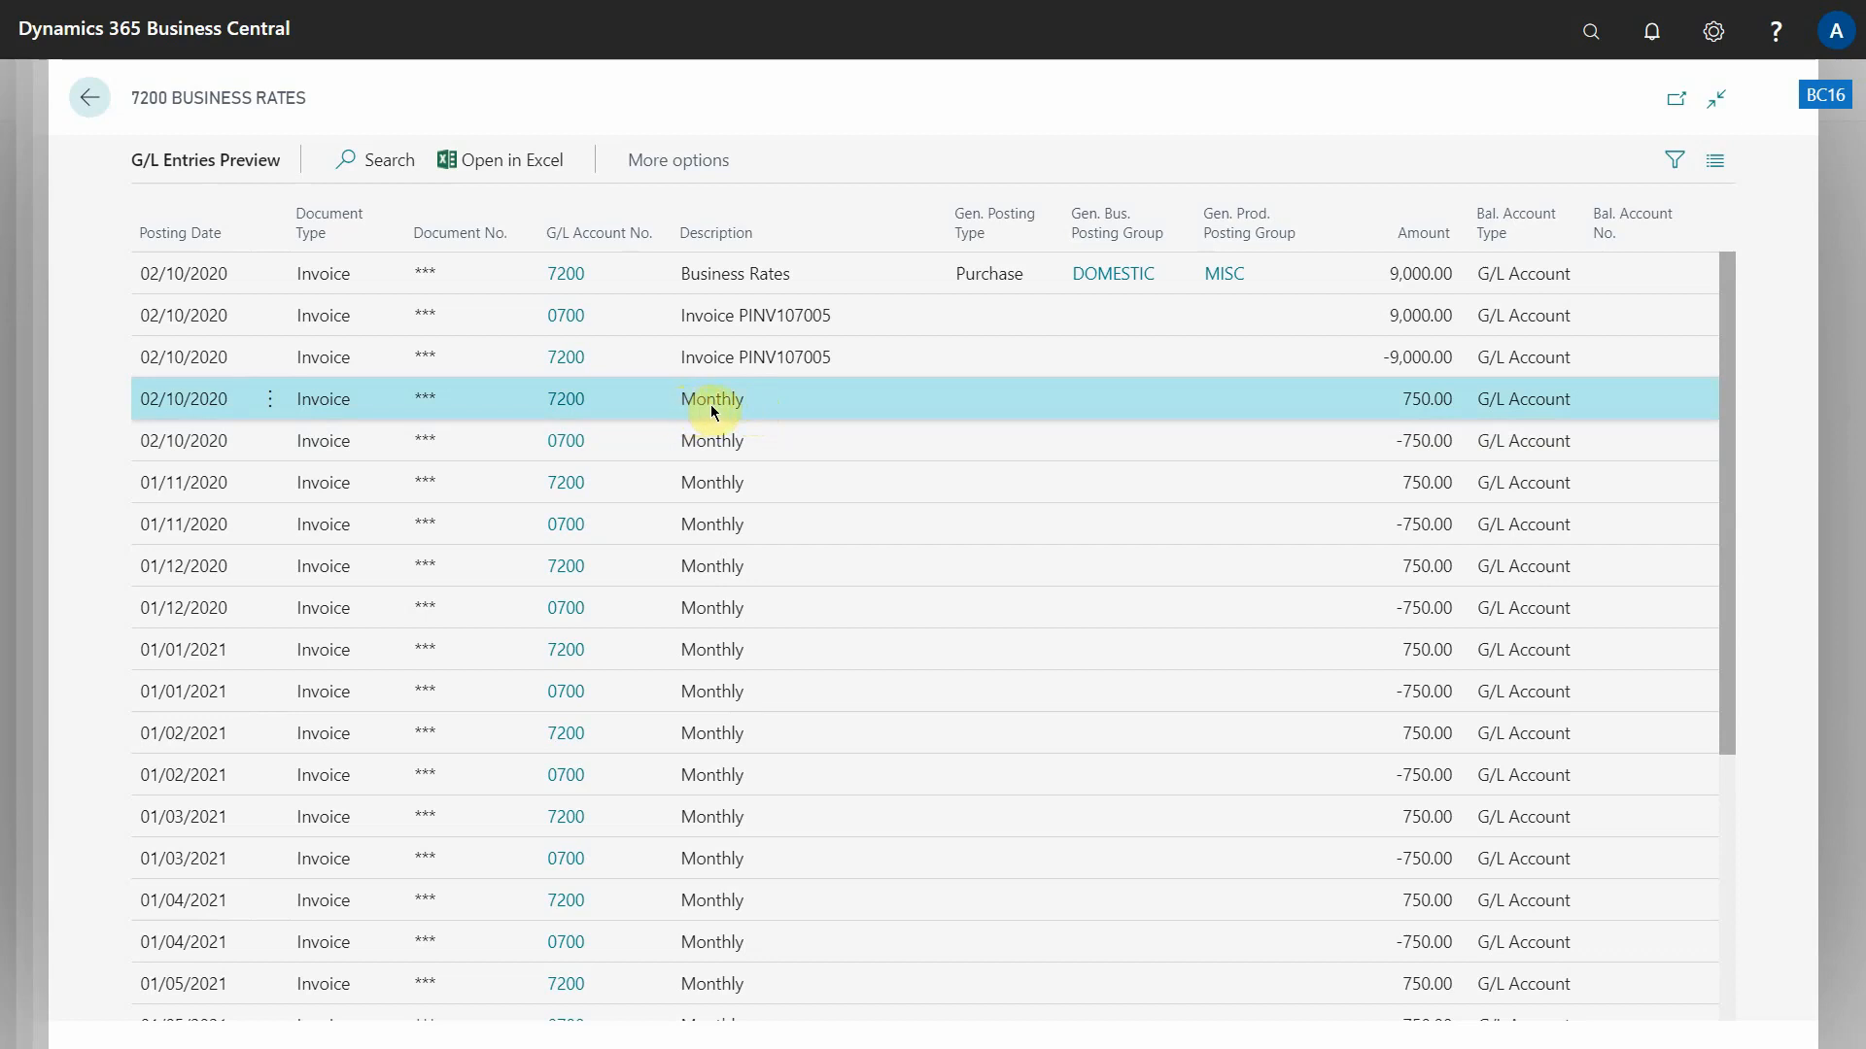
{"action": "left_click", "coordinate": [797, 447]}
Step: Examine the paired Monthly deferral entries from 01/11/2020 through 01/03/2021, checking which account each one uses
{"action": "left_click", "coordinate": [779, 482]}
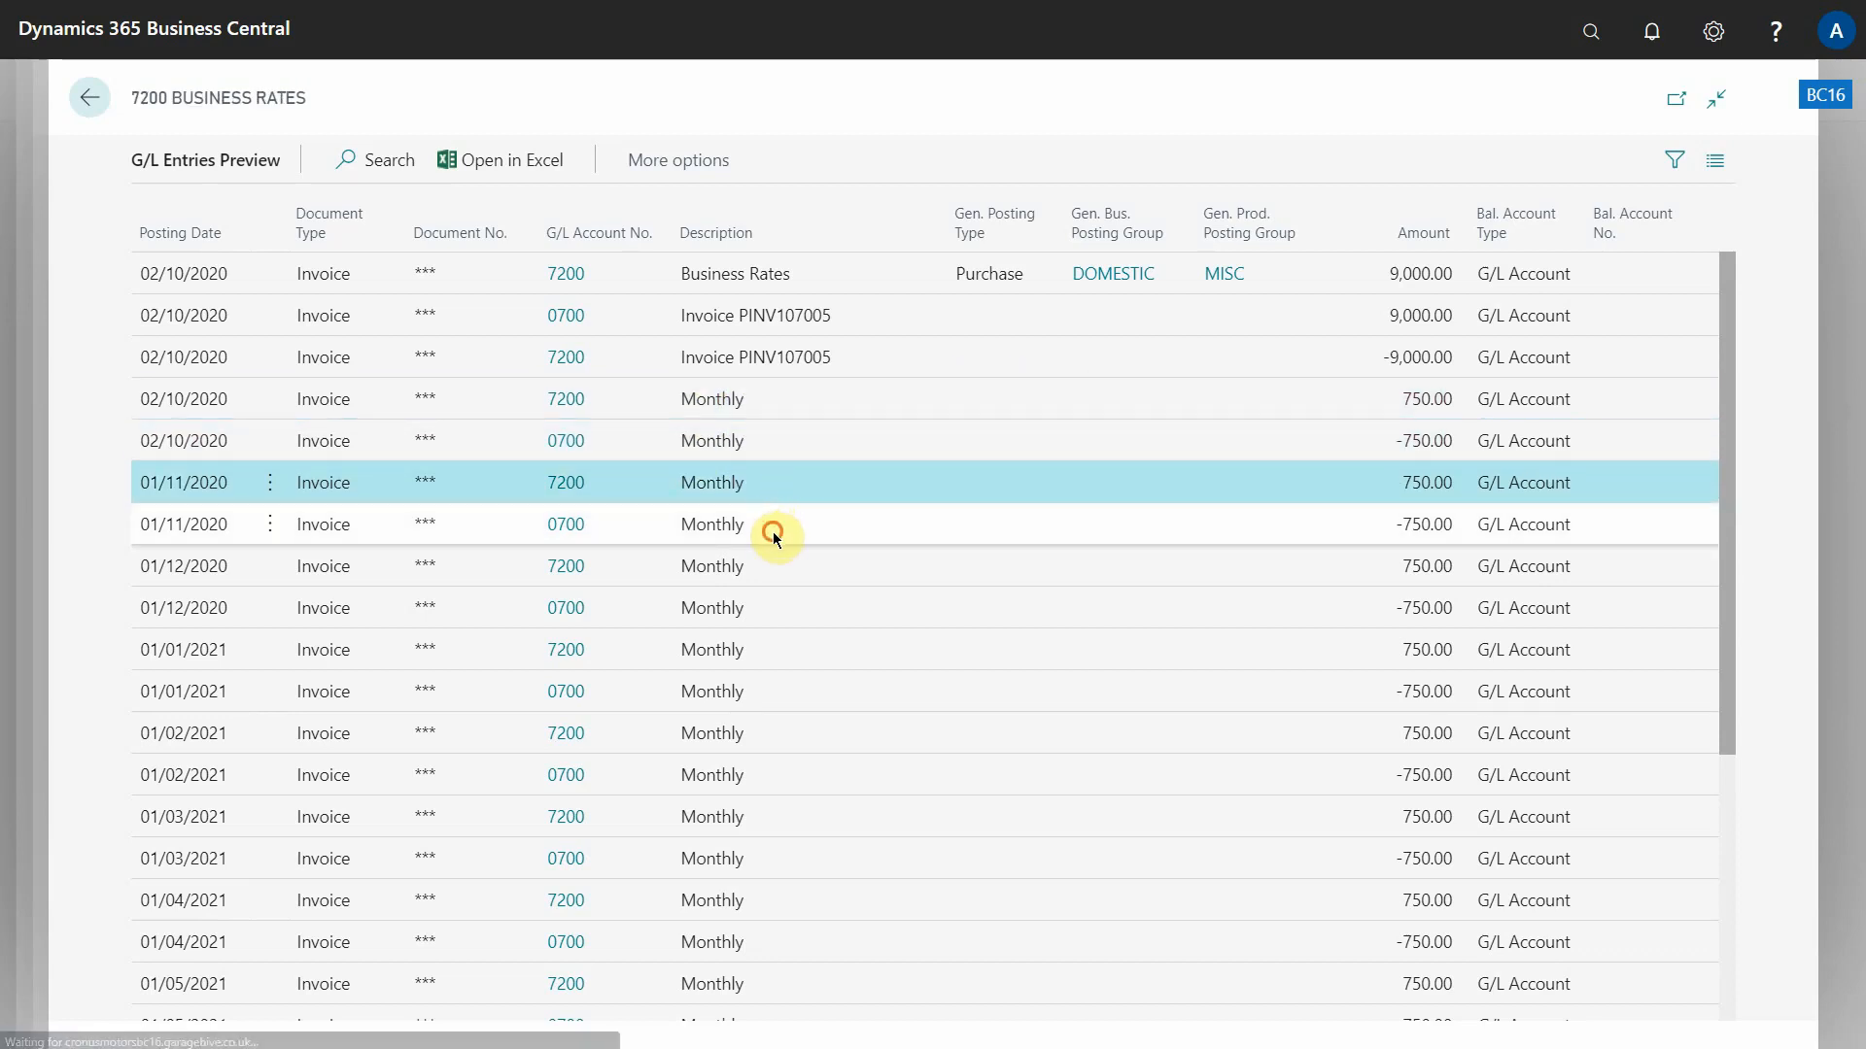
{"action": "left_click", "coordinate": [773, 525]}
{"action": "left_click", "coordinate": [762, 566]}
{"action": "left_click", "coordinate": [761, 608]}
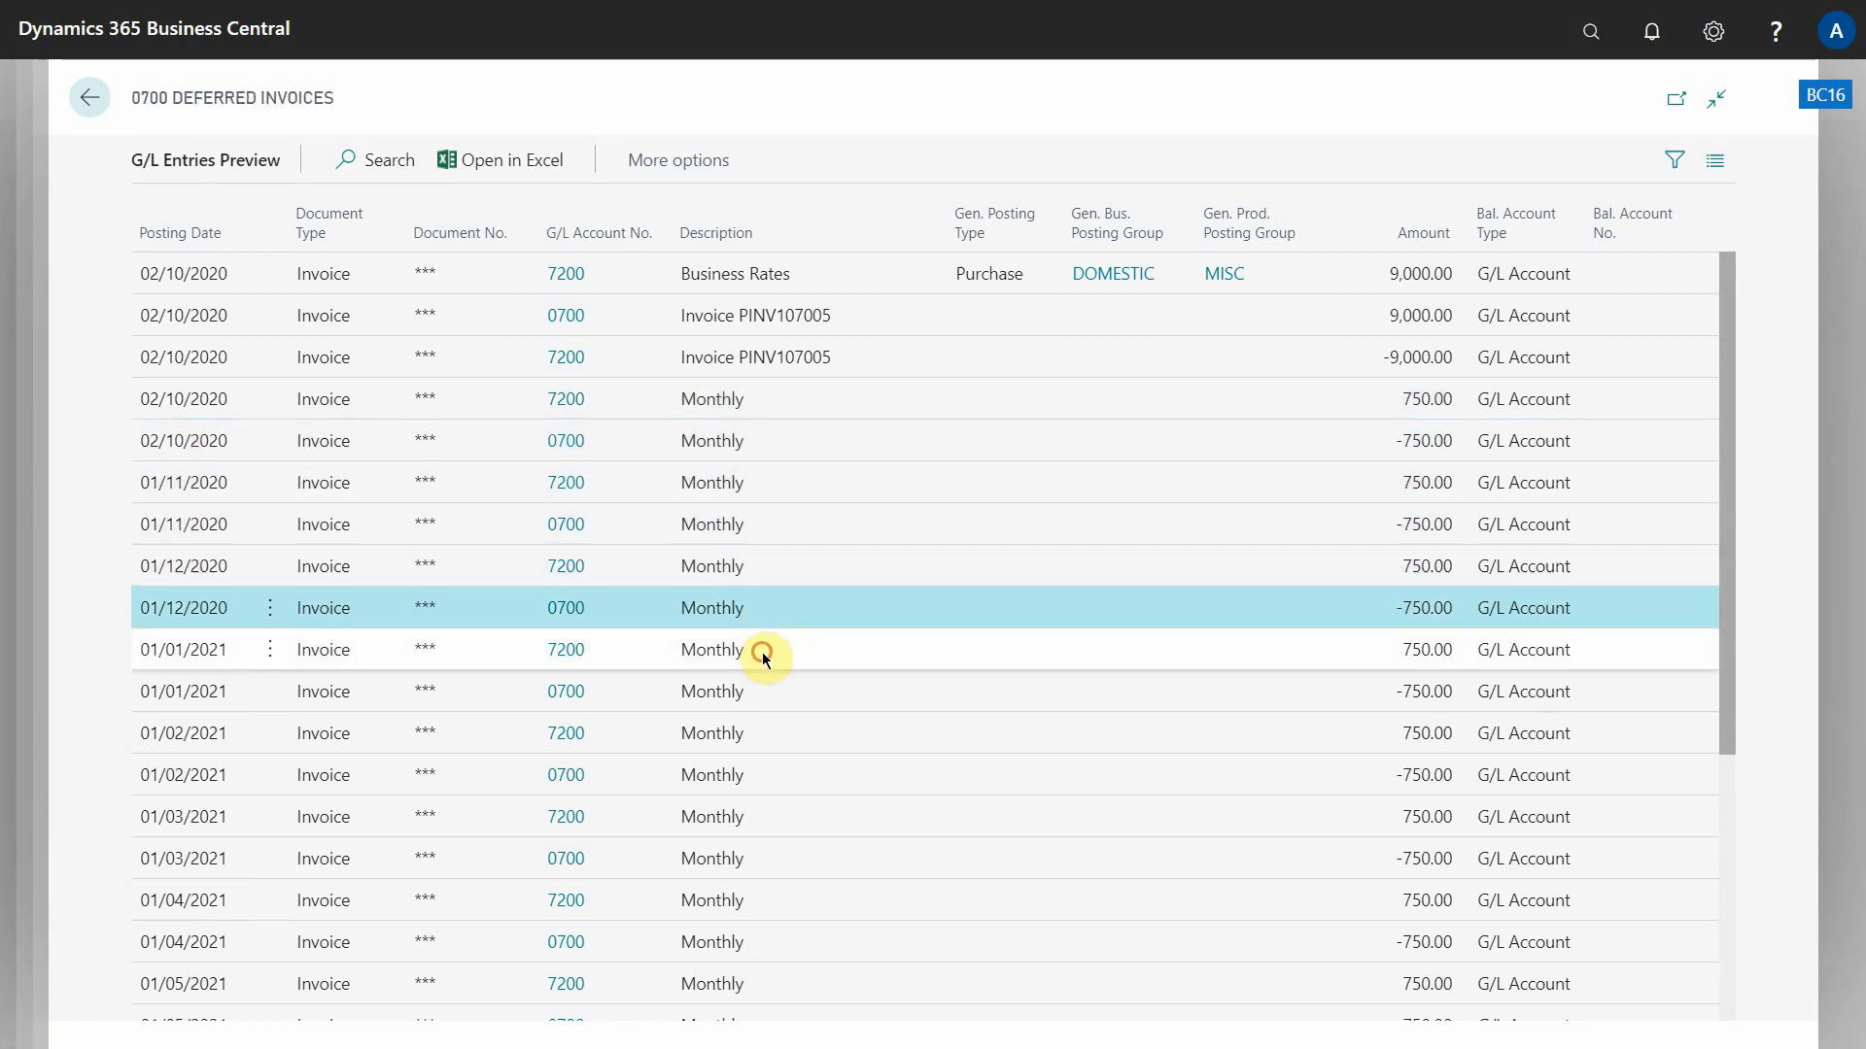
{"action": "left_click", "coordinate": [761, 650]}
{"action": "left_click", "coordinate": [762, 690]}
{"action": "left_click", "coordinate": [765, 730]}
{"action": "left_click", "coordinate": [760, 772]}
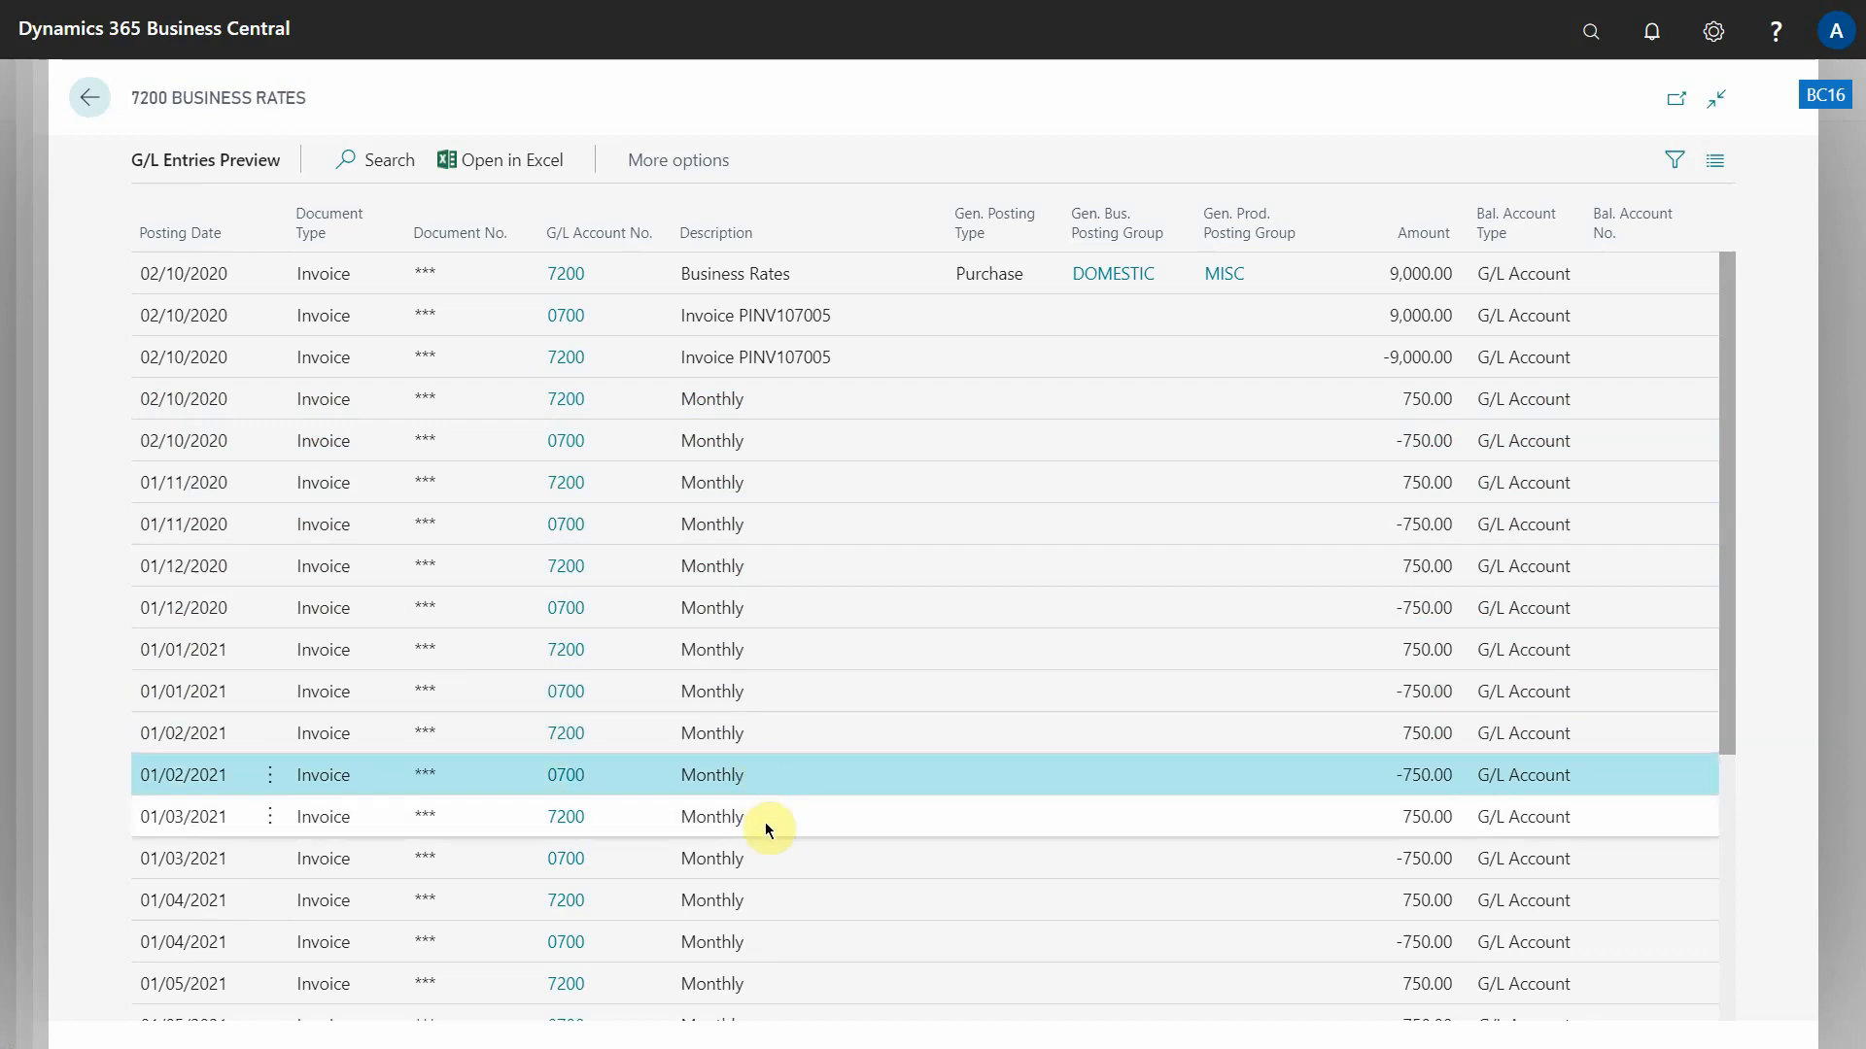
{"action": "left_click", "coordinate": [765, 822]}
Step: Compare the initial Deferred Invoices and Business Rates entries with the 7200 Monthly entries from 01/11/2020 to 01/04/2021
{"action": "left_click", "coordinate": [888, 313]}
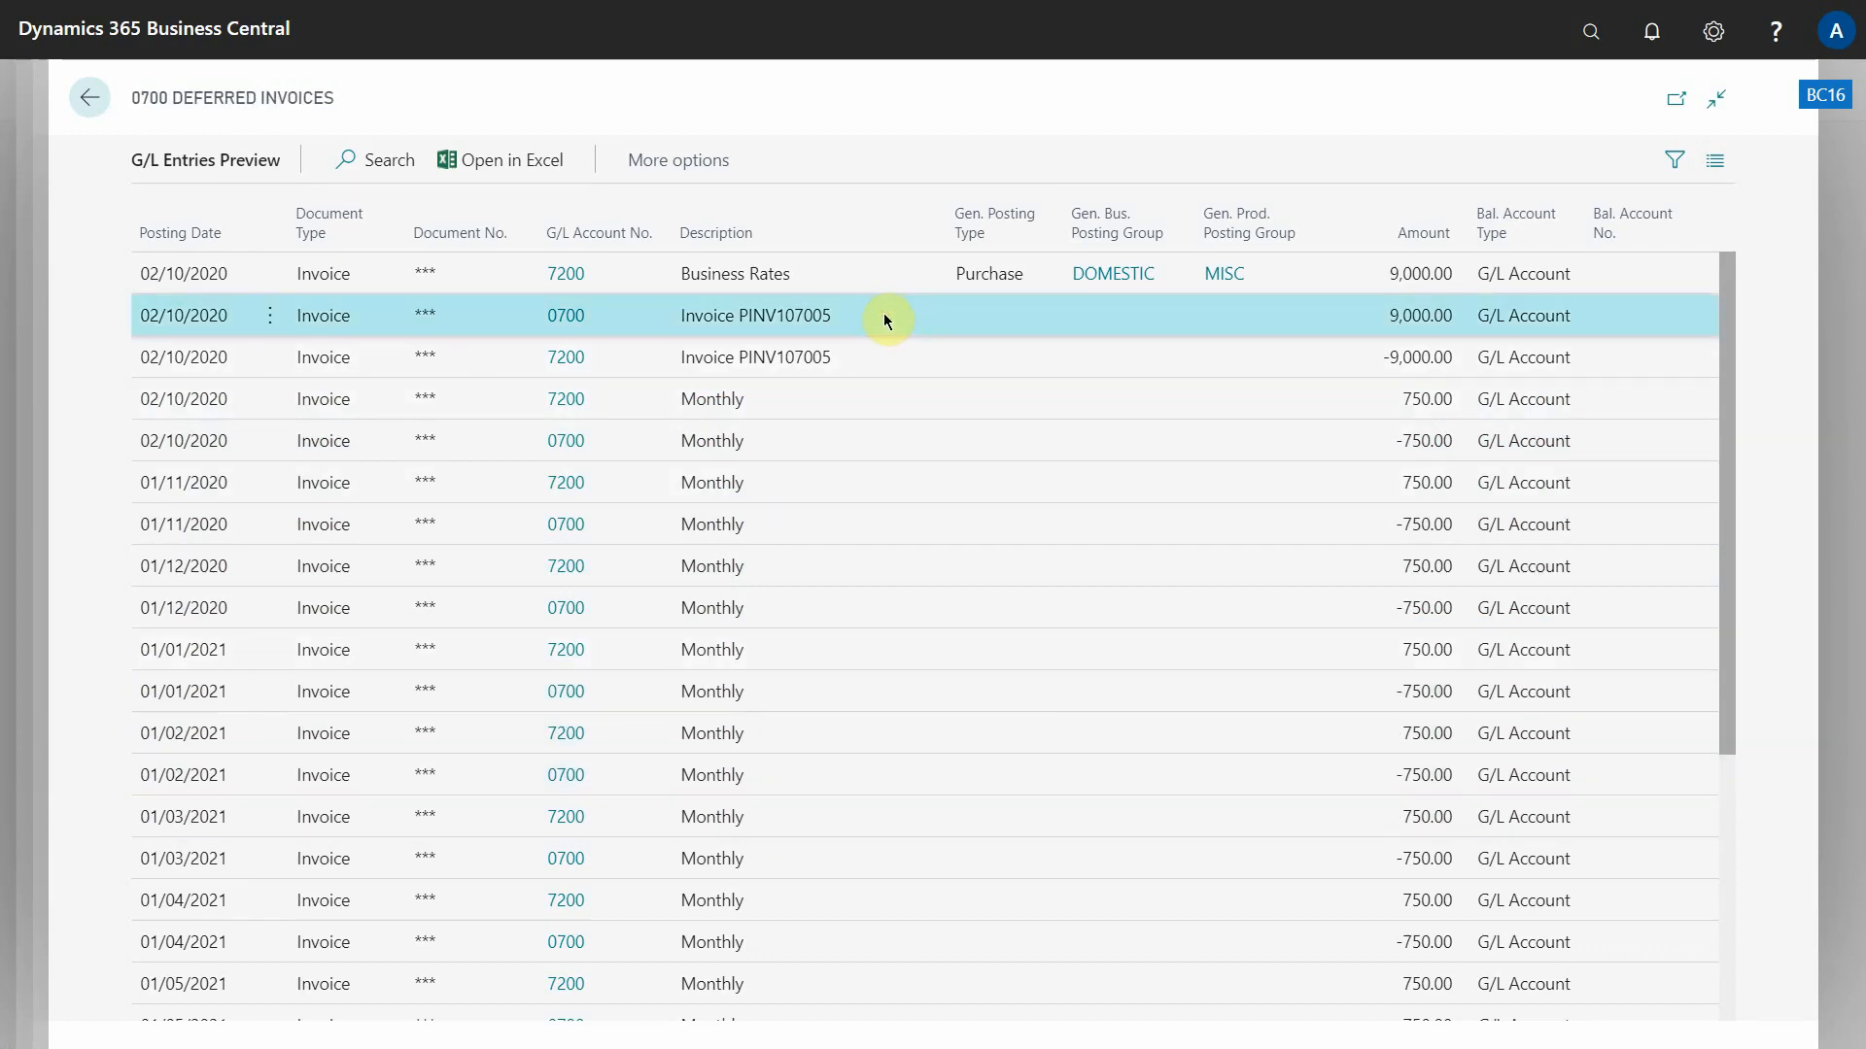
{"action": "left_click", "coordinate": [832, 286]}
{"action": "left_click", "coordinate": [797, 491]}
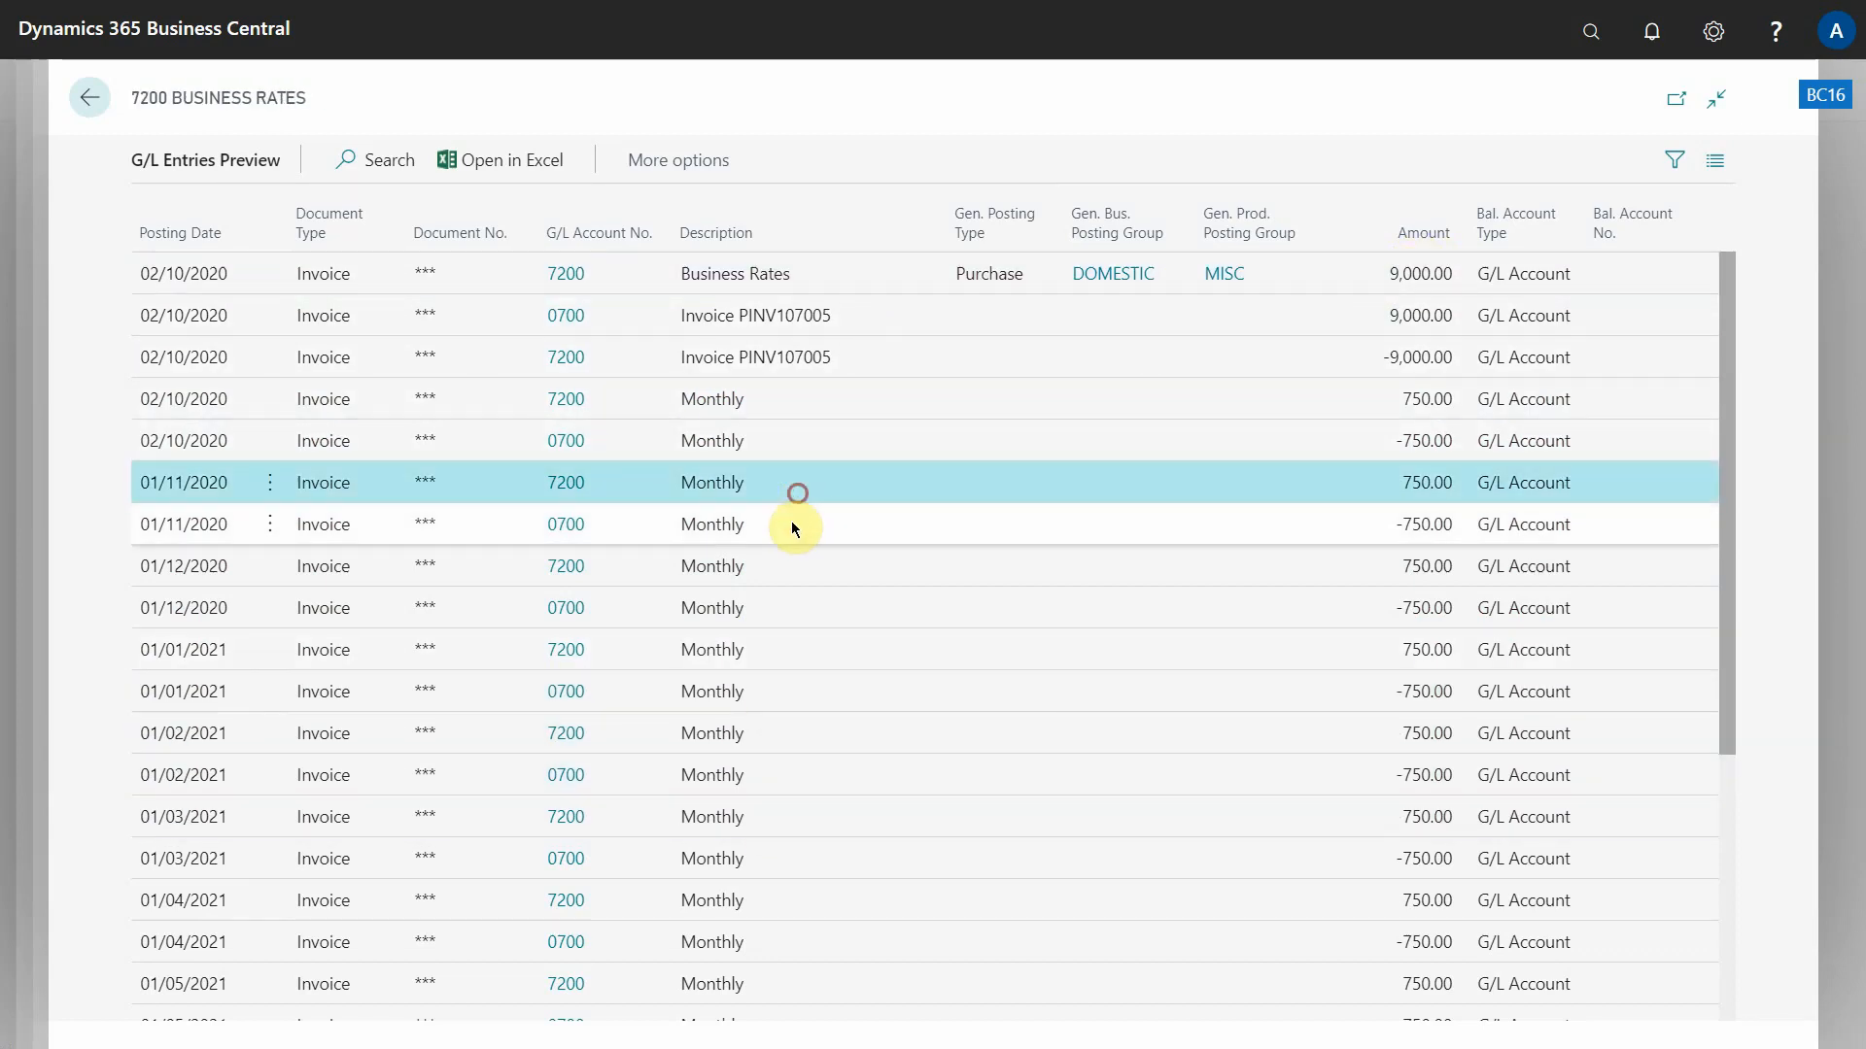
{"action": "left_click", "coordinate": [789, 574]}
{"action": "left_click", "coordinate": [764, 661]}
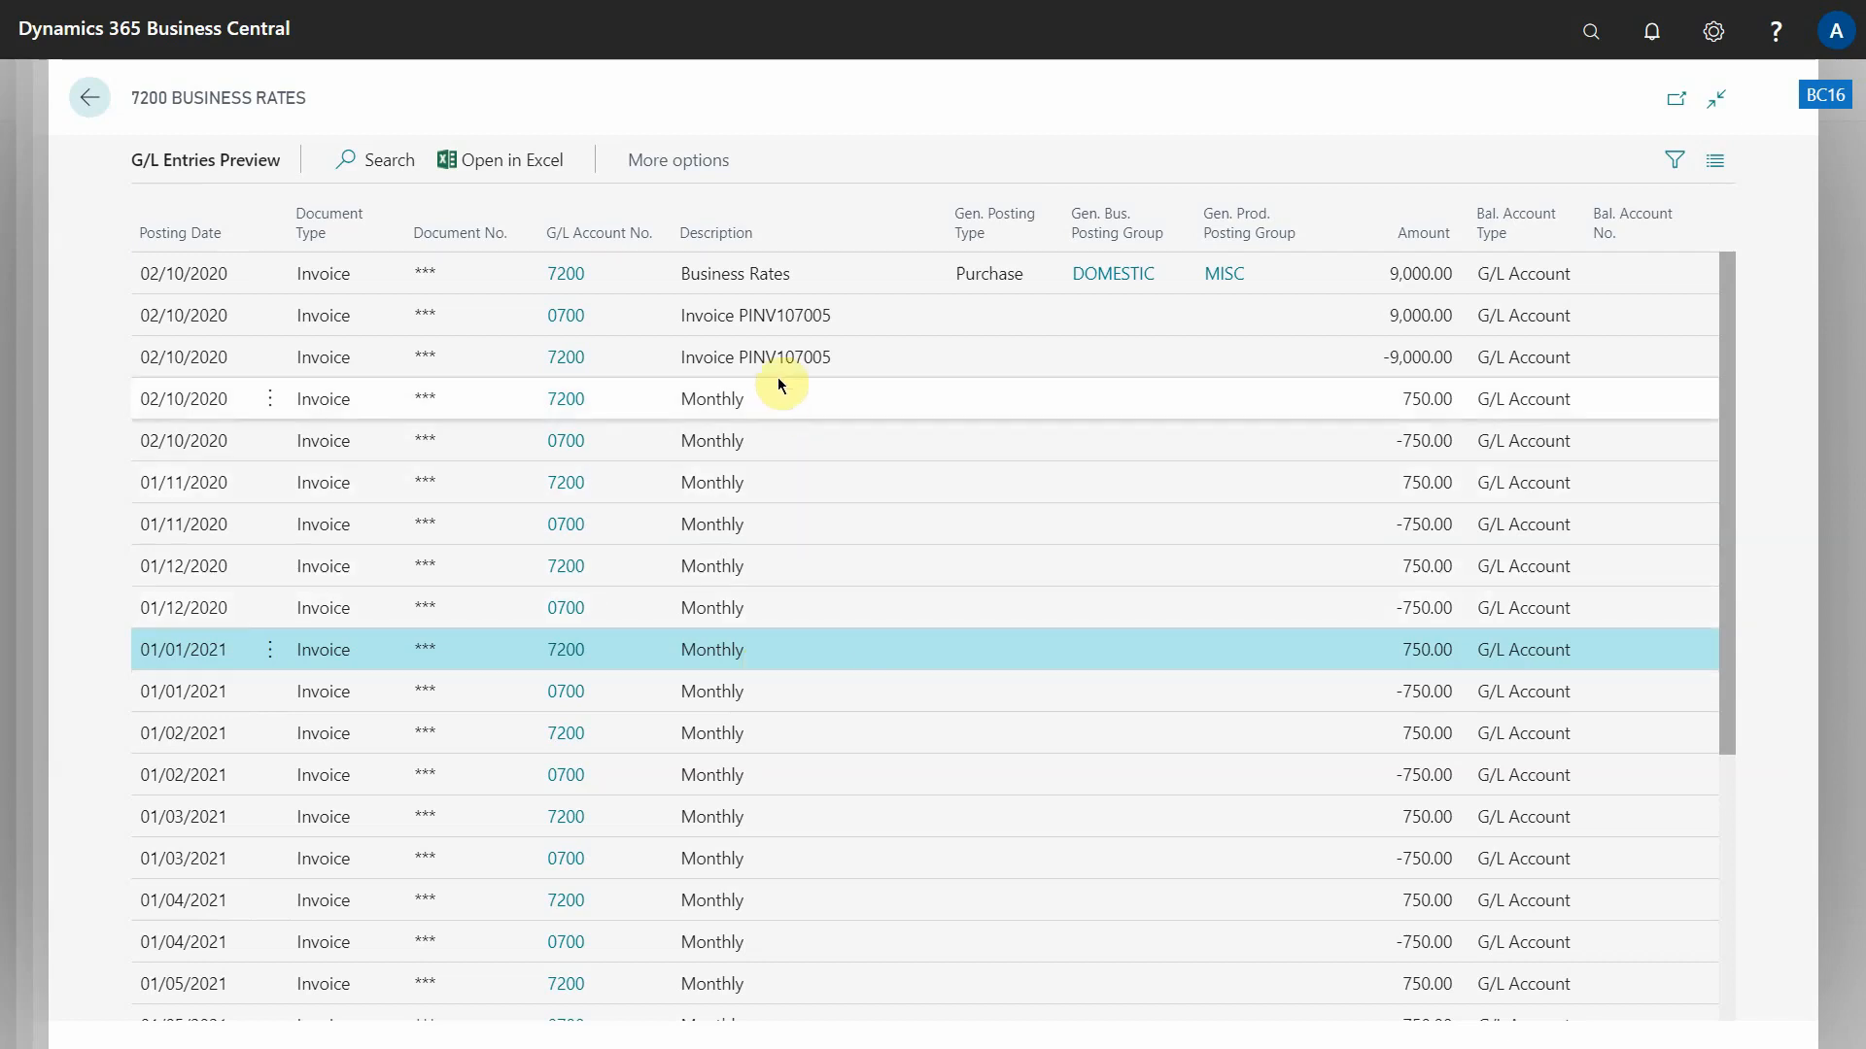
{"action": "left_click", "coordinate": [744, 748]}
{"action": "left_click", "coordinate": [762, 824]}
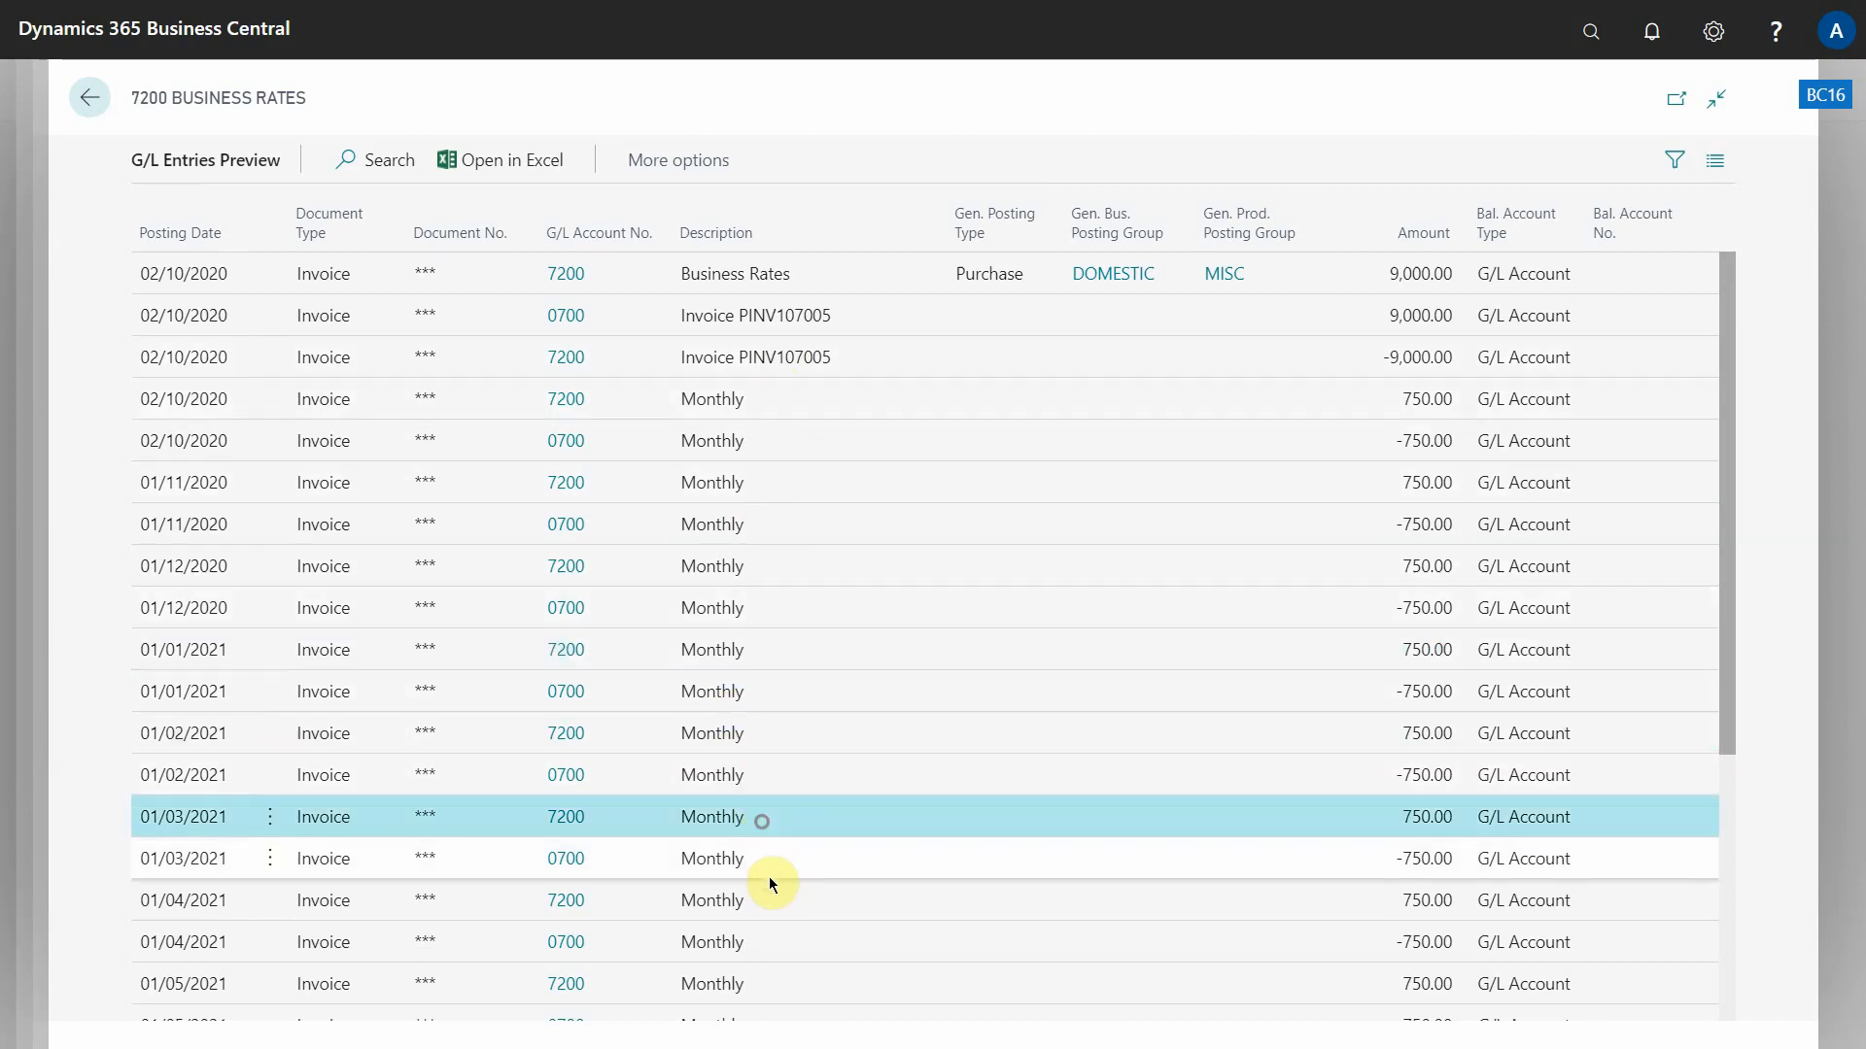
{"action": "left_click", "coordinate": [773, 905]}
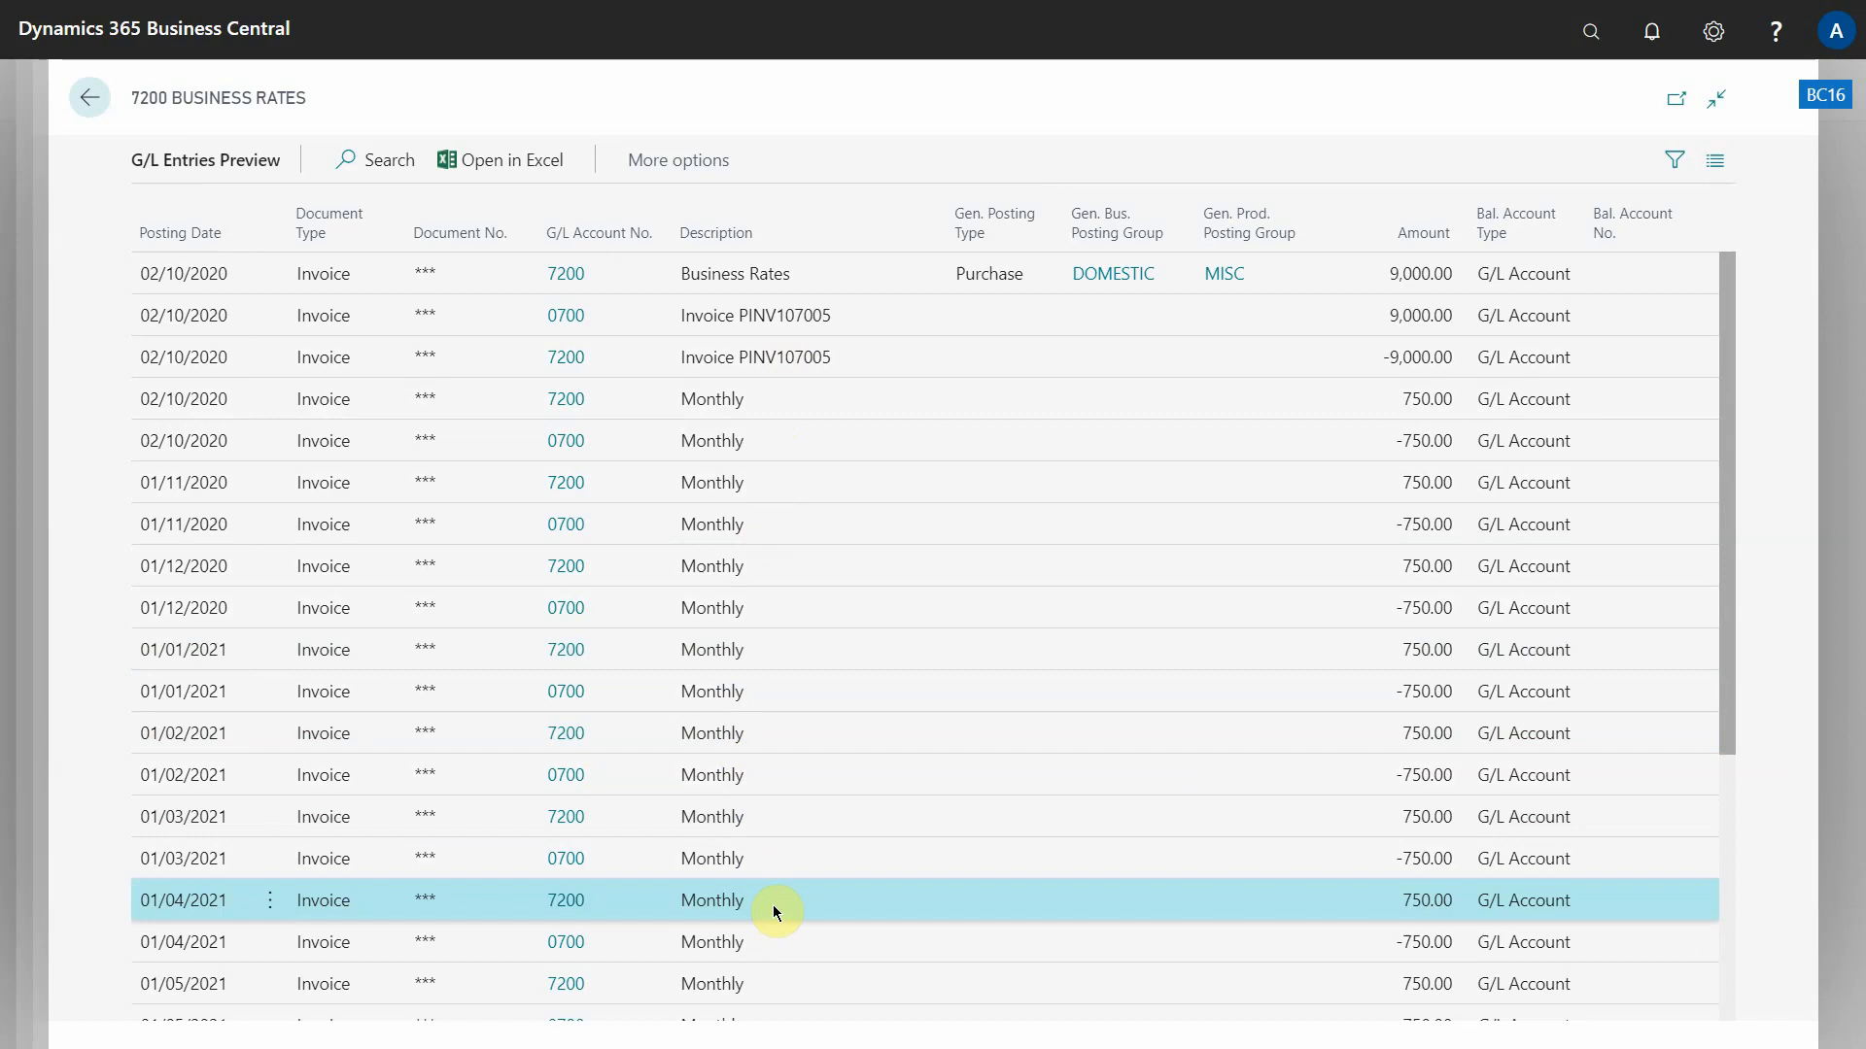
{"action": "left_click", "coordinate": [784, 836]}
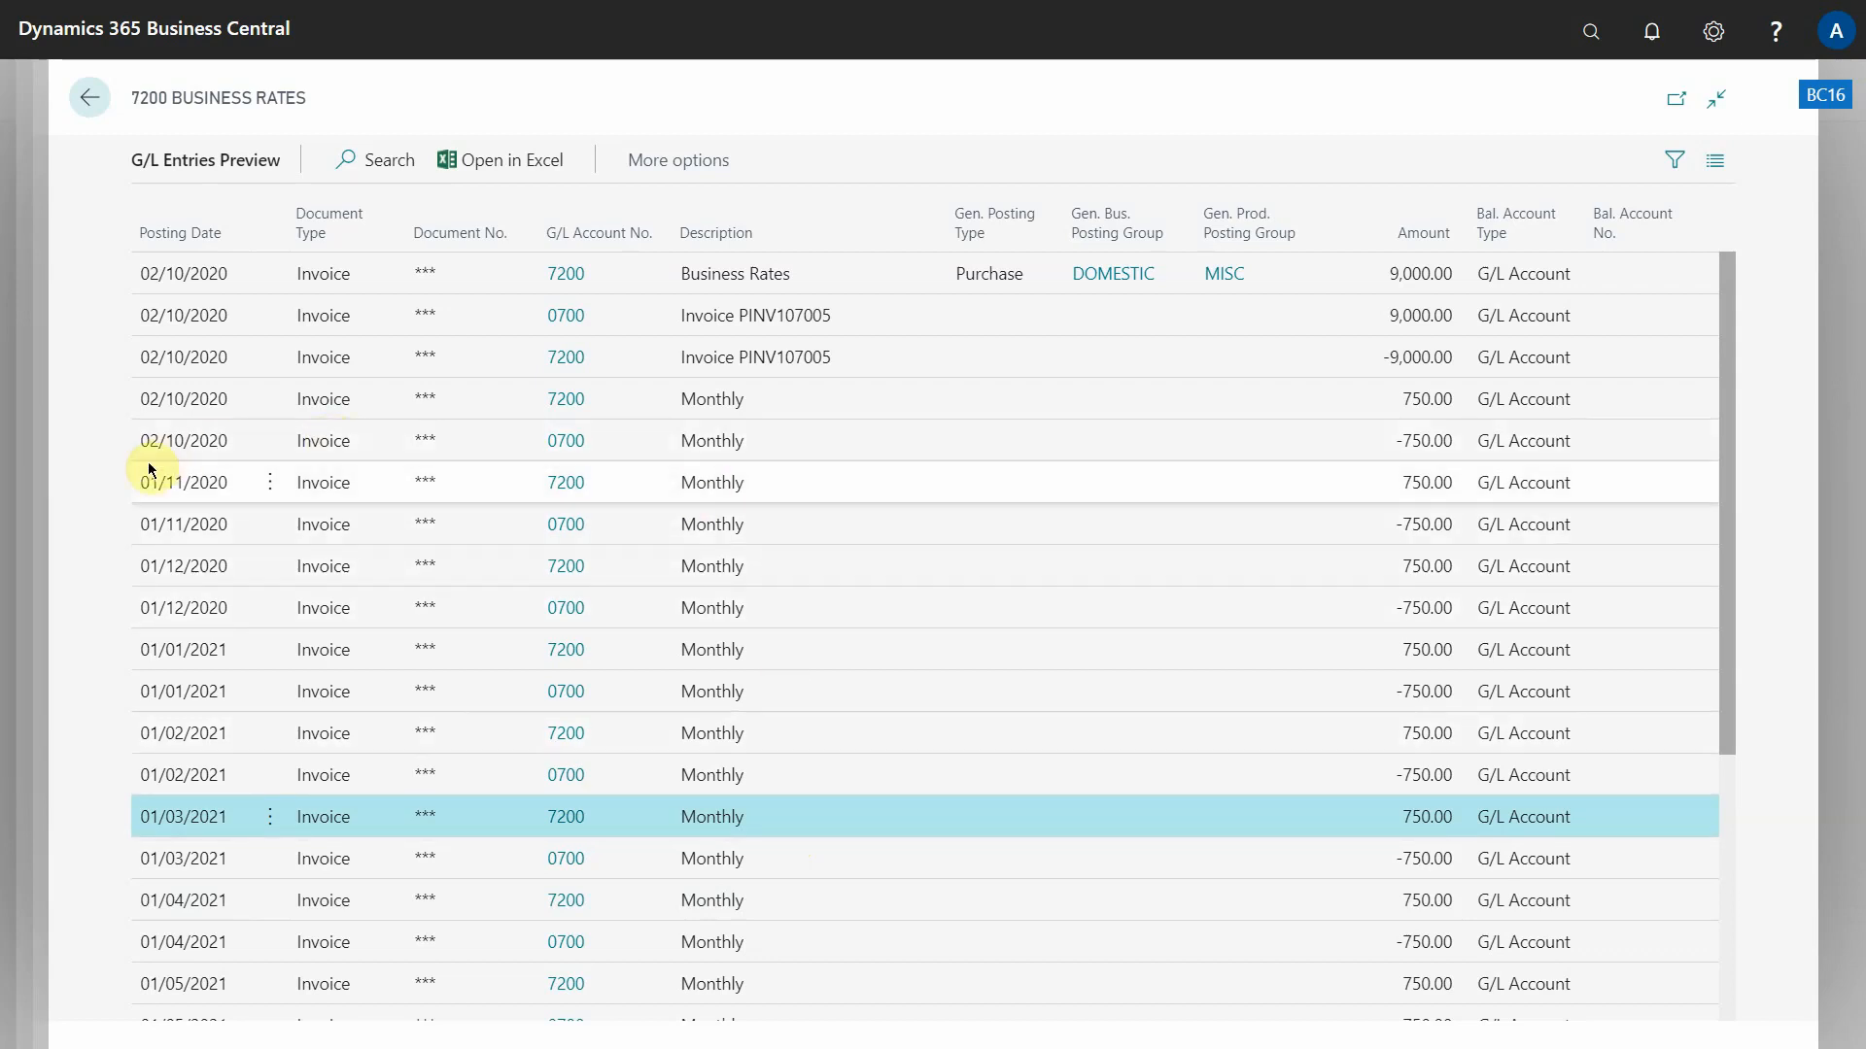
Step: Close the posting preview and post the Local Council purchase invoice
{"action": "key", "text": "Escape"}
{"action": "key", "text": "Escape"}
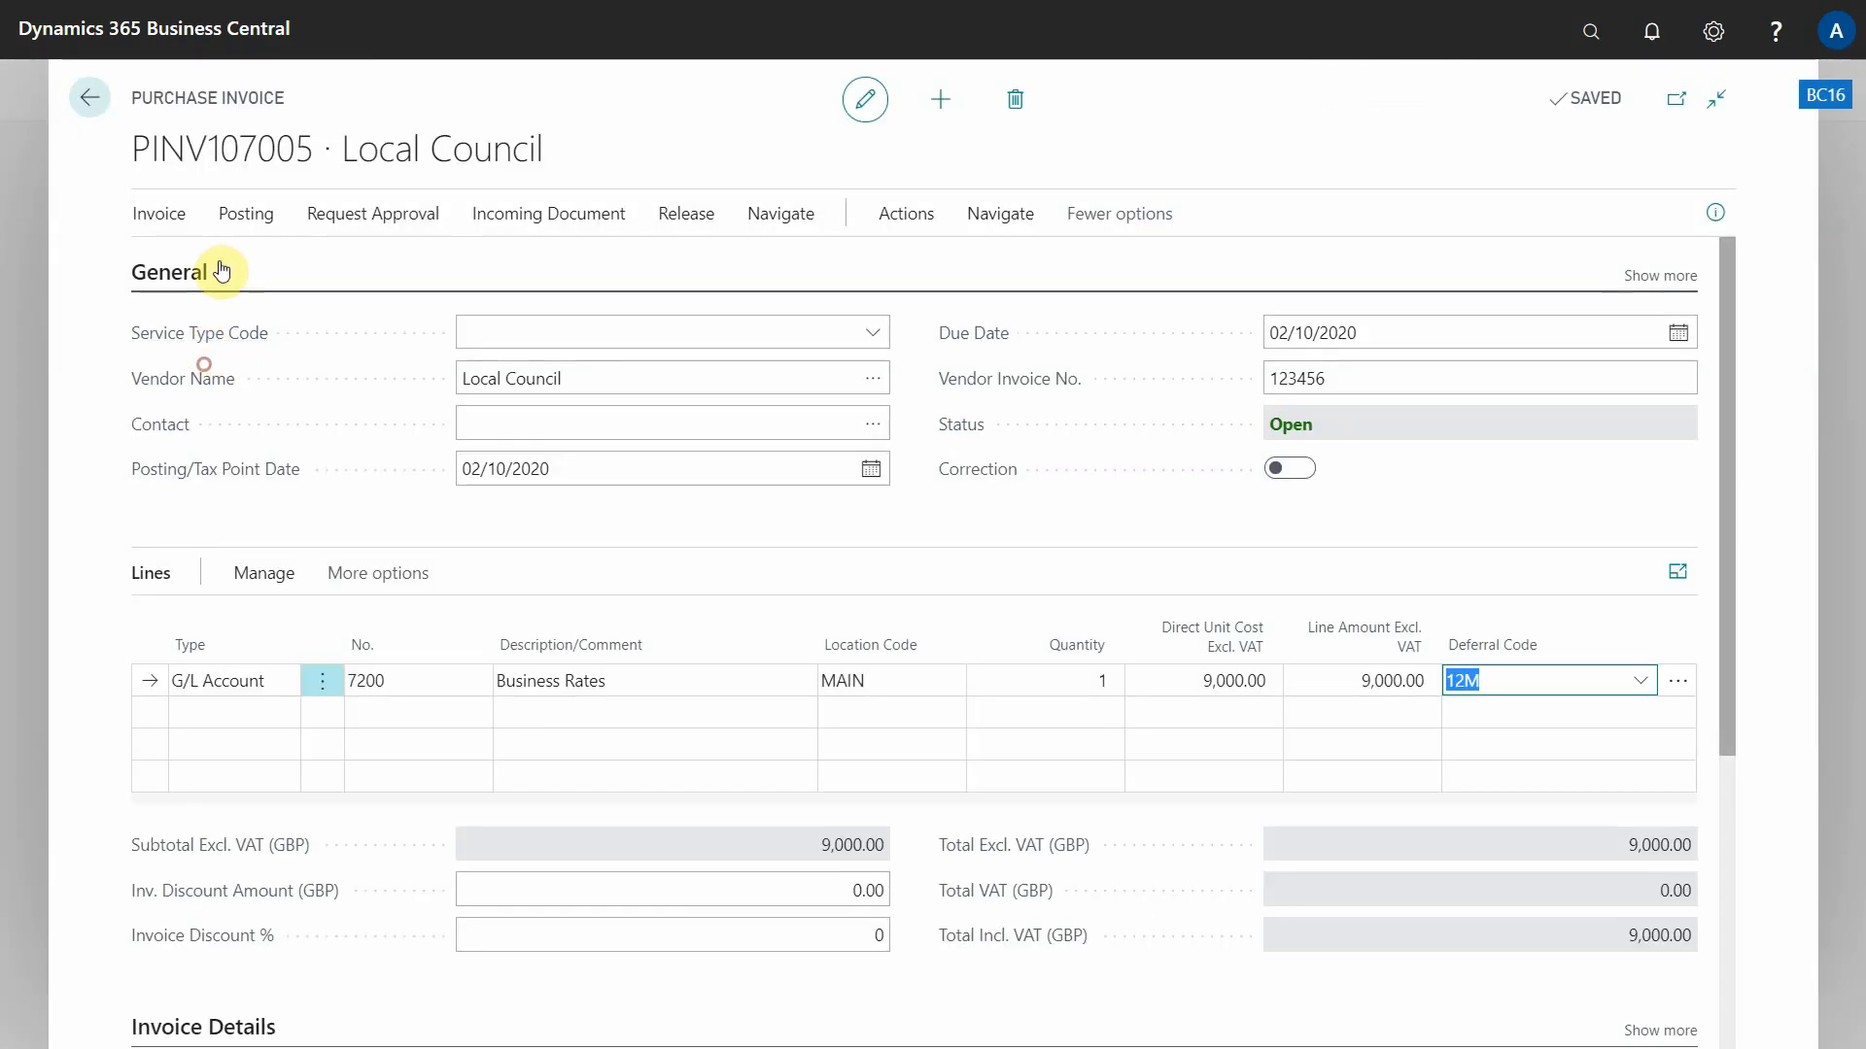
{"action": "left_click", "coordinate": [240, 221]}
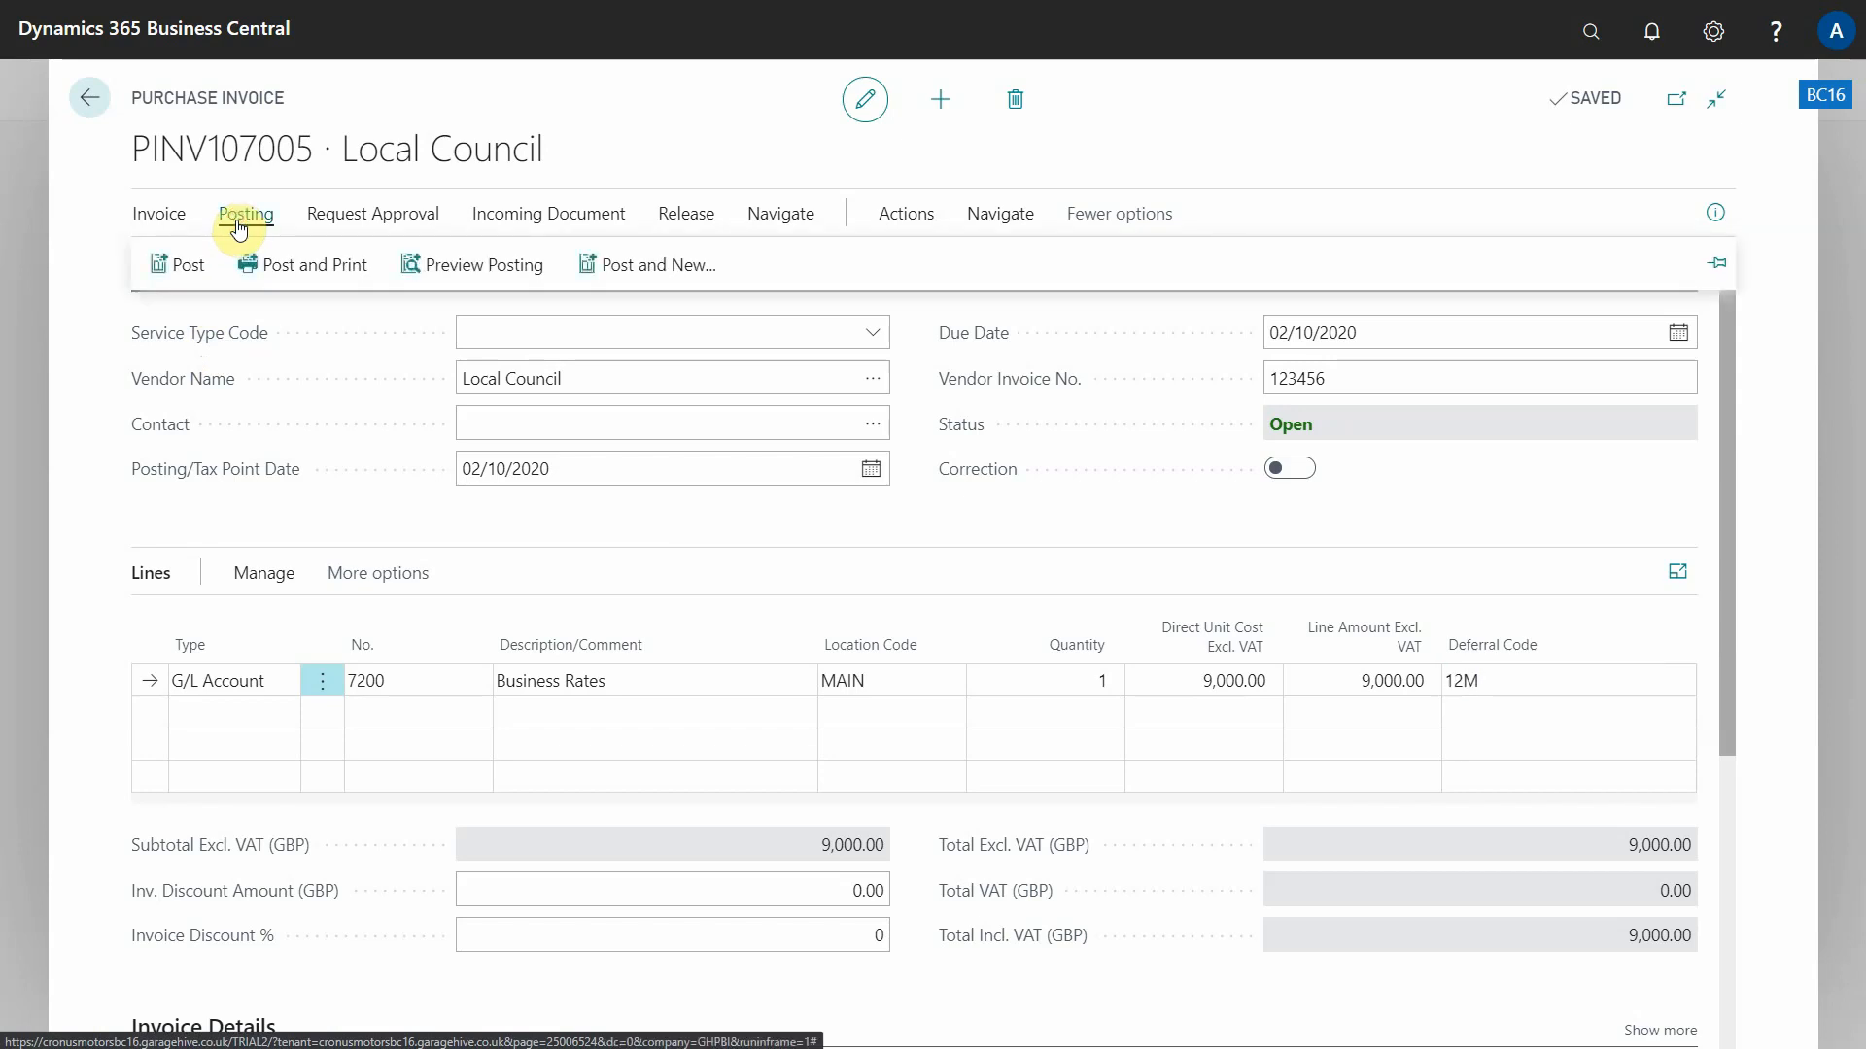
{"action": "left_click", "coordinate": [189, 268]}
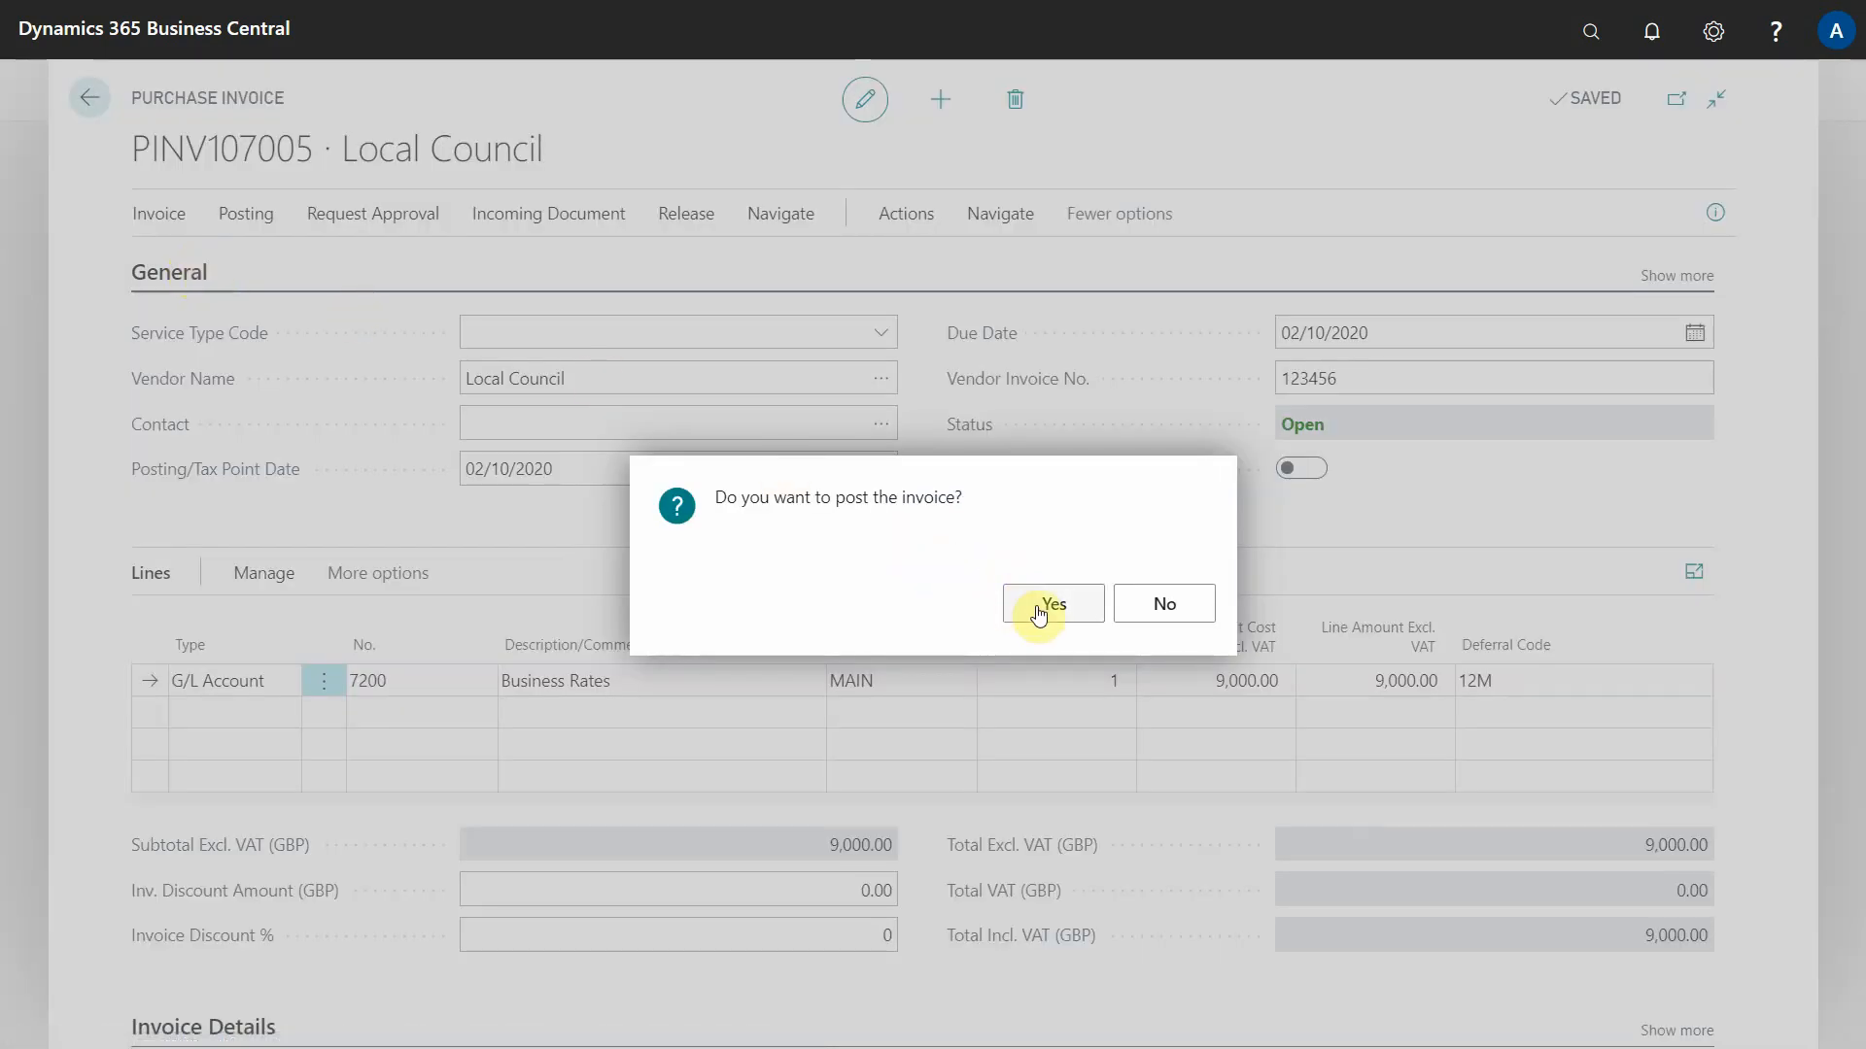
{"action": "left_click", "coordinate": [1038, 608]}
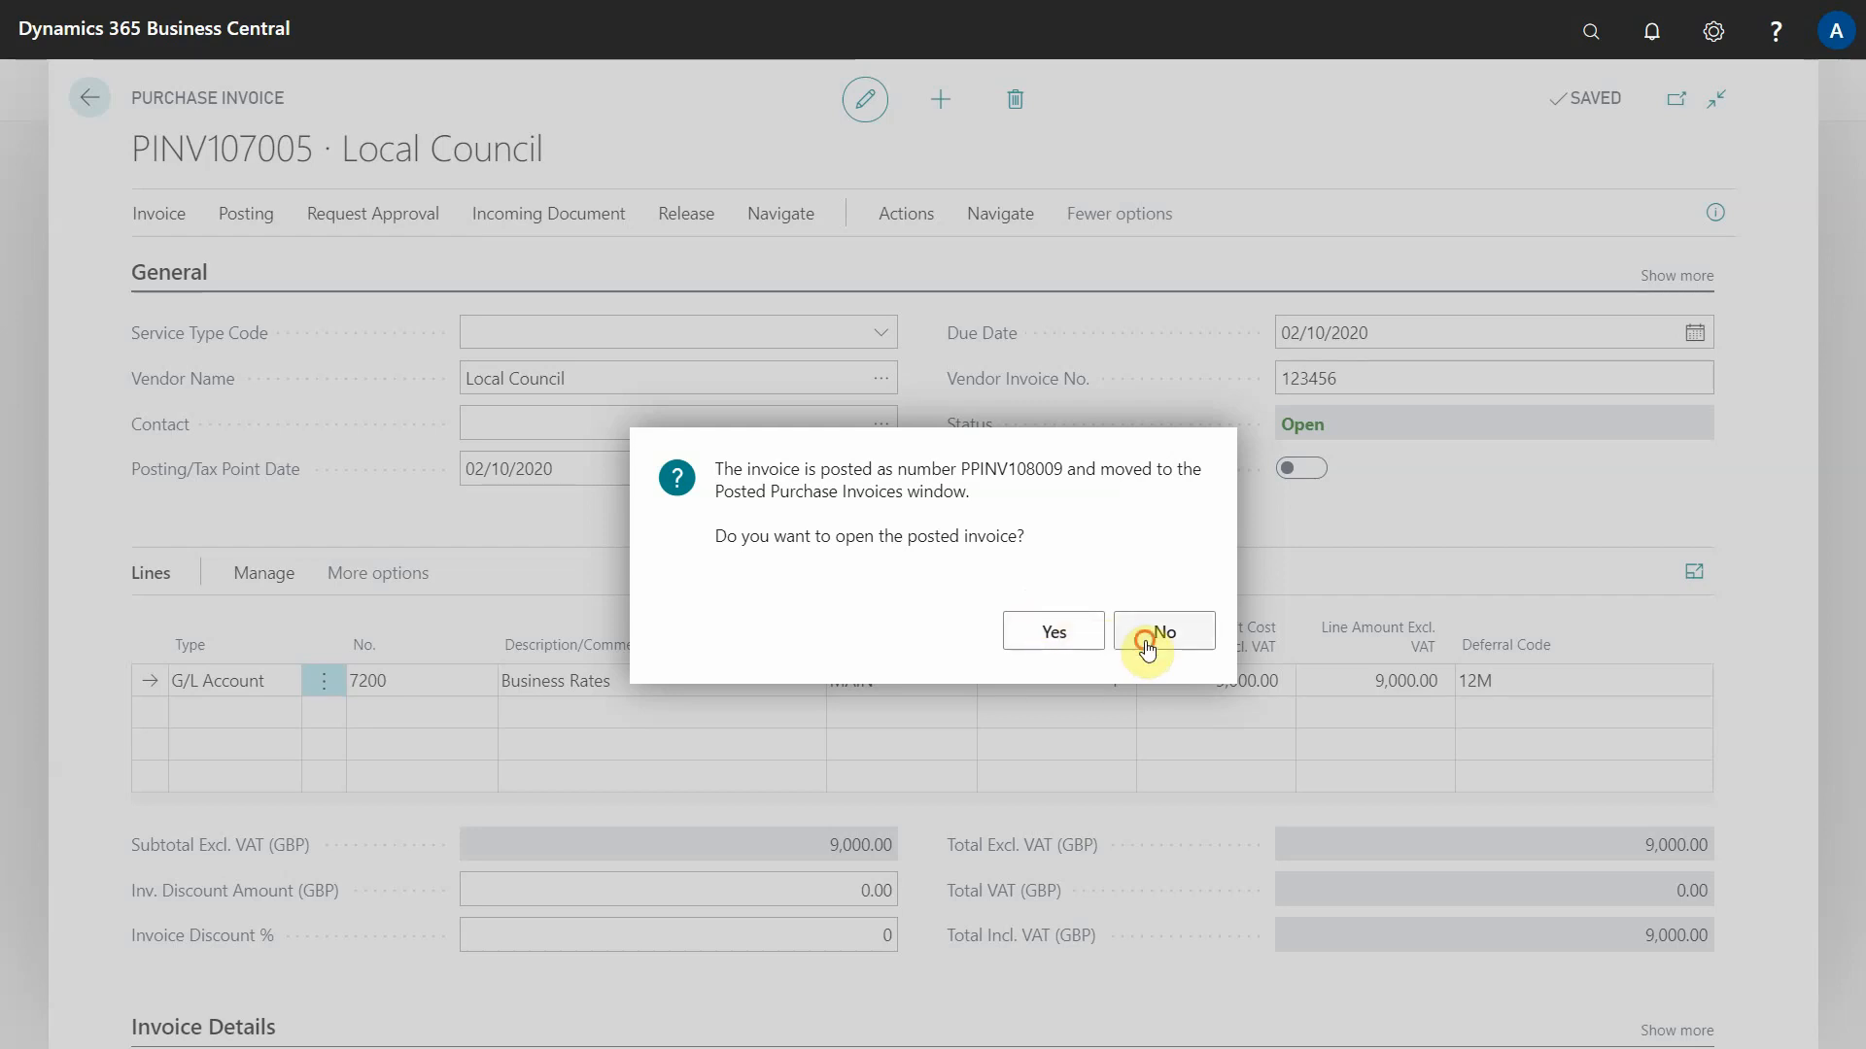
Step: Decline opening the posted purchase invoice and open the Chart of Accounts page instead
{"action": "left_click", "coordinate": [1146, 637]}
{"action": "left_click", "coordinate": [1590, 34]}
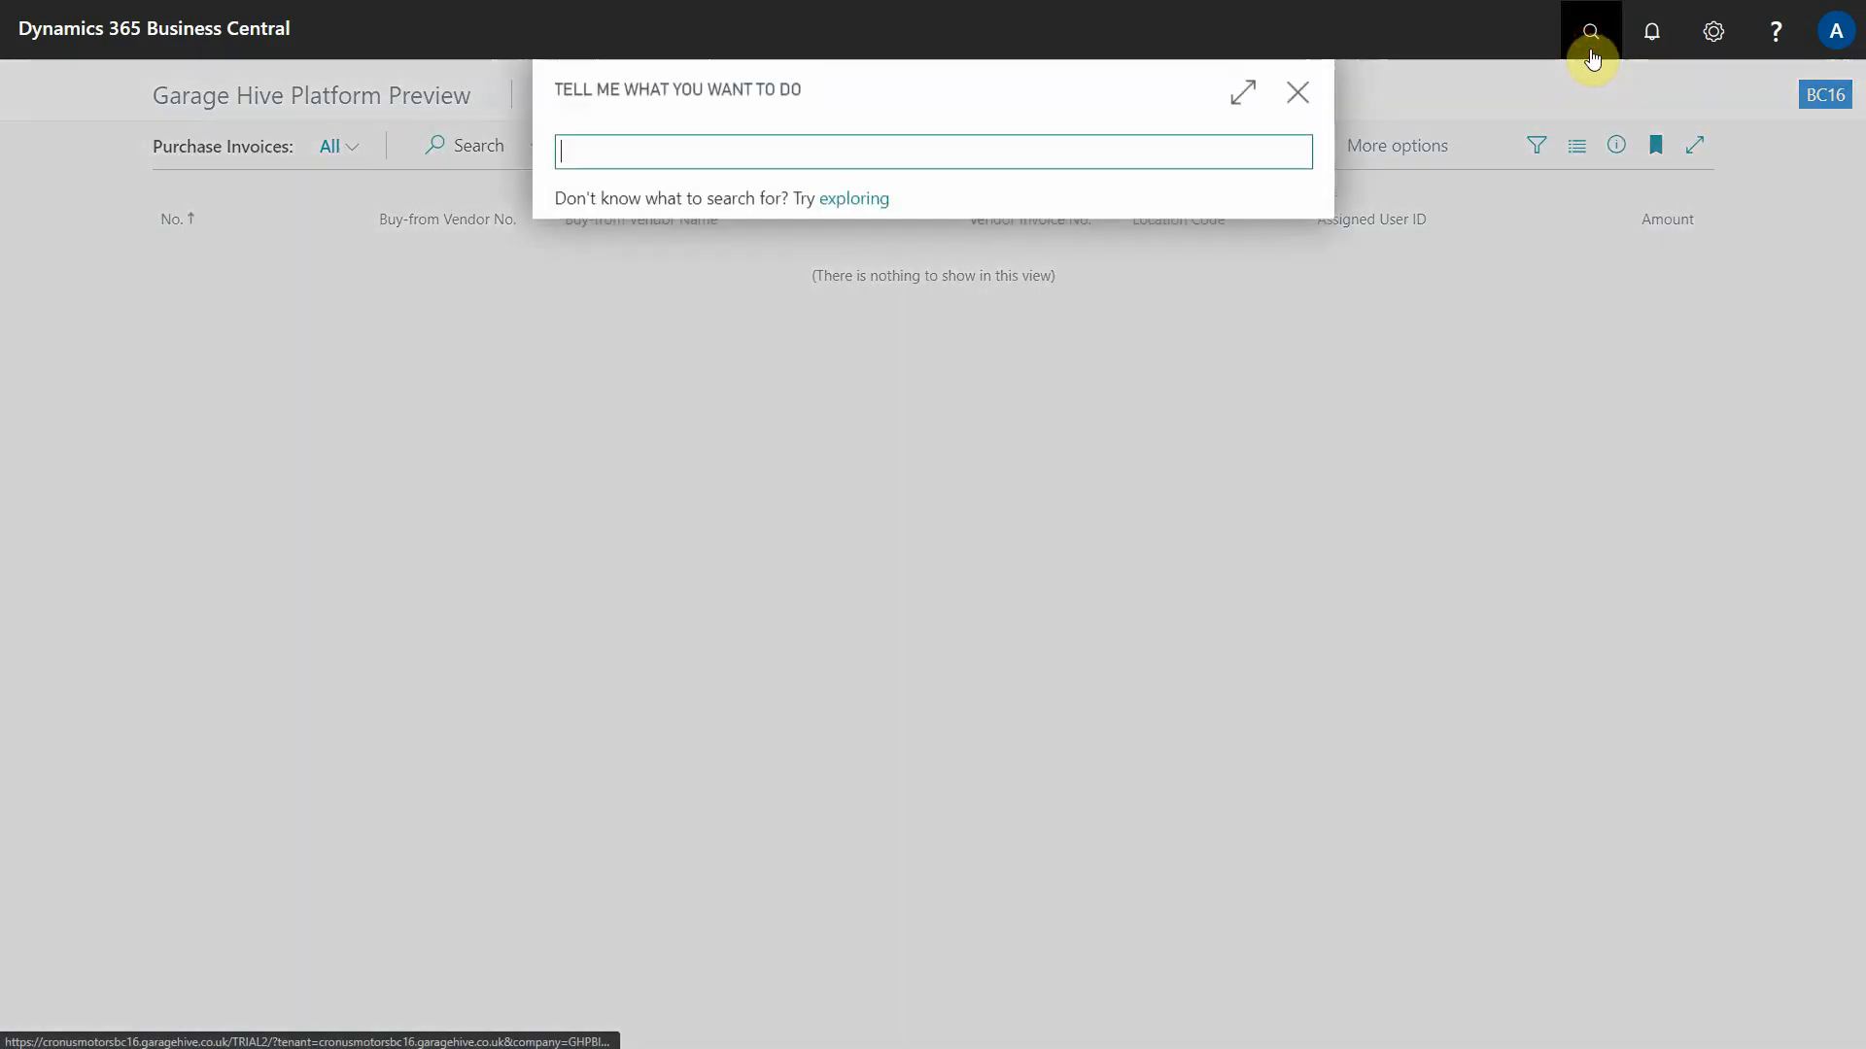
{"action": "type", "text": "chart of acc"}
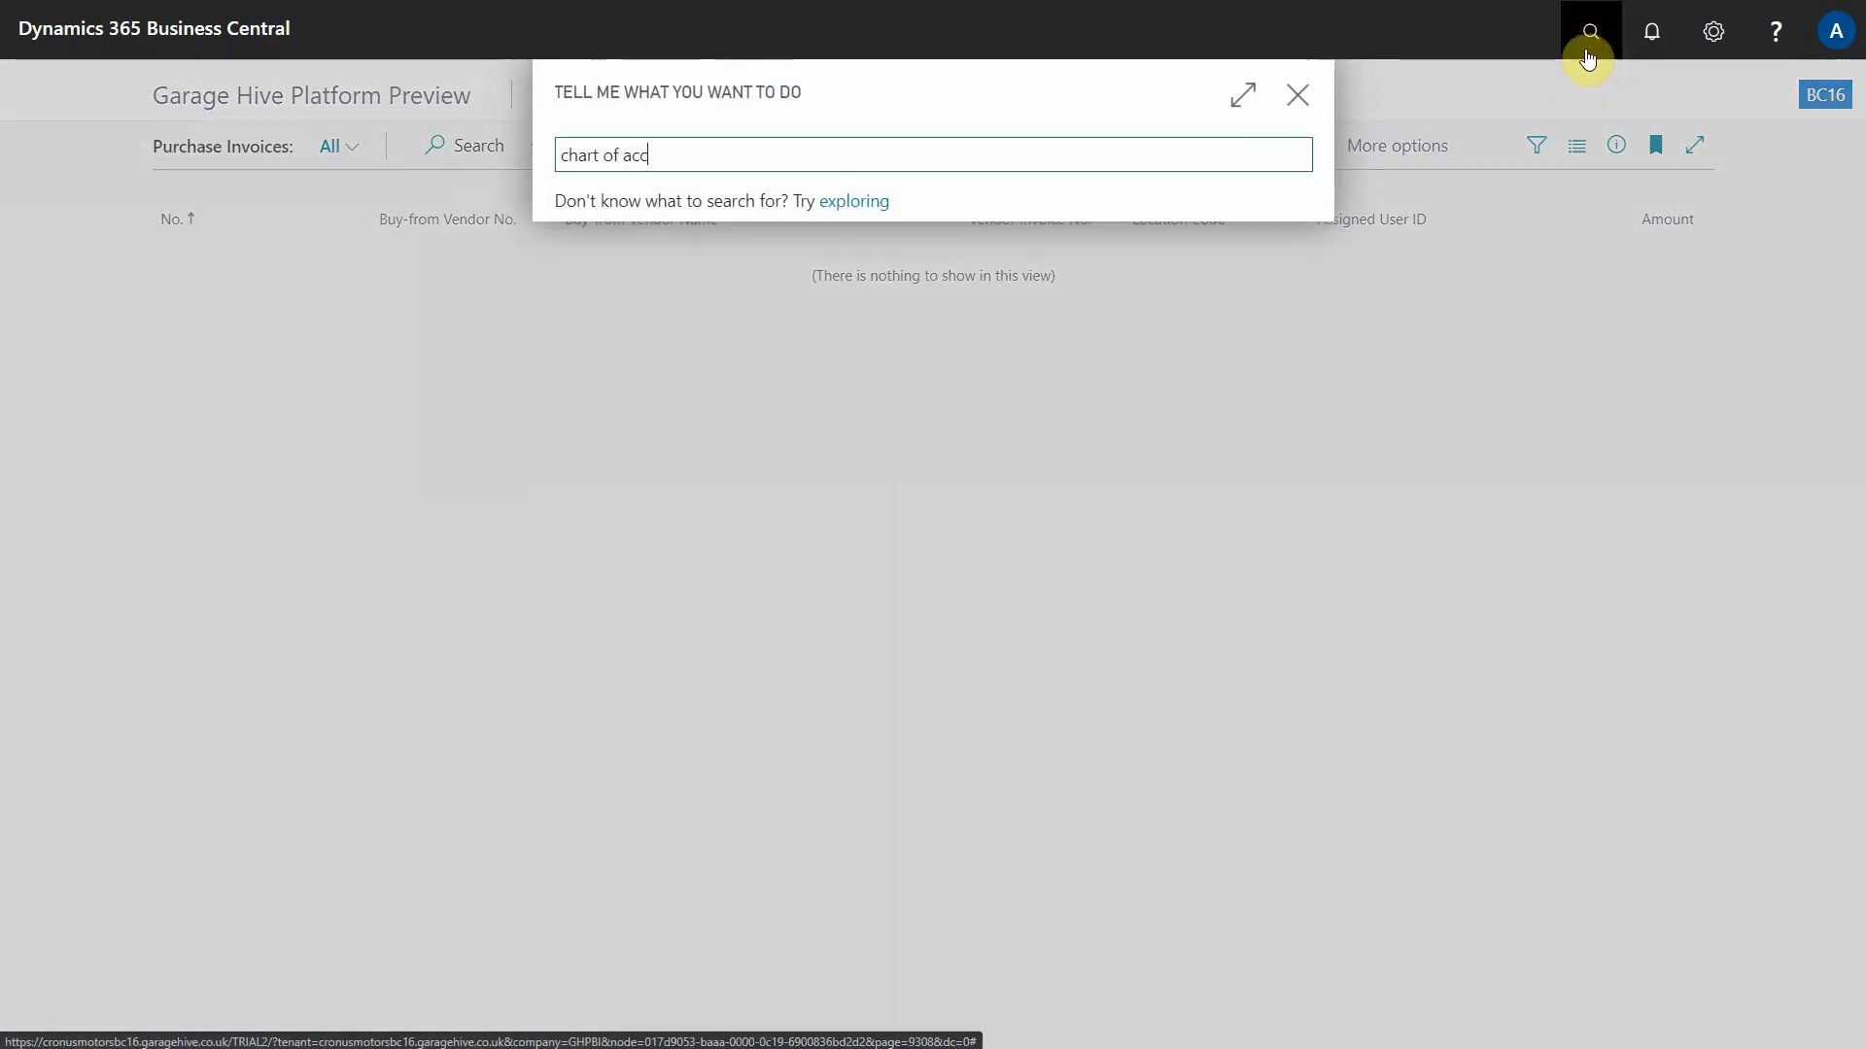
{"action": "left_click", "coordinate": [647, 257]}
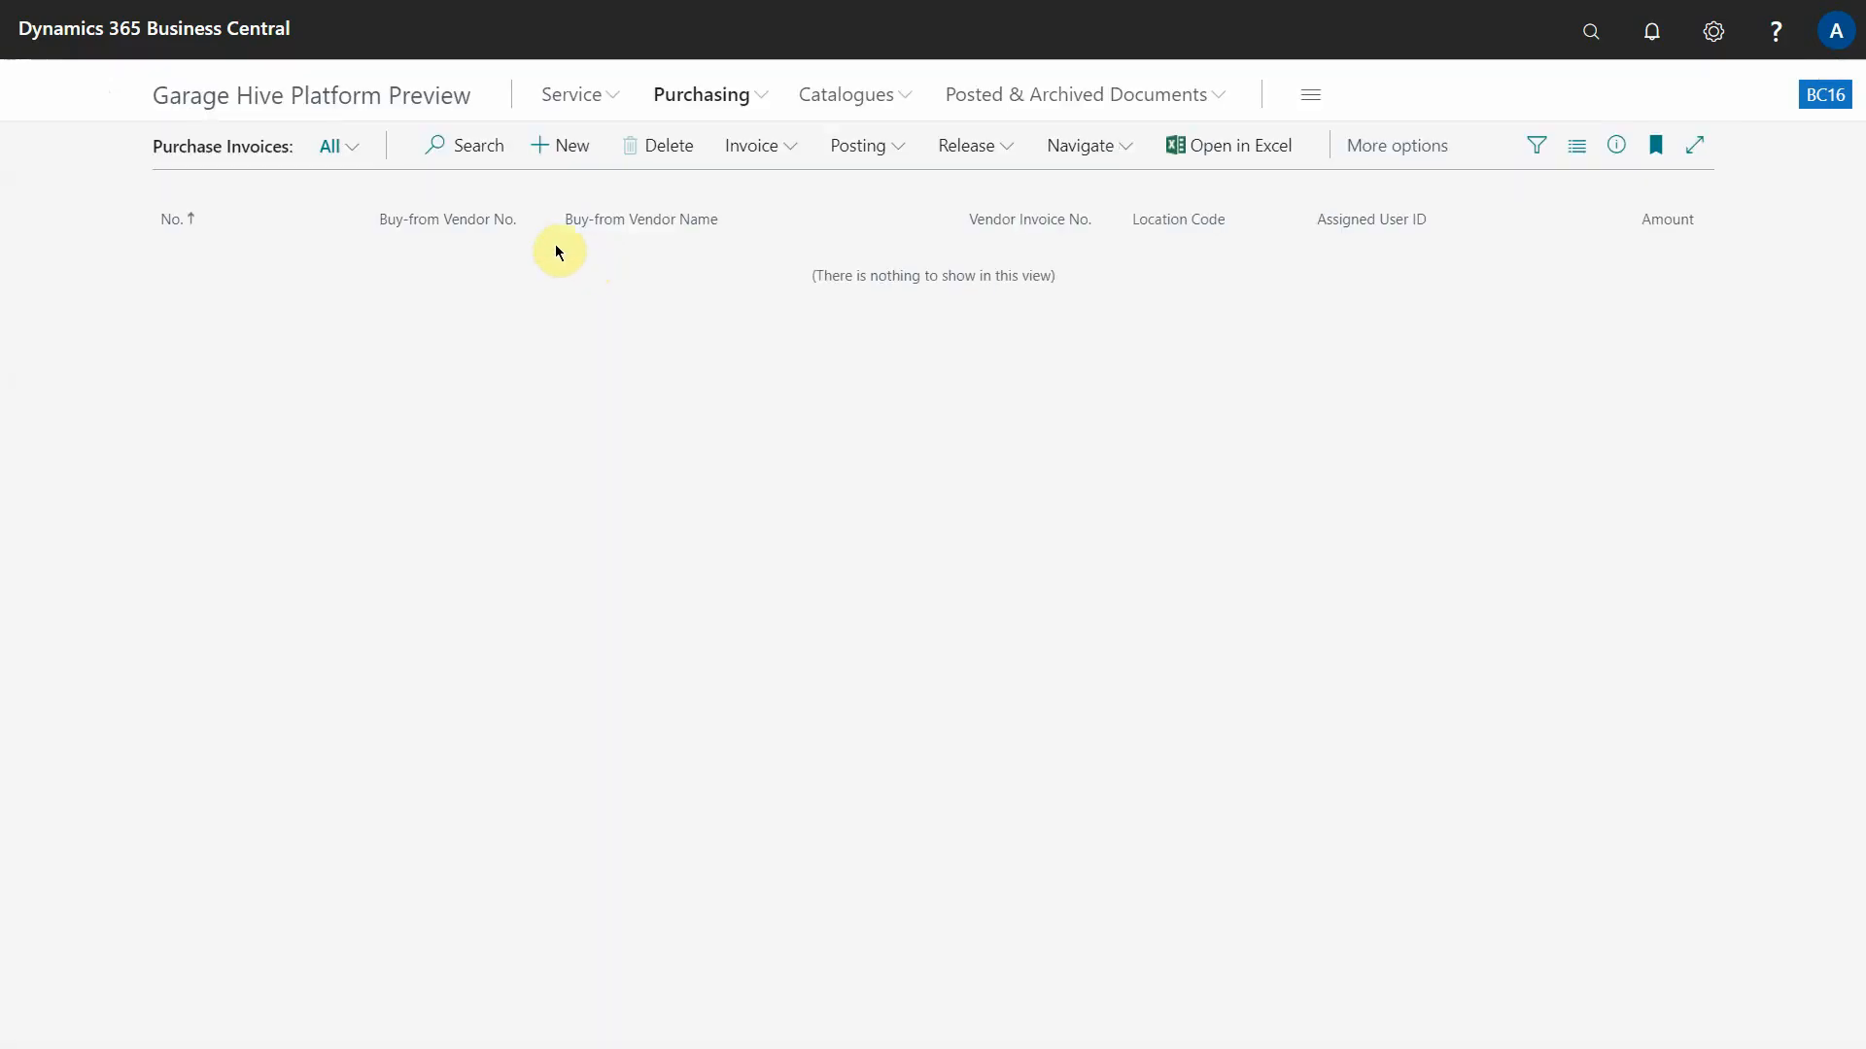
Step: Search the chart of accounts for "rate" and open the ledger entries behind the Business Rates net change, with the details pane hidden
{"action": "left_click", "coordinate": [198, 159]}
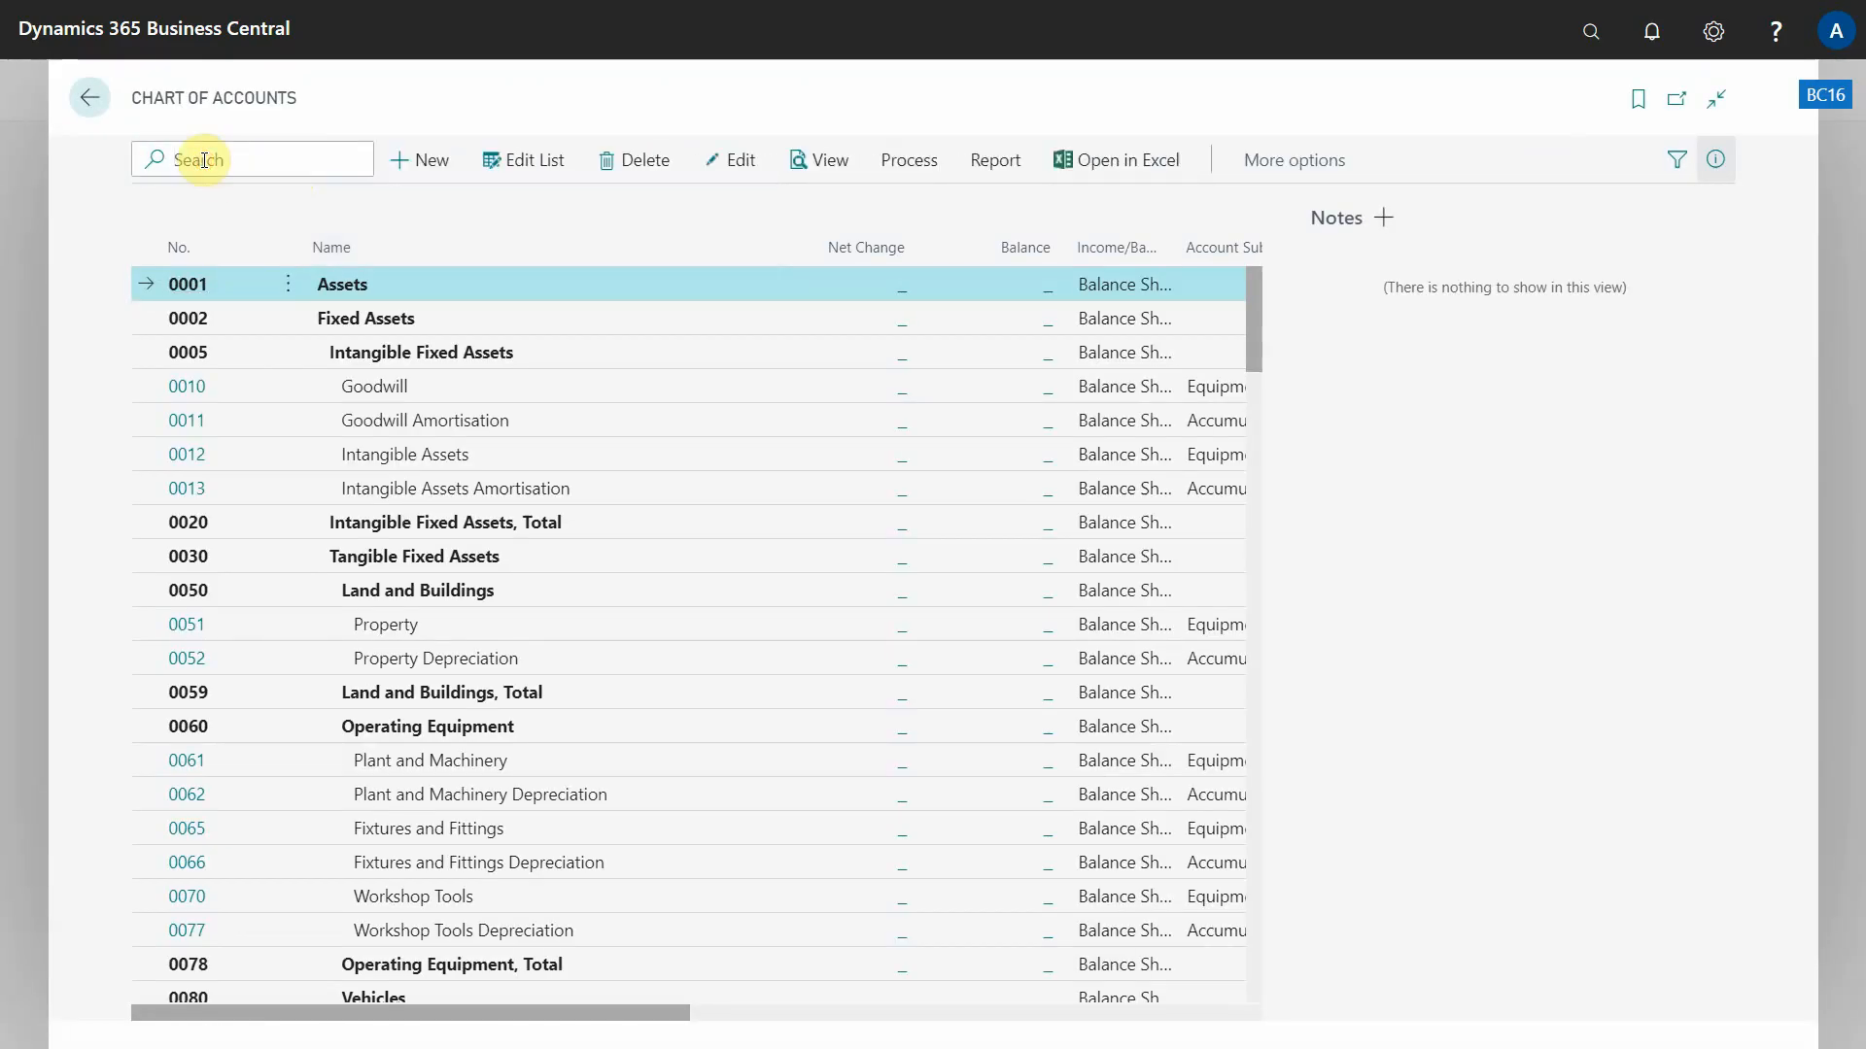
{"action": "type", "text": "bus"}
{"action": "double_click", "coordinate": [204, 159]}
{"action": "type", "text": "rate"}
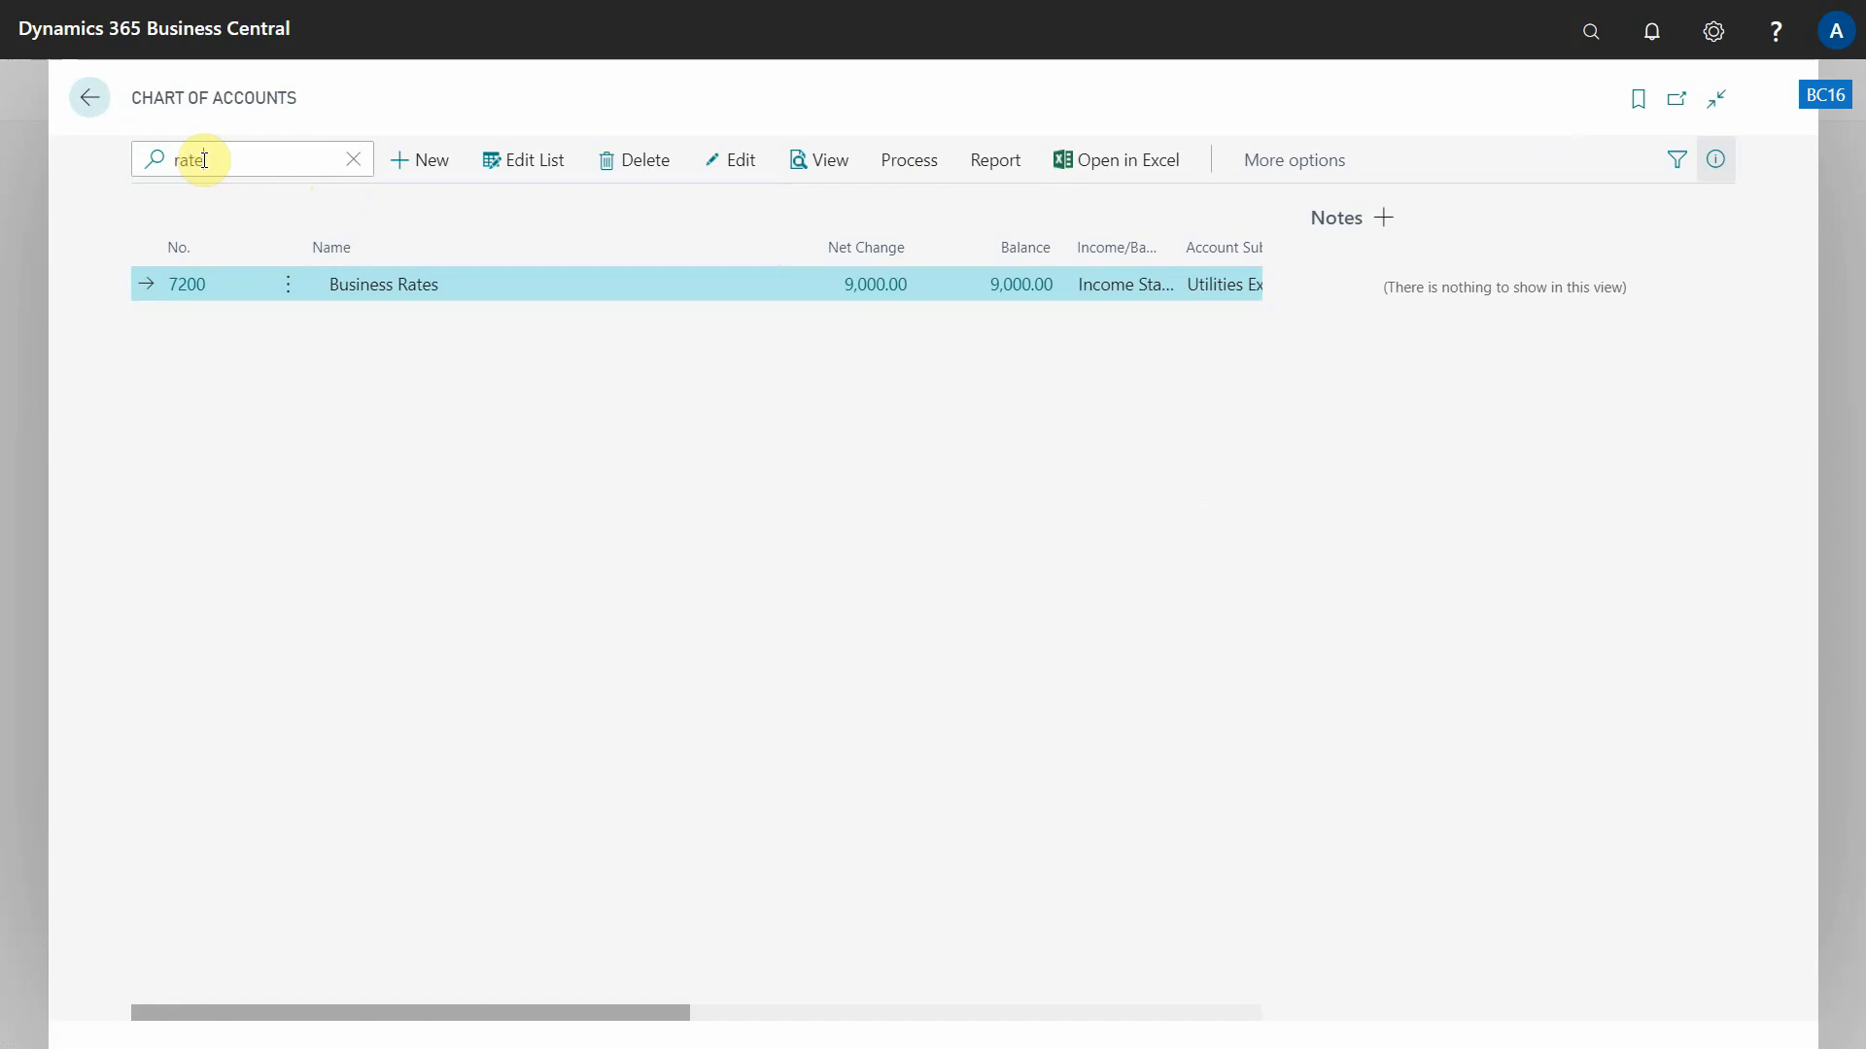
{"action": "left_click", "coordinate": [1715, 158]}
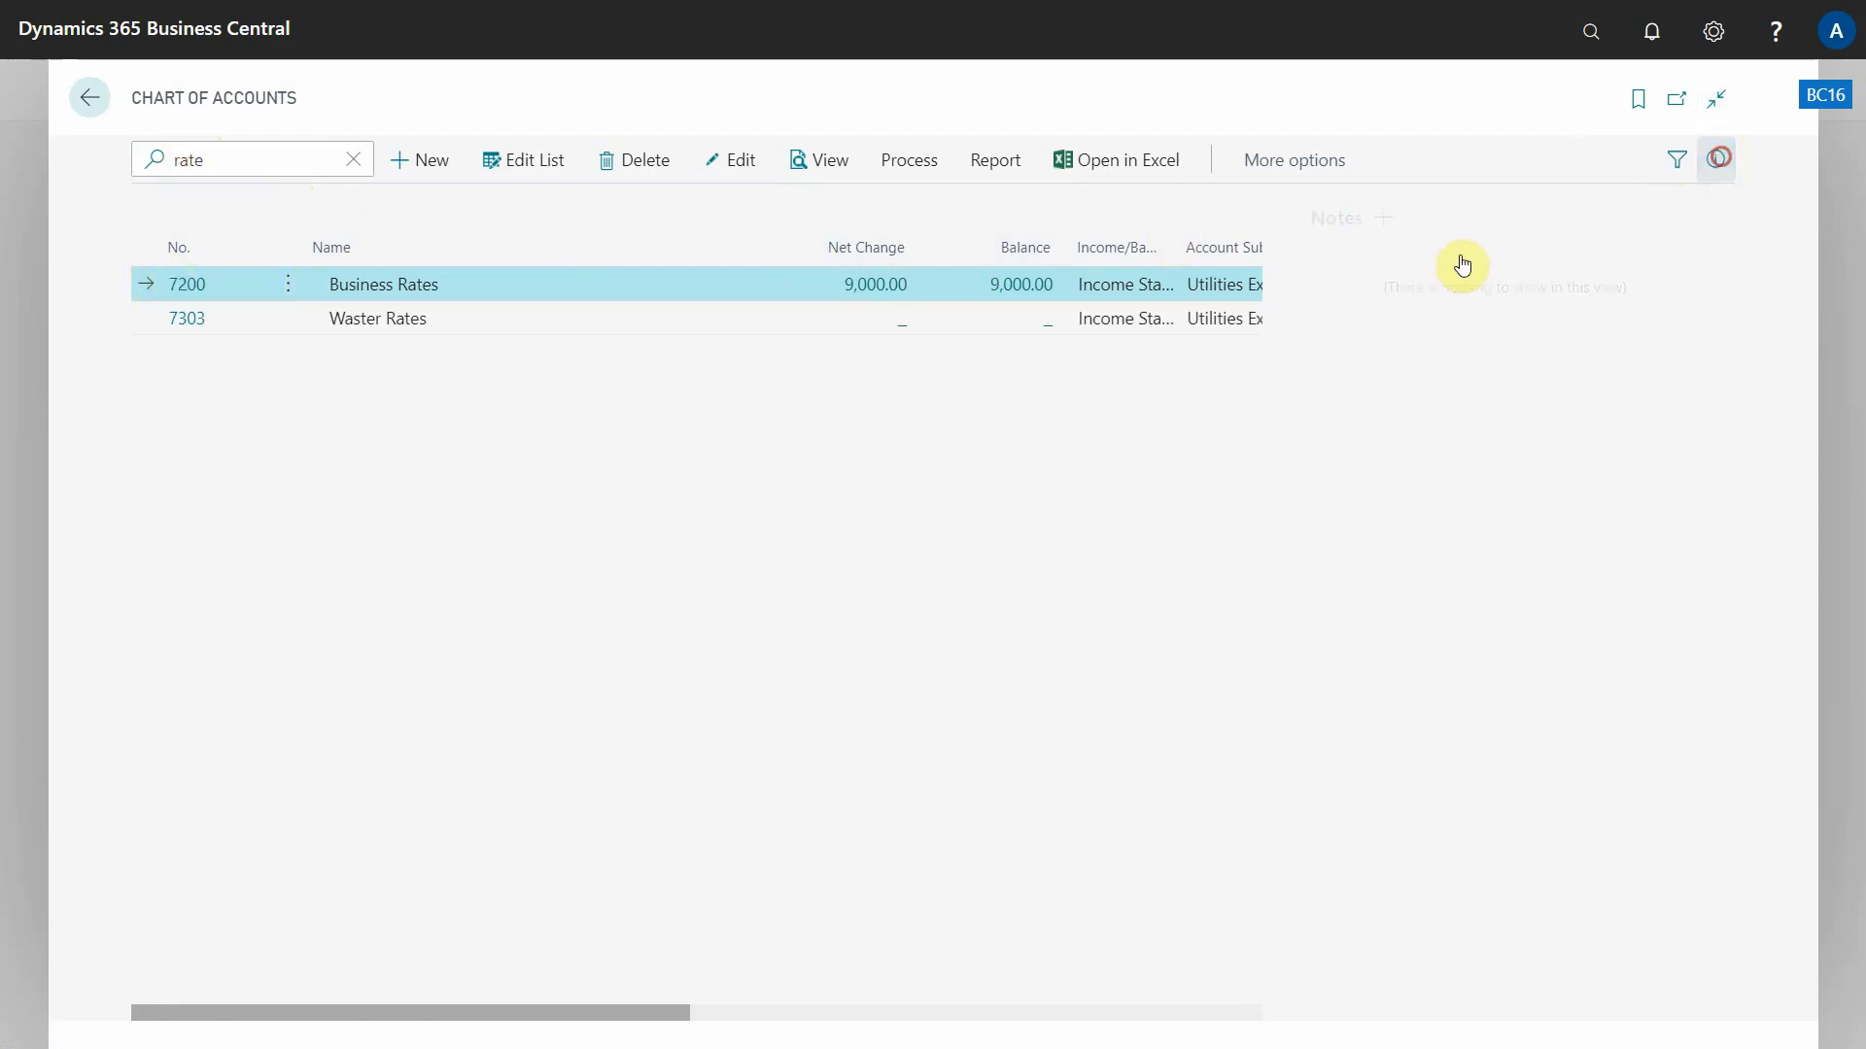
{"action": "left_click", "coordinate": [874, 288]}
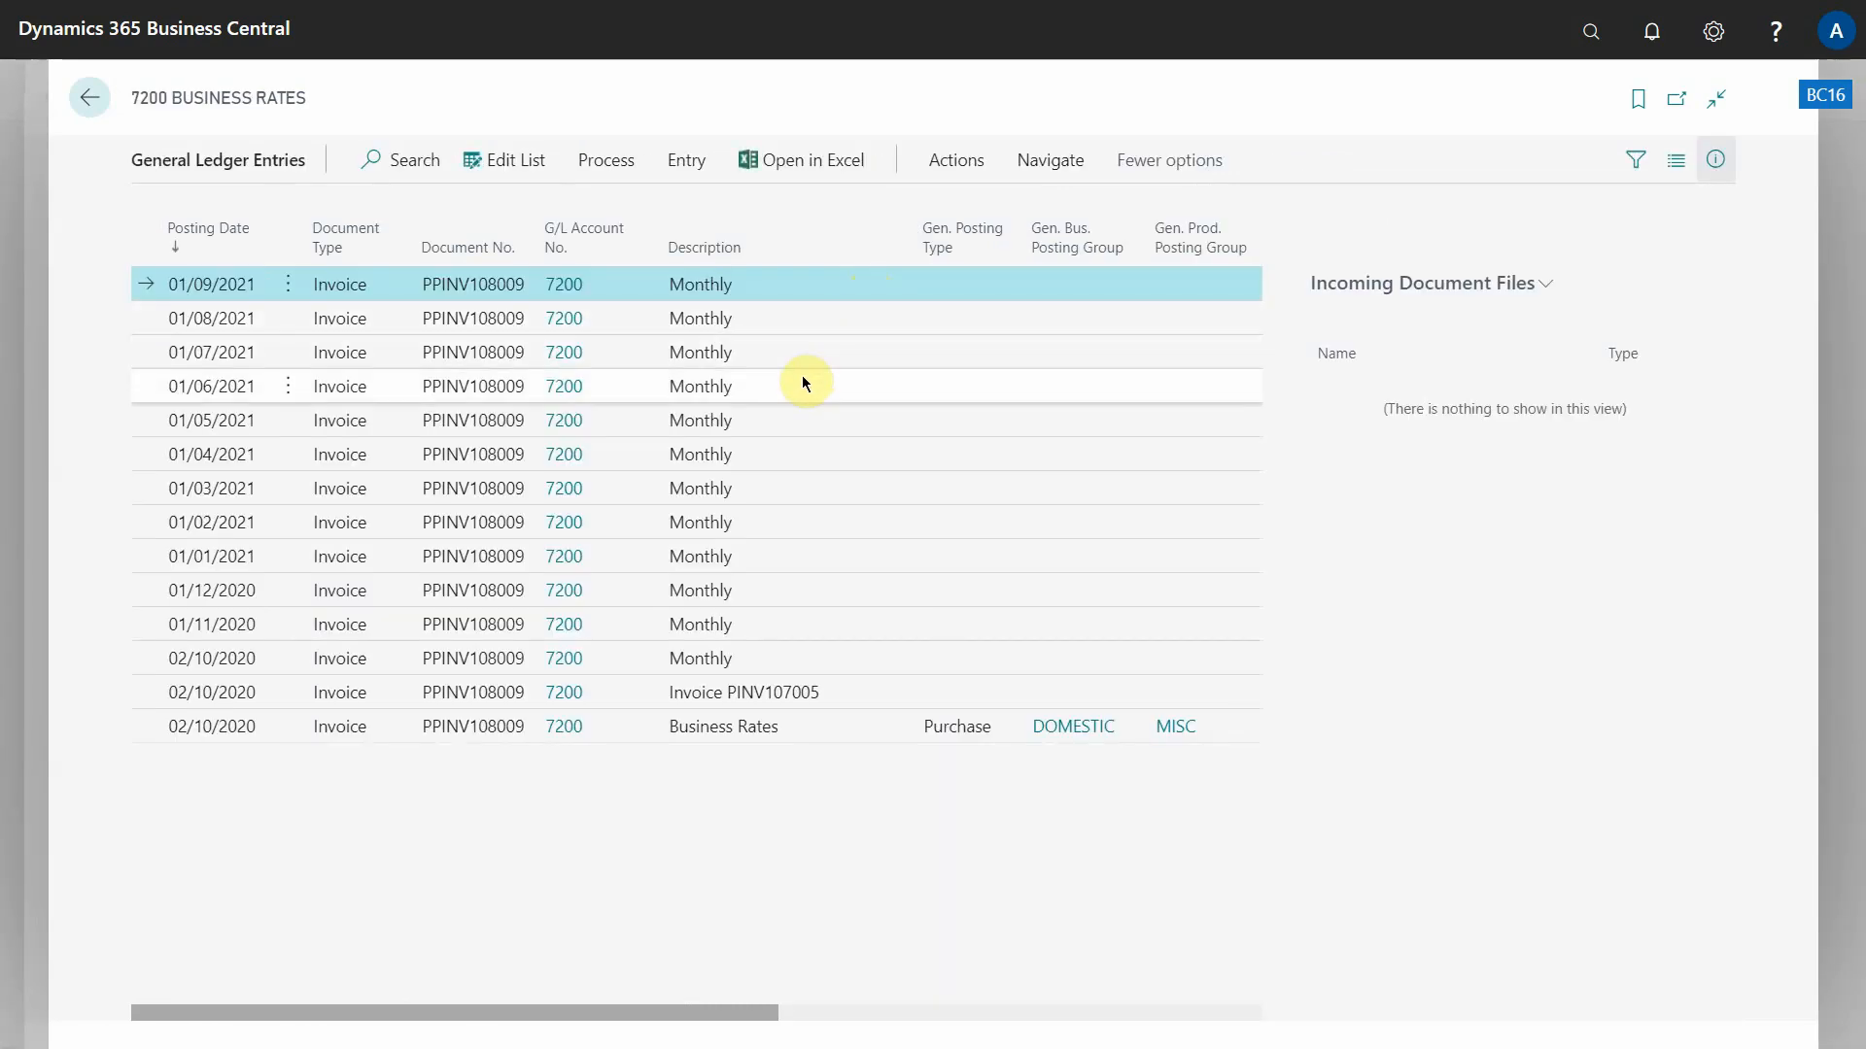
{"action": "left_click", "coordinate": [1715, 158]}
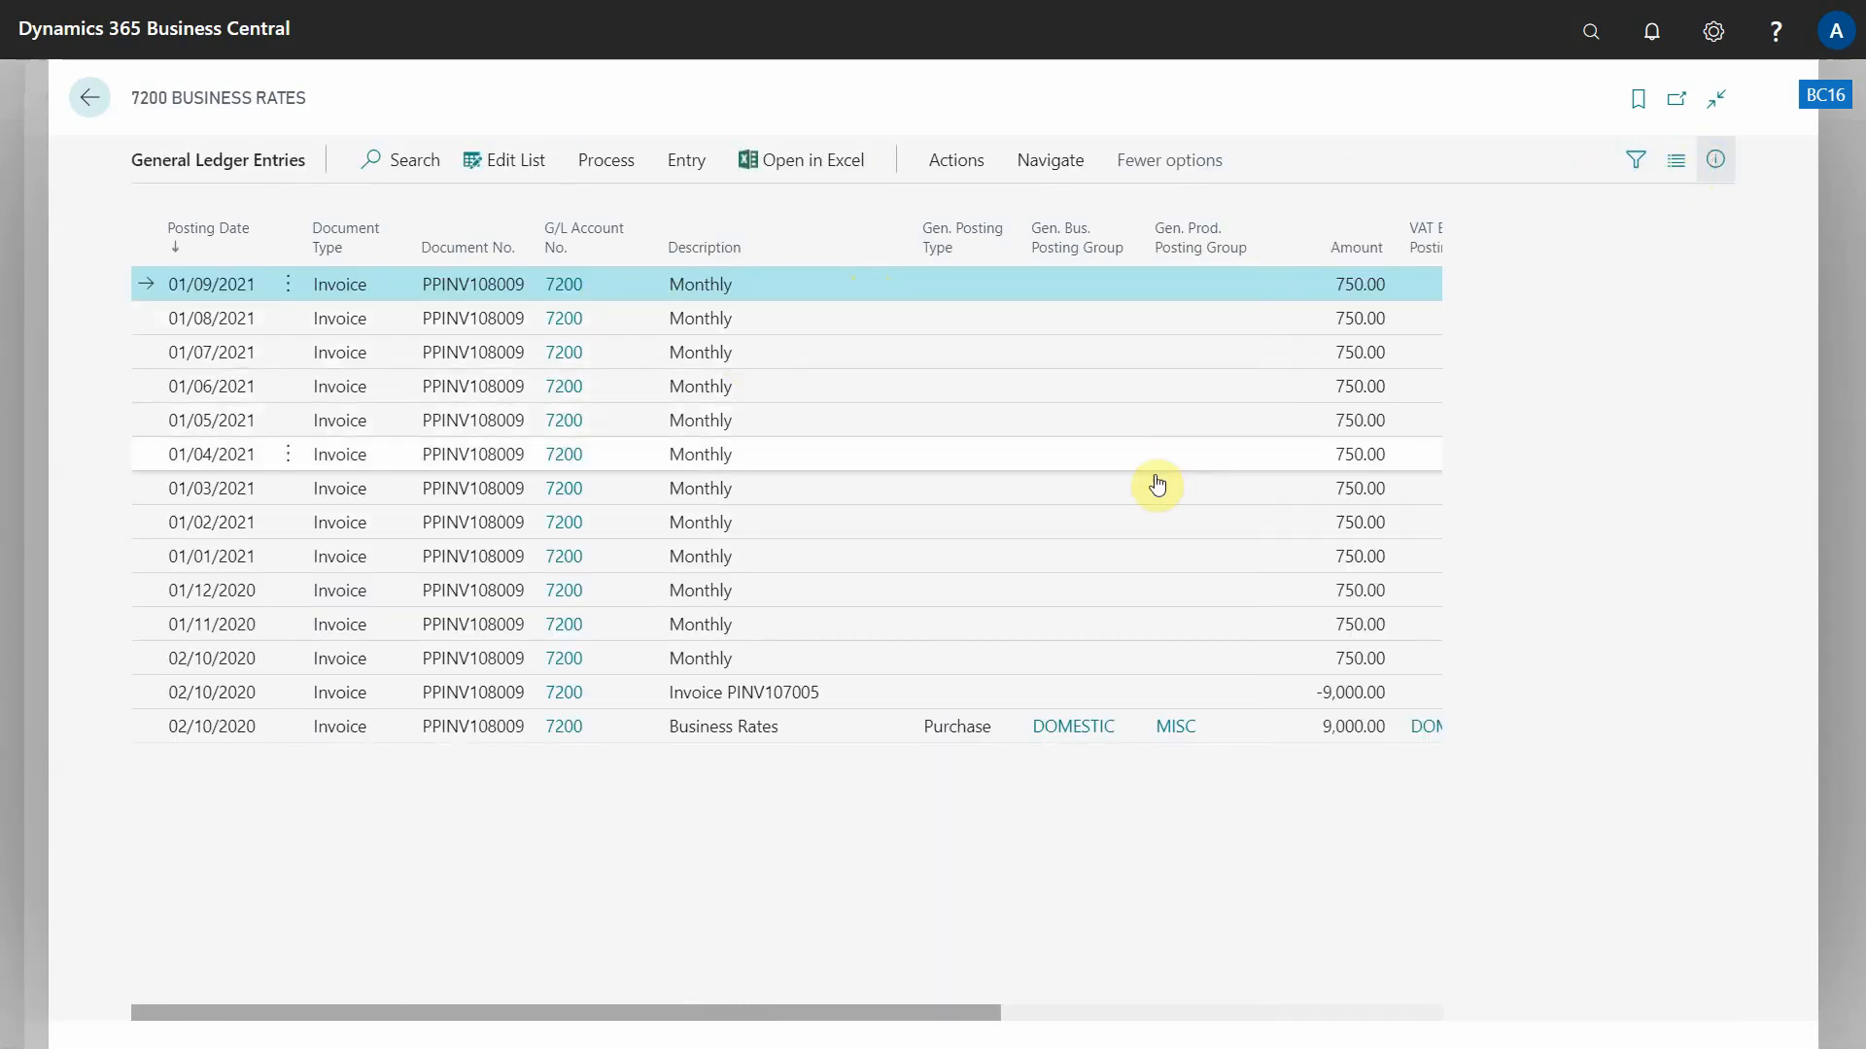
Step: Examine the amounts of the Monthly 7200 Business Rates entries one by one, from 02/10/2020 through 01/09/2021
{"action": "left_click", "coordinate": [1319, 658]}
{"action": "left_click", "coordinate": [1325, 624]}
{"action": "left_click", "coordinate": [1333, 592]}
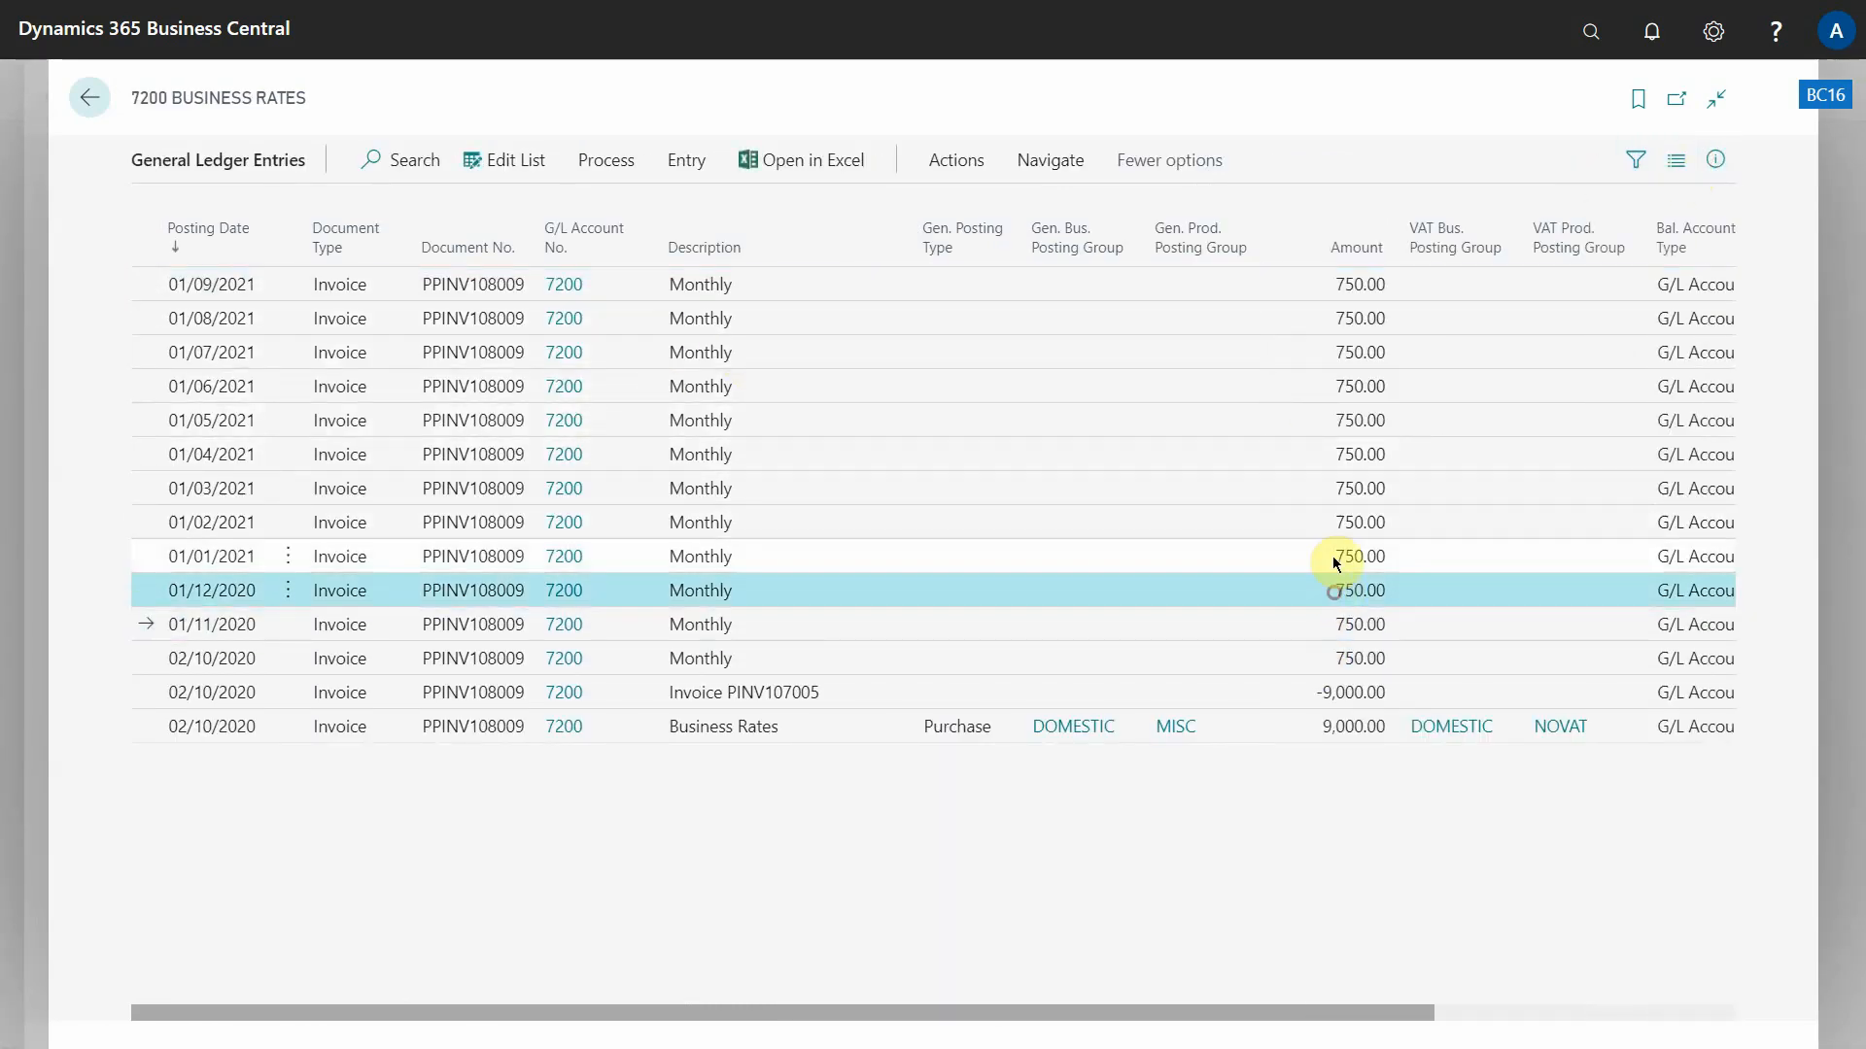
{"action": "left_click", "coordinate": [1332, 556]}
{"action": "left_click", "coordinate": [1329, 521]}
{"action": "left_click", "coordinate": [1327, 486]}
{"action": "left_click", "coordinate": [1320, 453]}
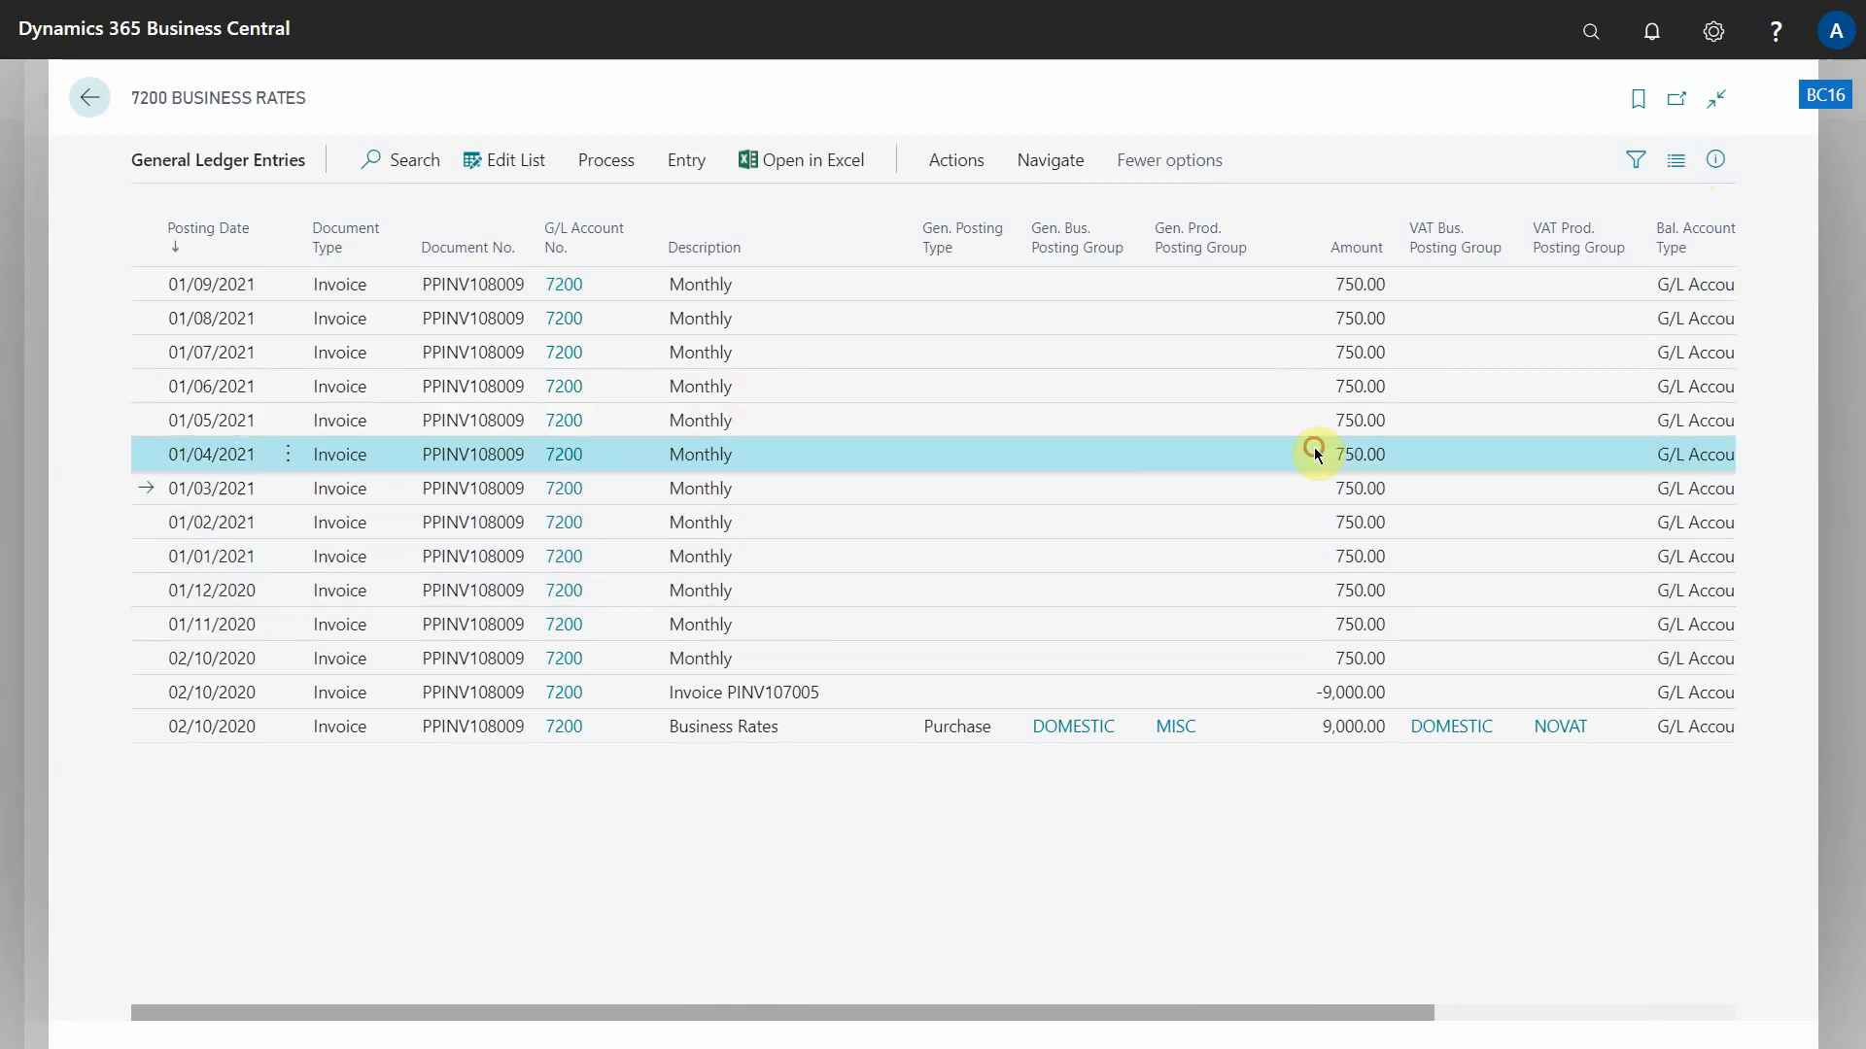
{"action": "left_click", "coordinate": [1321, 420]}
{"action": "left_click", "coordinate": [1328, 386]}
{"action": "left_click", "coordinate": [1329, 352]}
{"action": "left_click", "coordinate": [1327, 316]}
{"action": "left_click", "coordinate": [1331, 285]}
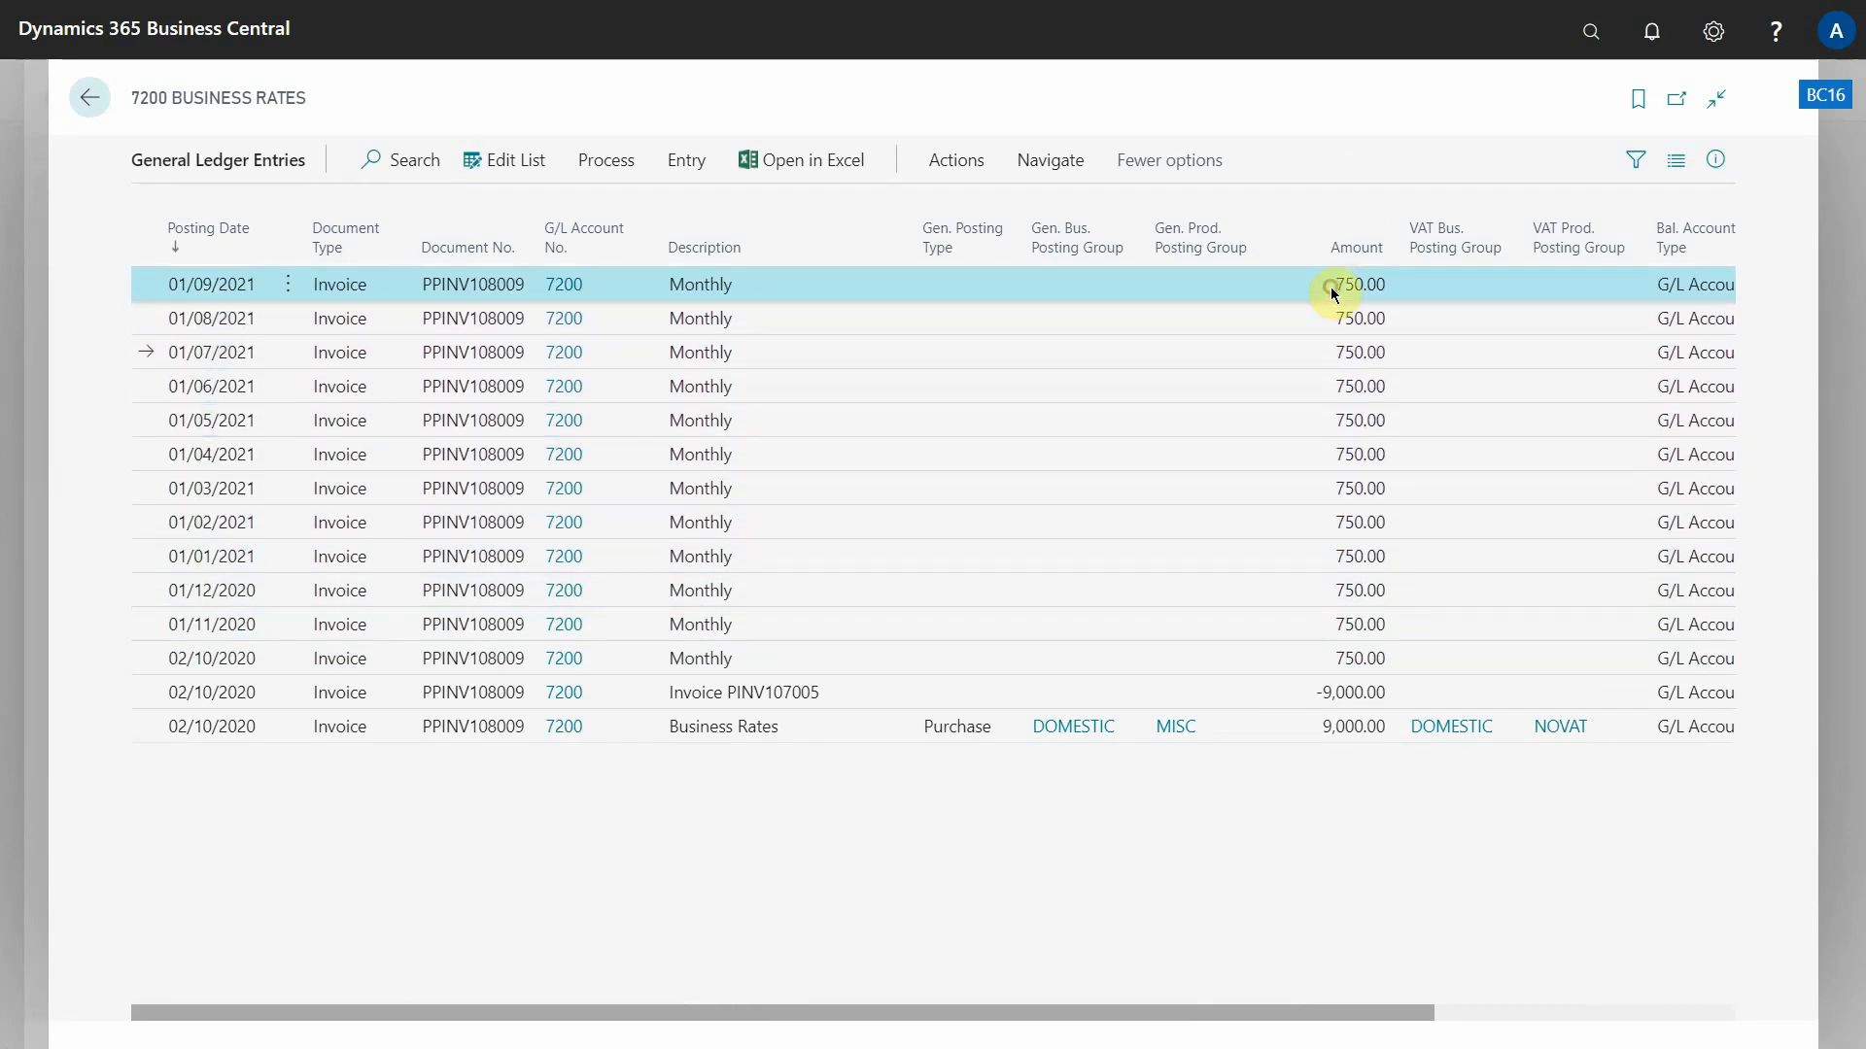